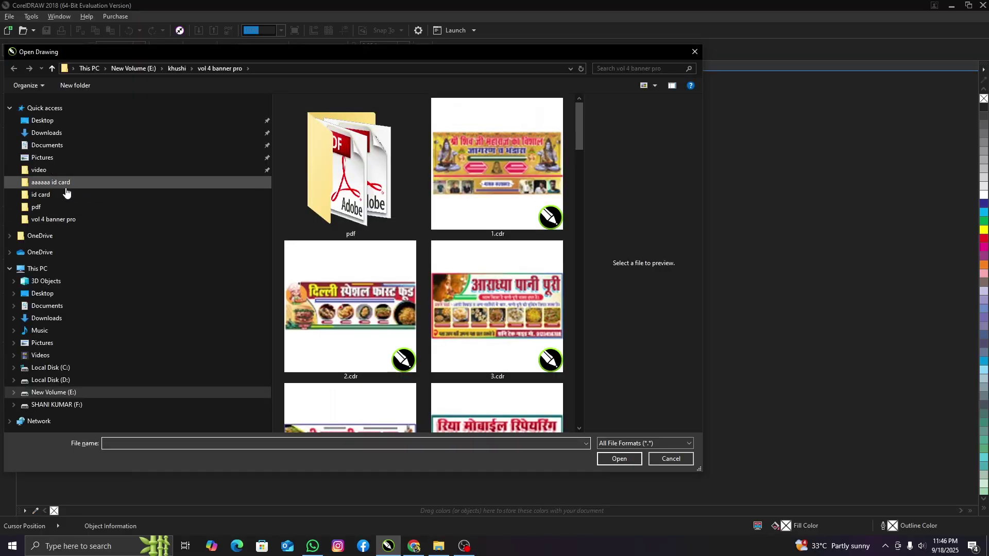
Step: Open SHANI TECH GUIDE ID CARD VOL6 (4).cdr from the aaaaaa id card folder
left_click(66, 185)
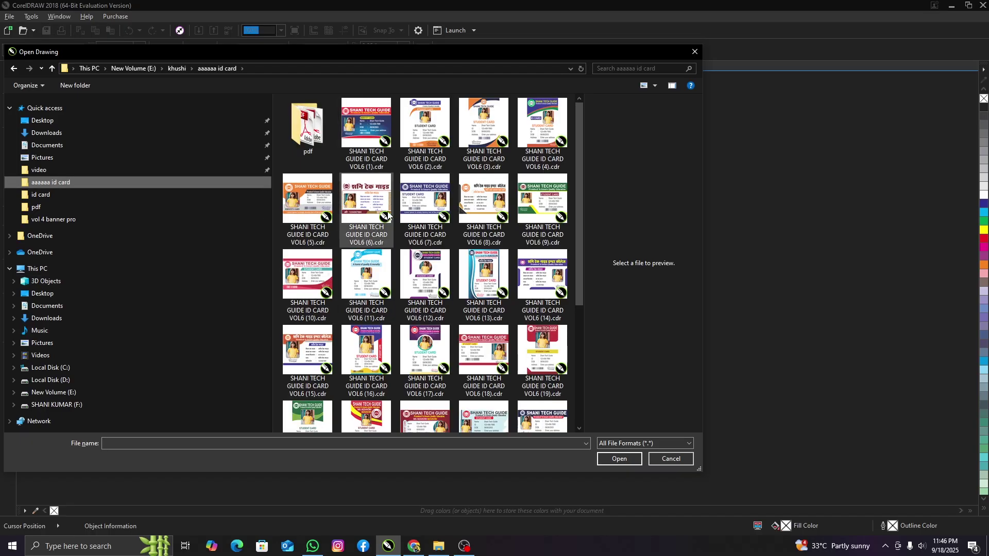
left_click(543, 124)
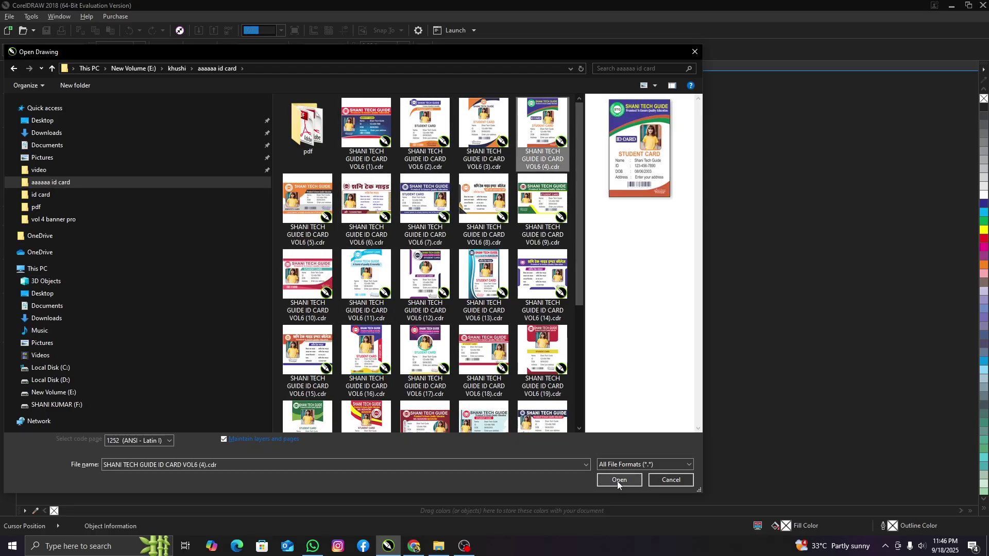
left_click(620, 480)
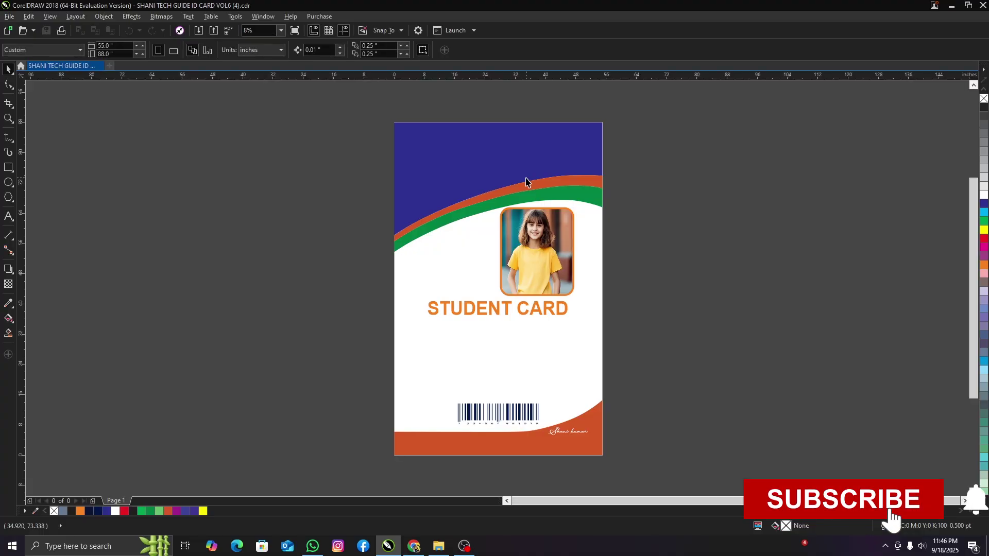
Step: Check the orange wave's fill (C10 M78 Y100 K2) in Edit Fill and close it unchanged
left_click(577, 183)
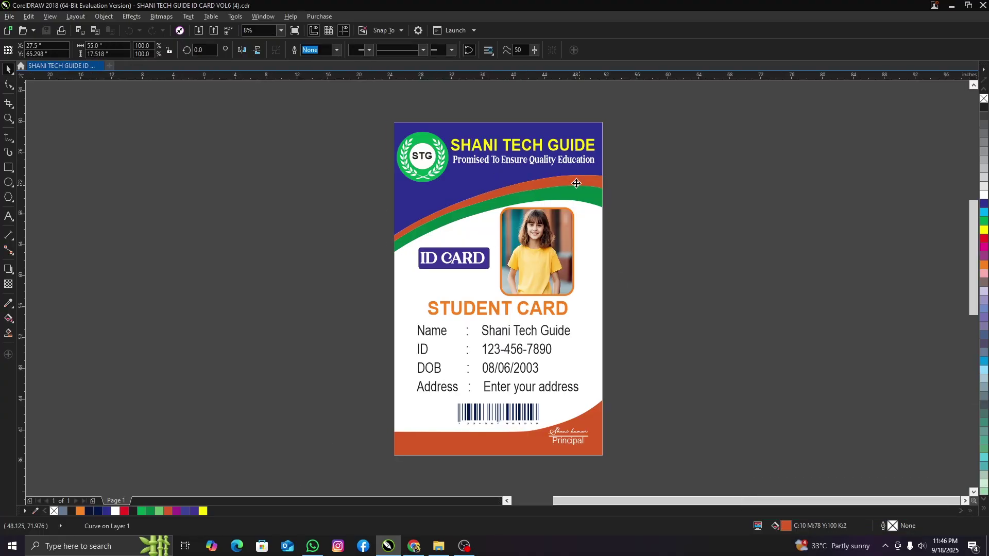
scroll(577, 183, "up", 2)
scroll(548, 214, "down", 2)
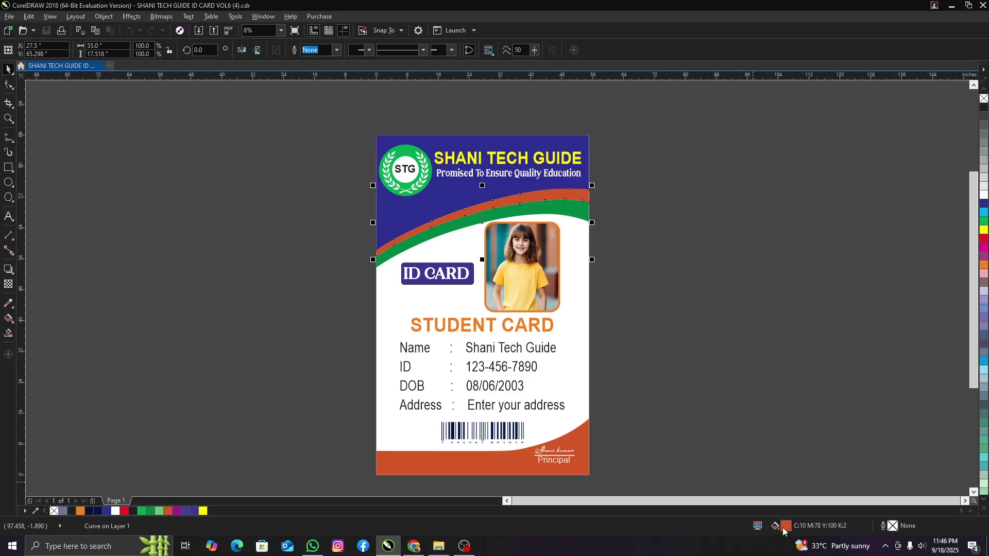
double_click(786, 526)
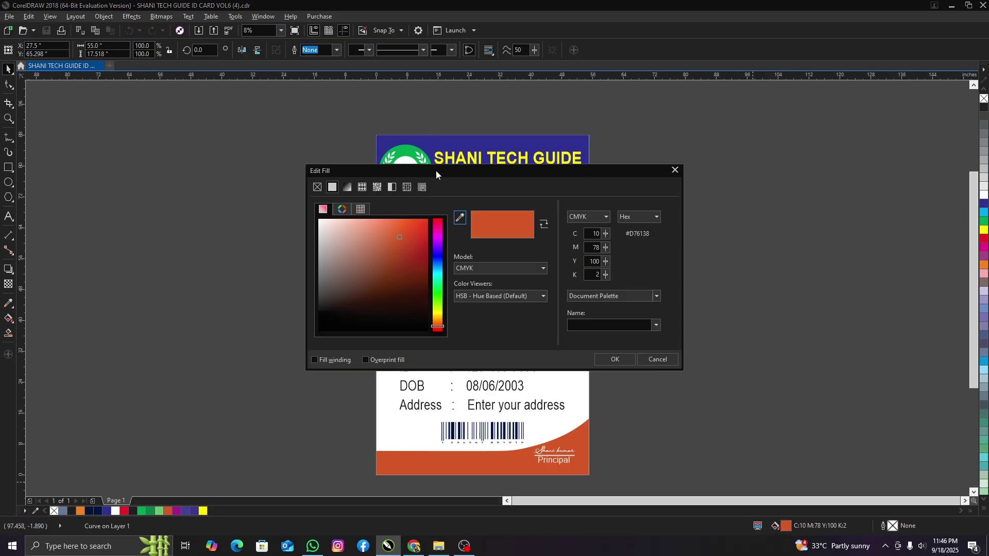
left_click_drag(436, 174, 731, 111)
left_click(970, 109)
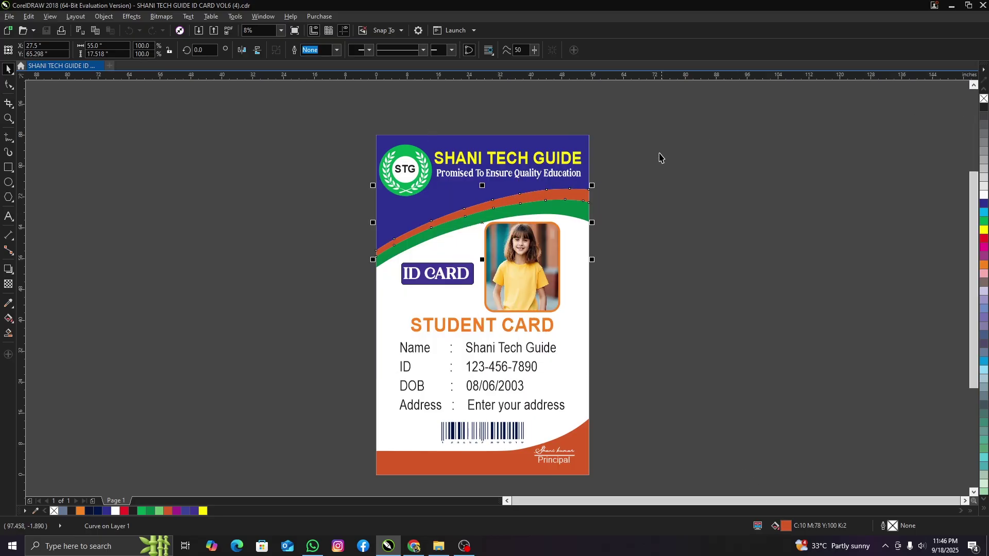
scroll(471, 157, "up", 1)
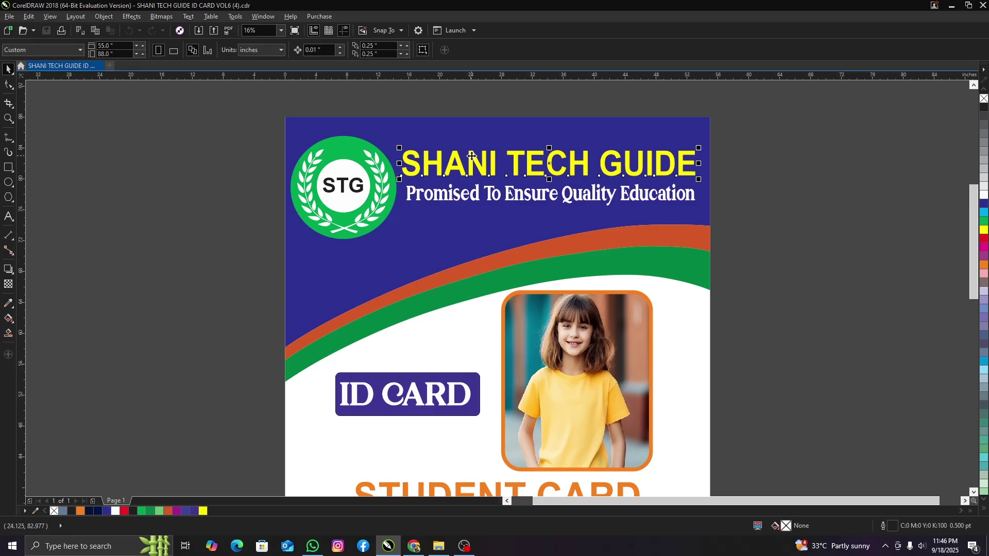
double_click(472, 156)
type("DGRTH")
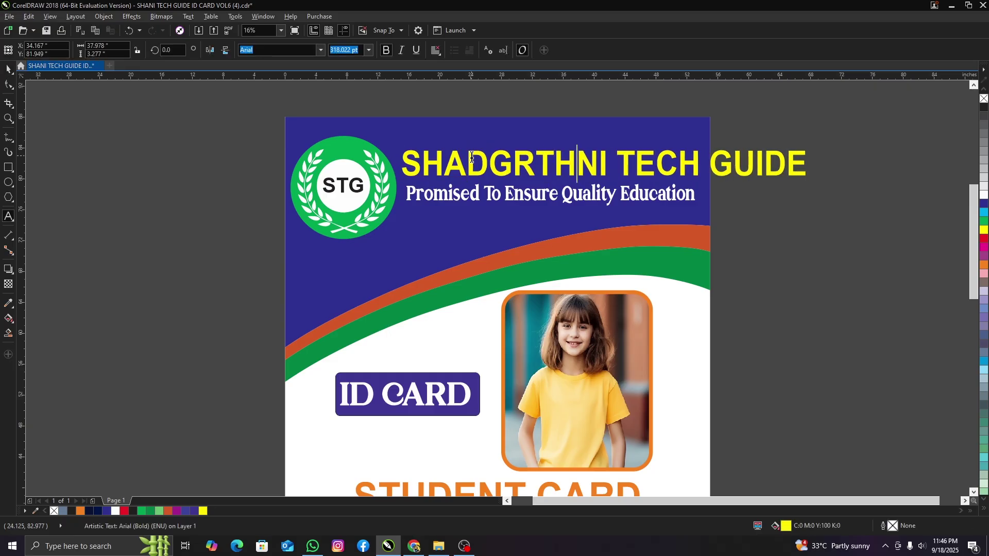
key("ctrl+z")
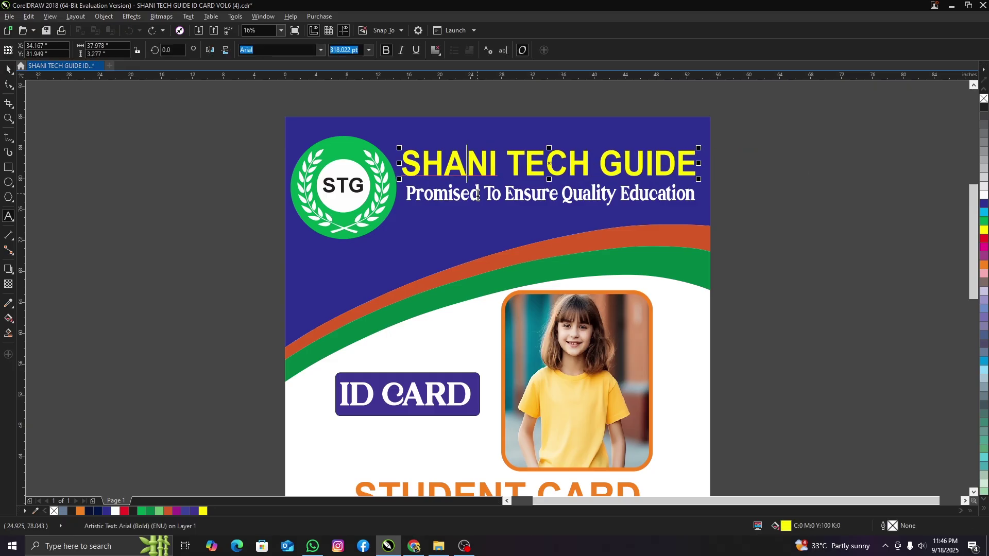
double_click(478, 196)
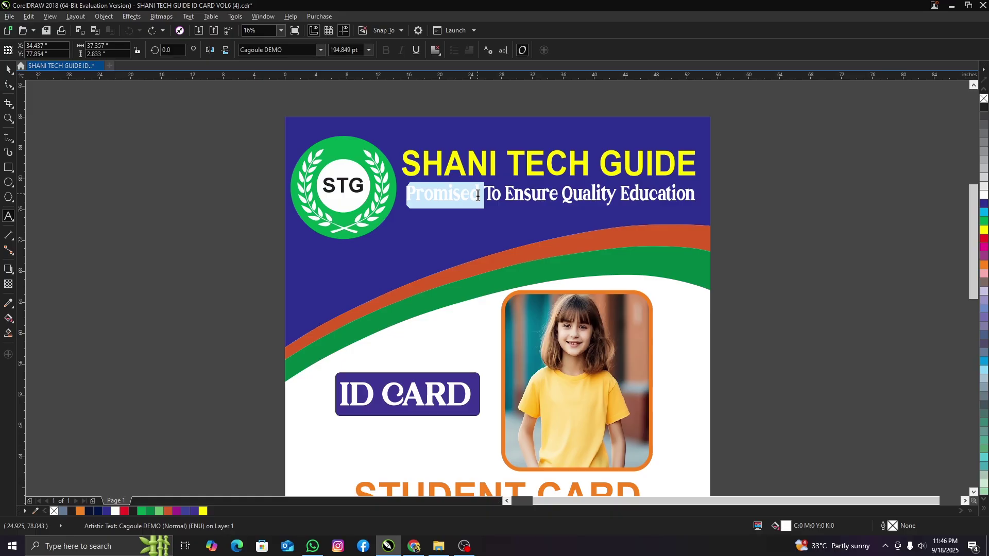
type("fyhj")
key("ctrl+z")
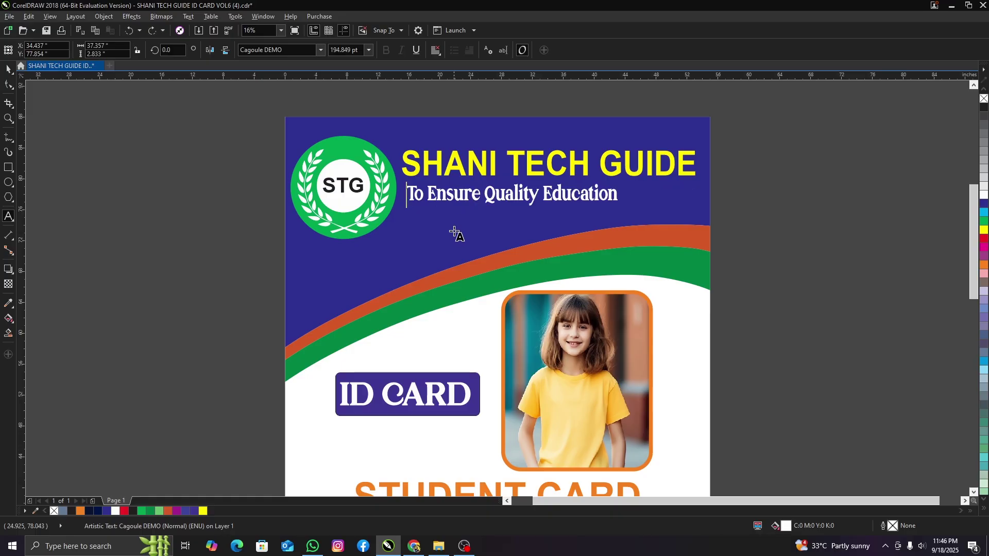
key("ctrl+z")
left_click(404, 403)
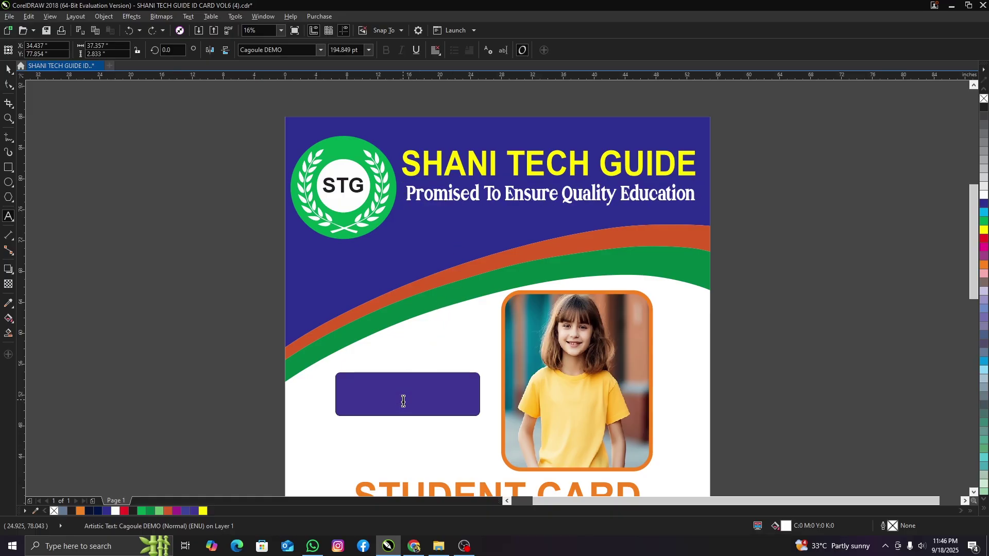
type("fdgARD")
key("ctrl+z")
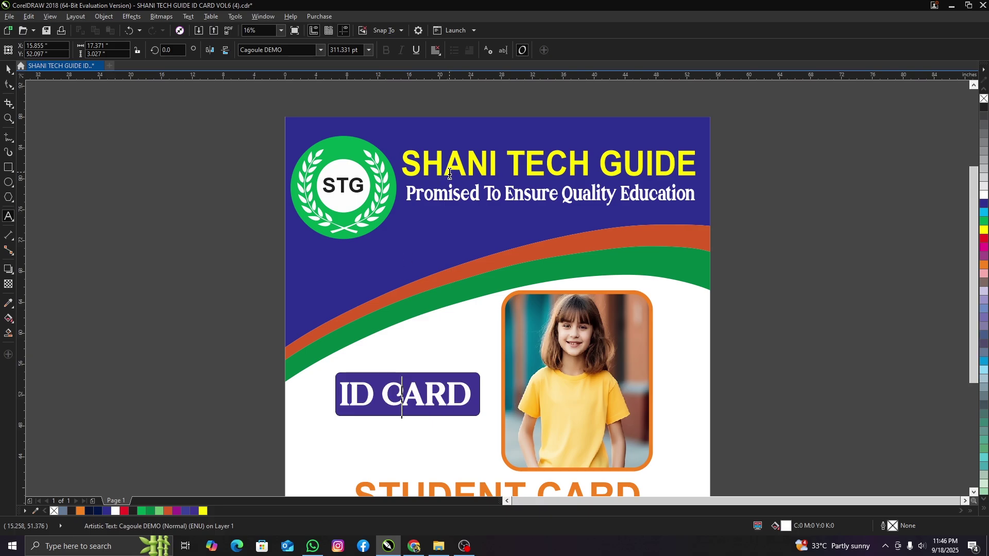
scroll(455, 404, "down", 2)
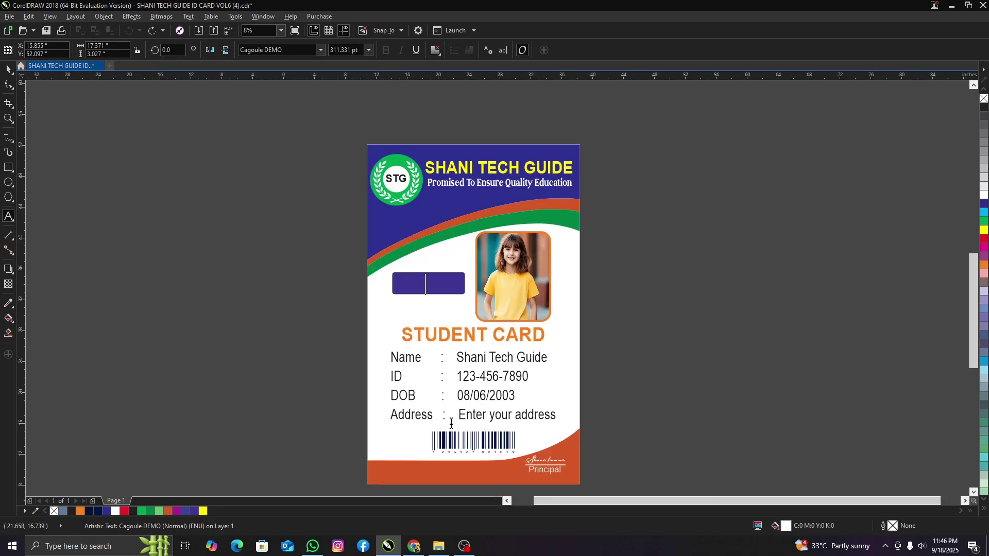
scroll(460, 355, "up", 2)
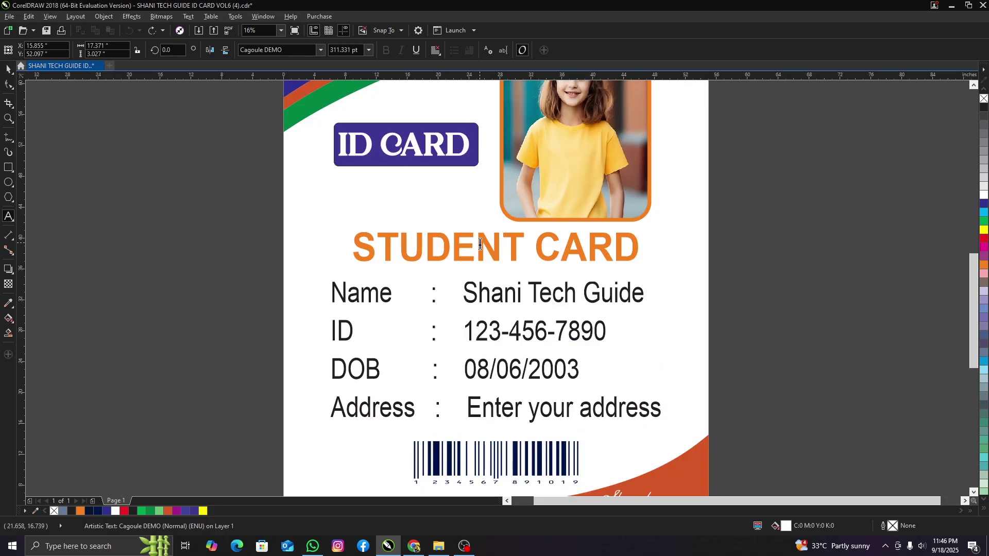
double_click(480, 244)
type("fdgd")
key("ctrl+z")
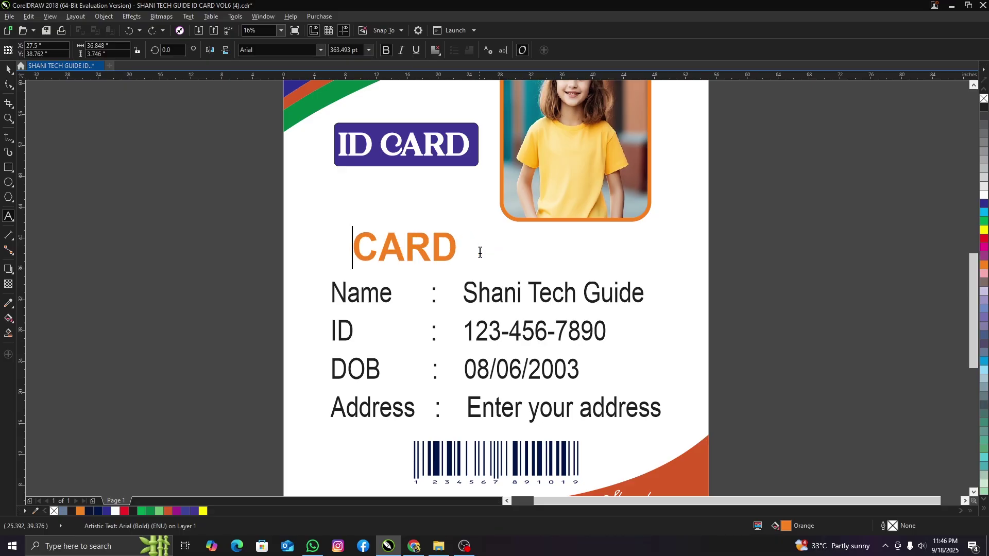
key("ctrl+z")
key("Escape")
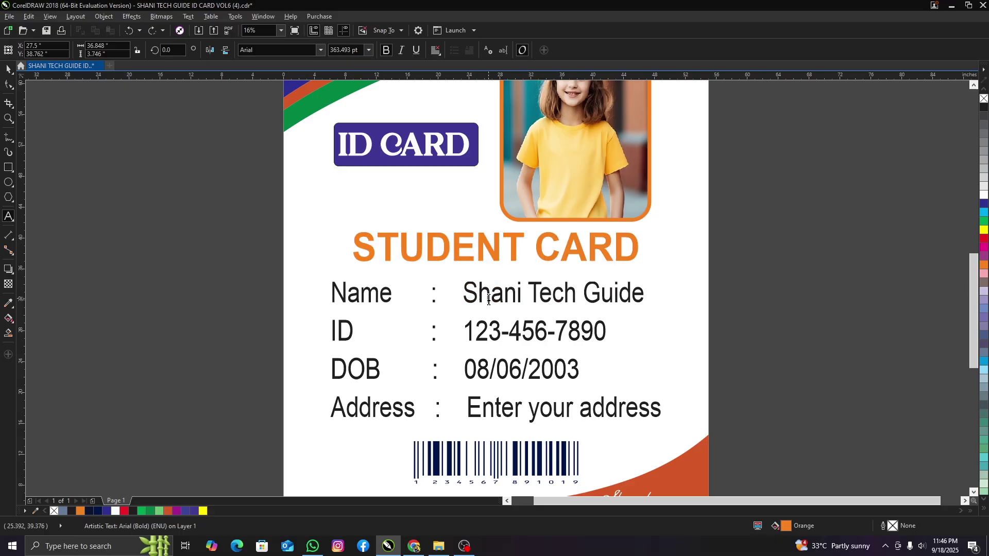
double_click(489, 294)
type("vcgbtfbhn")
key("BackSpace")
key("BackSpace")
key("BackSpace")
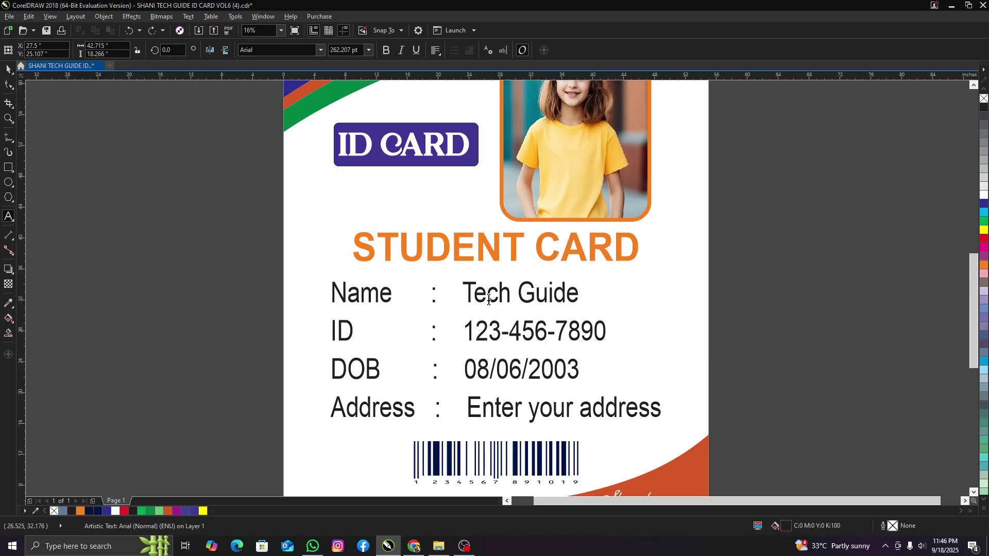
key("ctrl+z")
key("Escape")
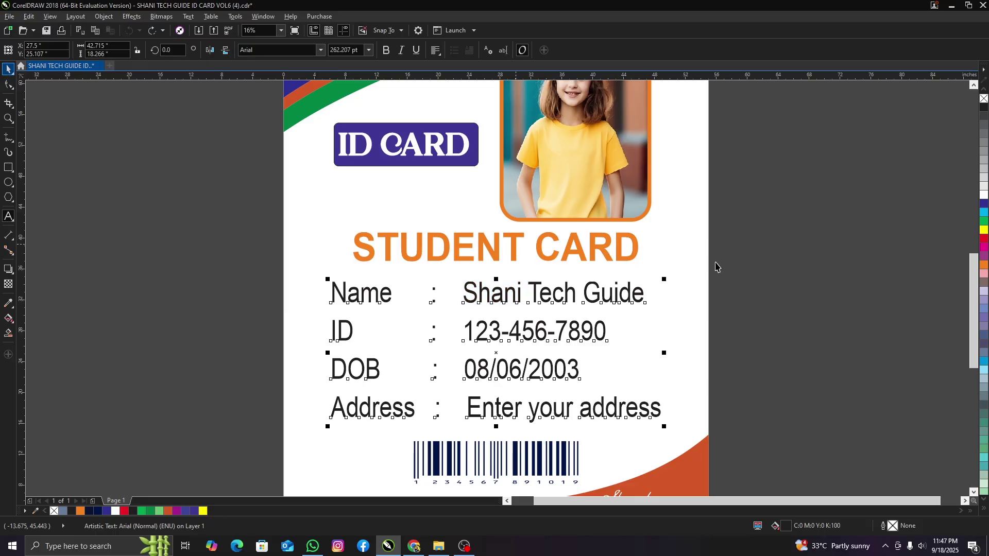
scroll(468, 356, "down", 2)
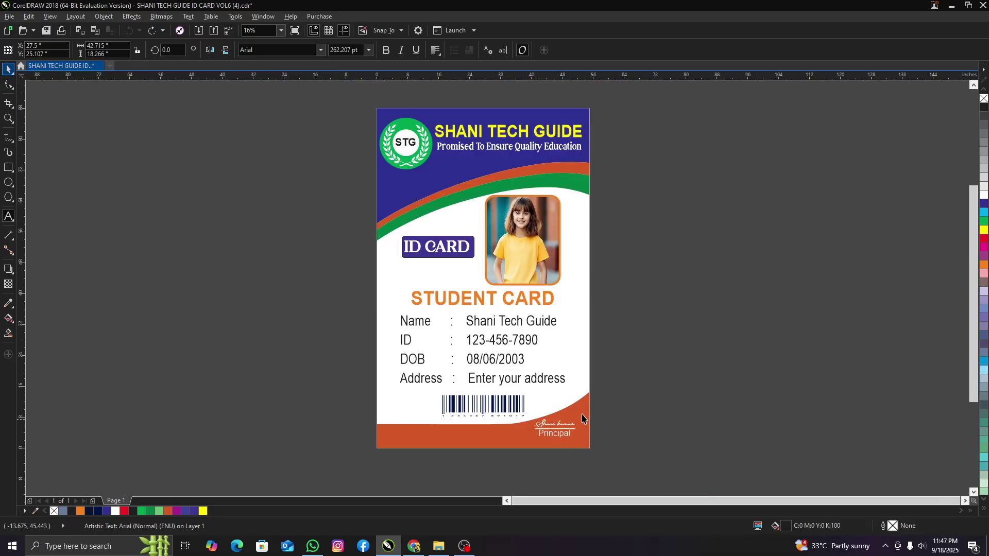
Step: Make both the bottom and top orange waves red
left_click(582, 419)
left_click(984, 239)
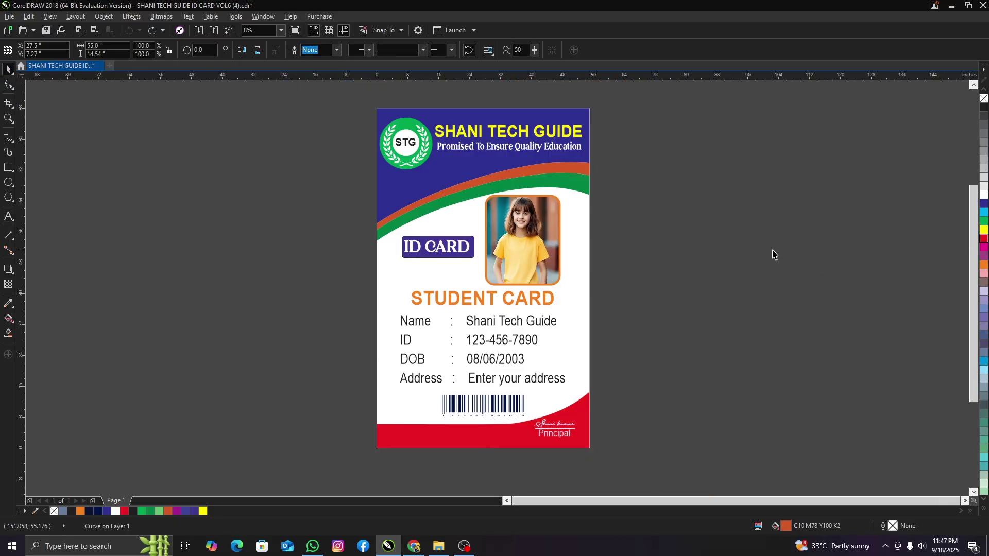
left_click(572, 171)
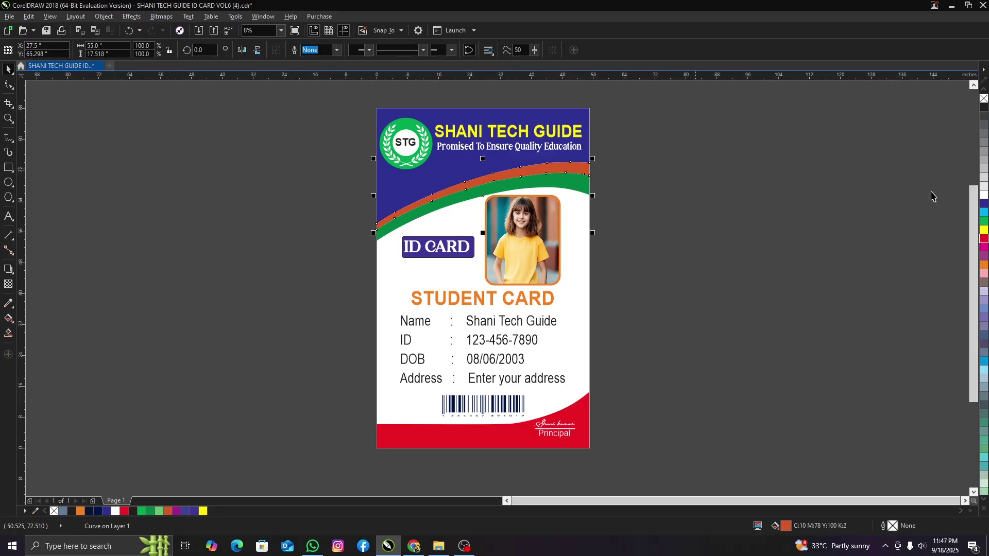
left_click(984, 239)
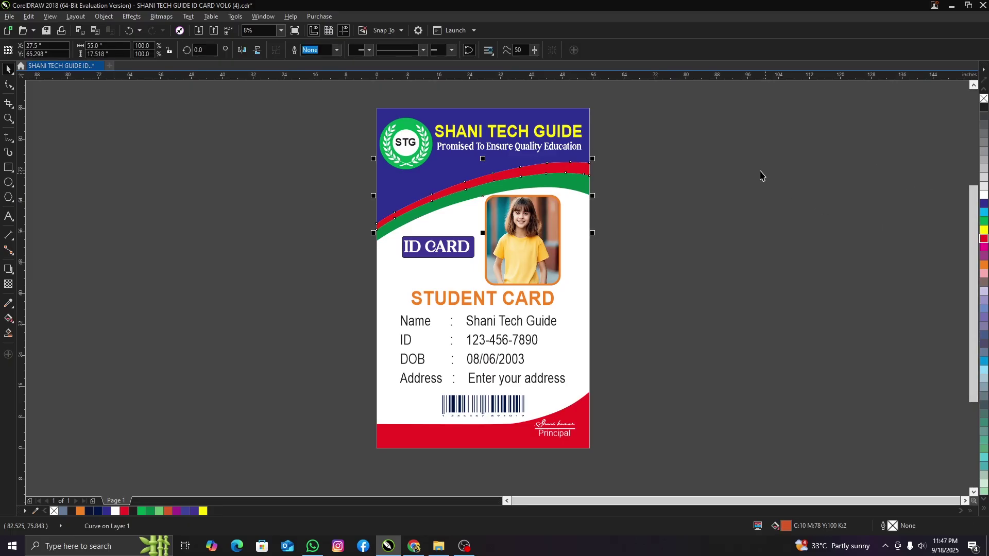
Step: Darken the green wave to C91 M25 Y69 K9 and fill the blue header navy
left_click(578, 182)
left_click(153, 512)
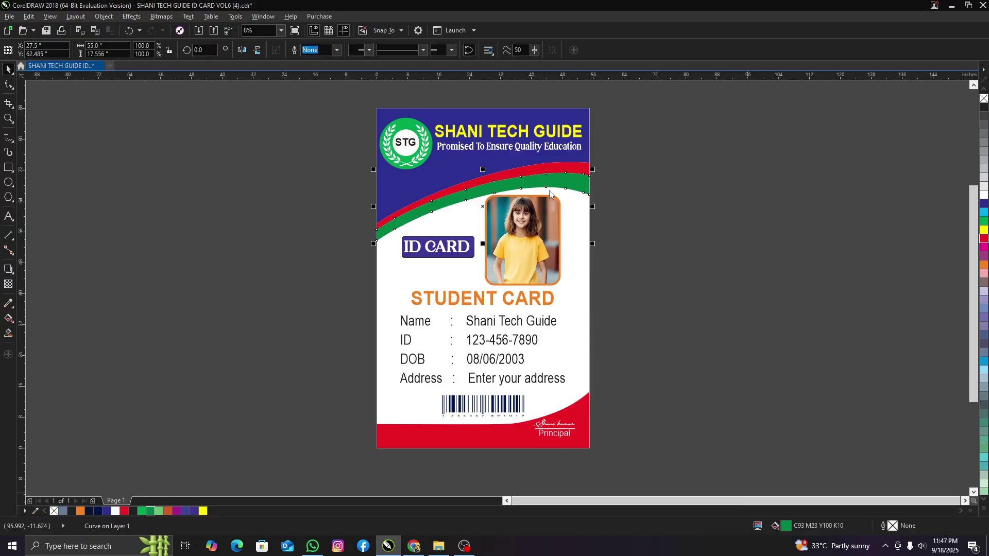
key("shift+F11")
left_click_drag(457, 165, 774, 81)
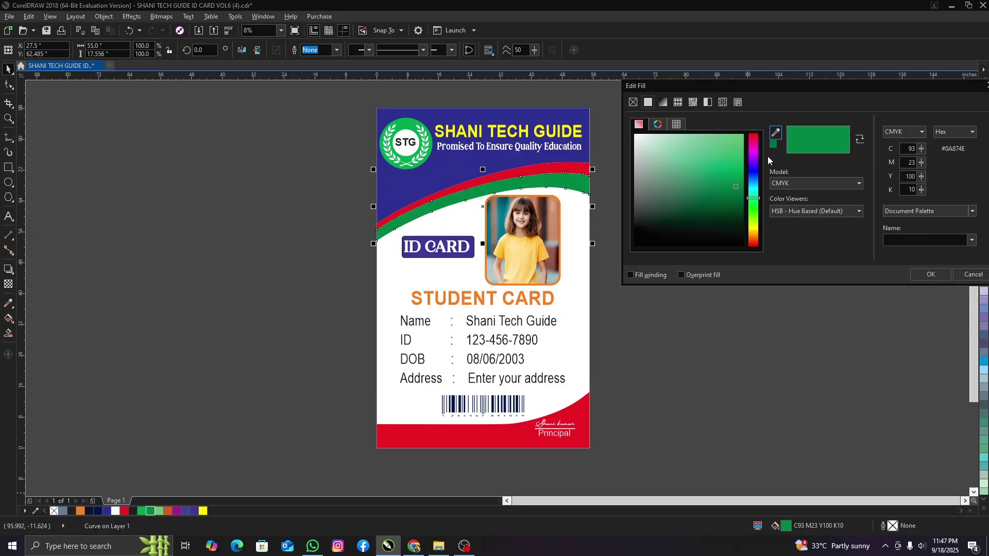
left_click(755, 194)
left_click(742, 201)
left_click(928, 274)
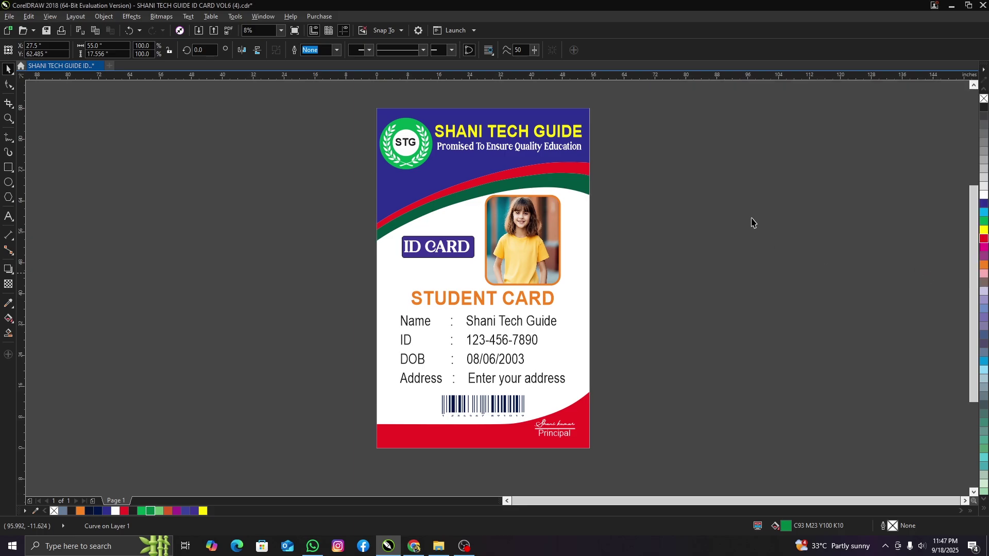
left_click(447, 171)
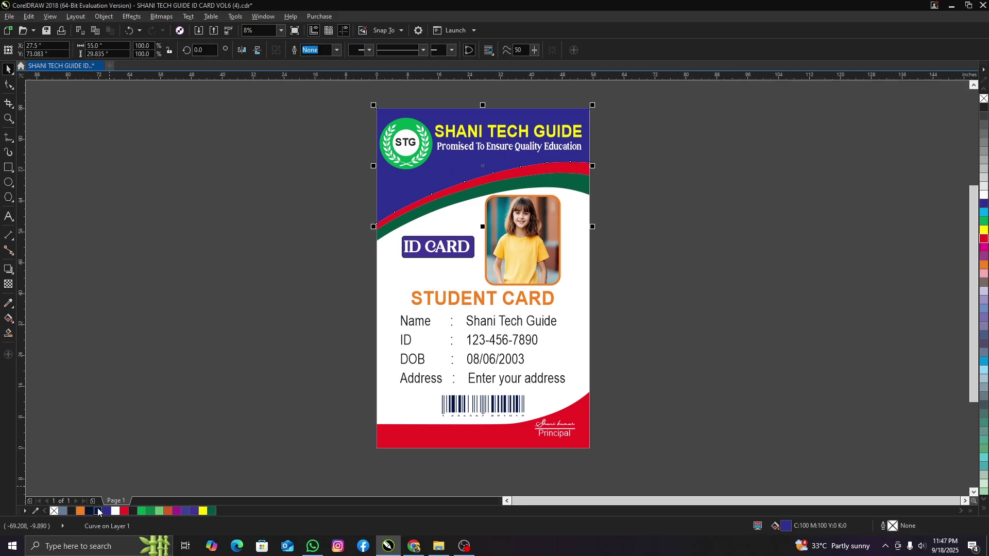
left_click(98, 511)
Step: Turn the green STG logo circle red
scroll(434, 99, "up", 1)
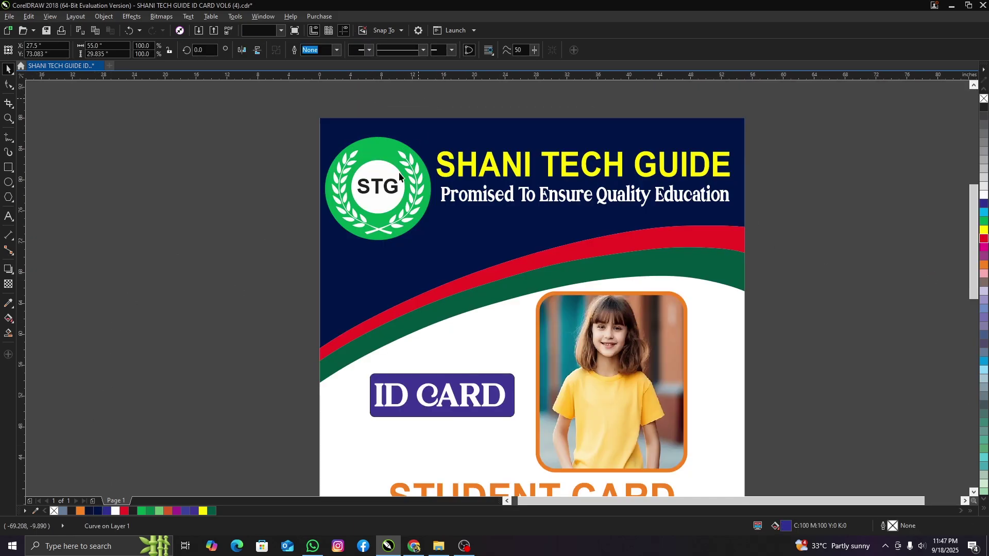
key("Escape")
left_click(379, 154)
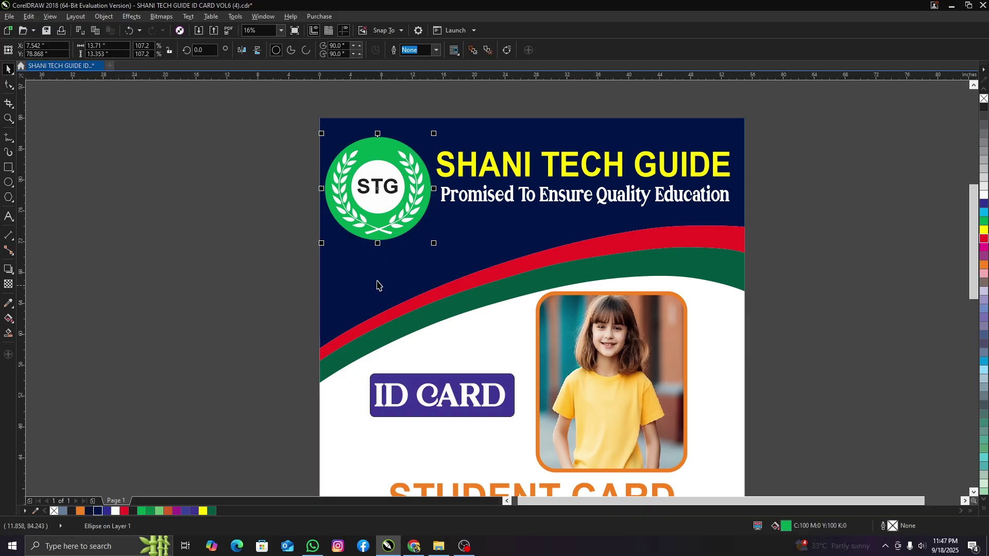
left_click(984, 239)
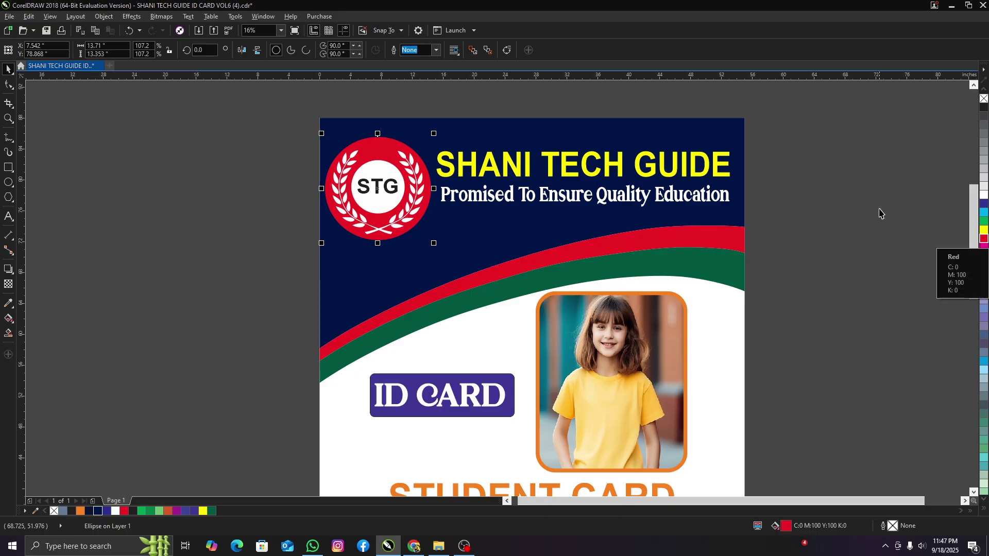
Step: Apply the curved band's red to the STG letters with the Color Eyedropper
left_click(391, 190)
left_click(391, 190)
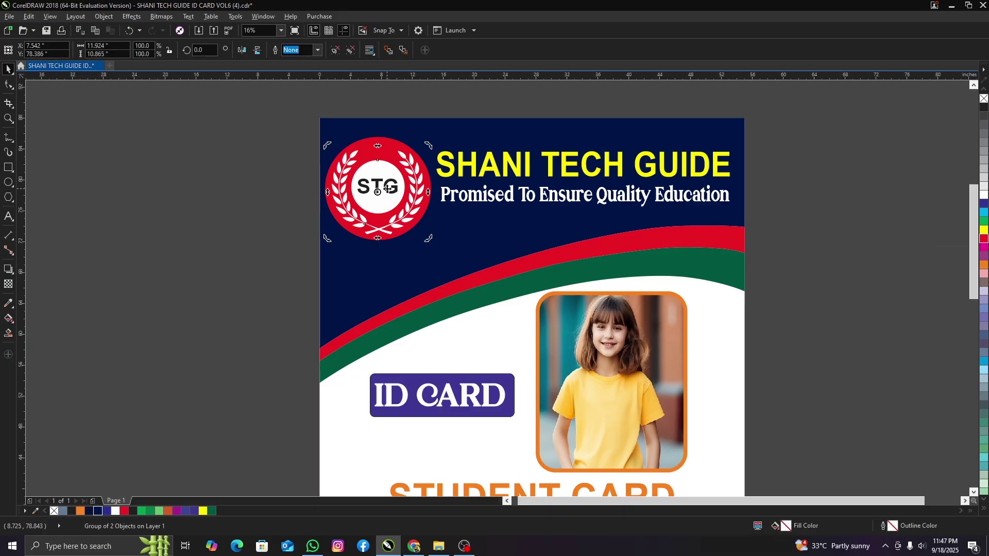
left_click(9, 304)
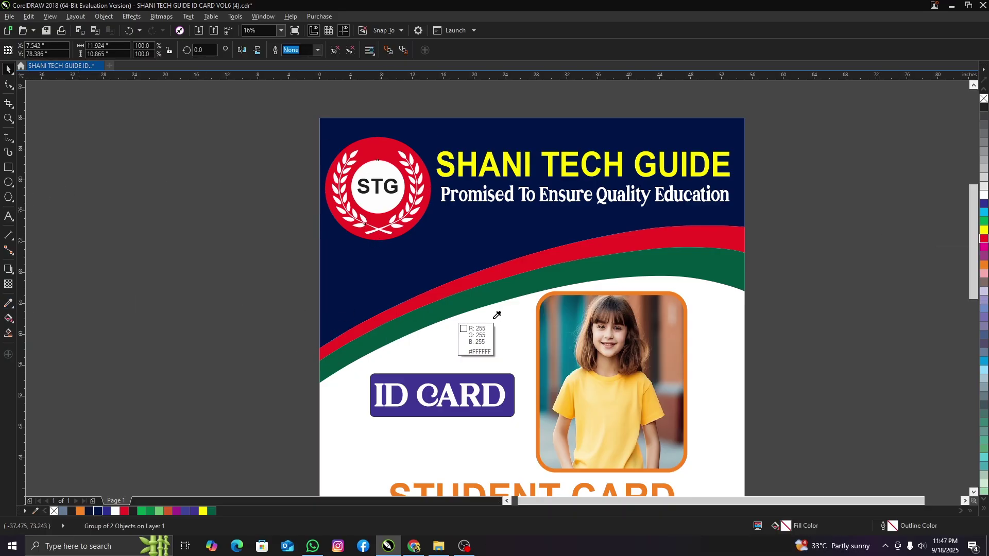
left_click(521, 265)
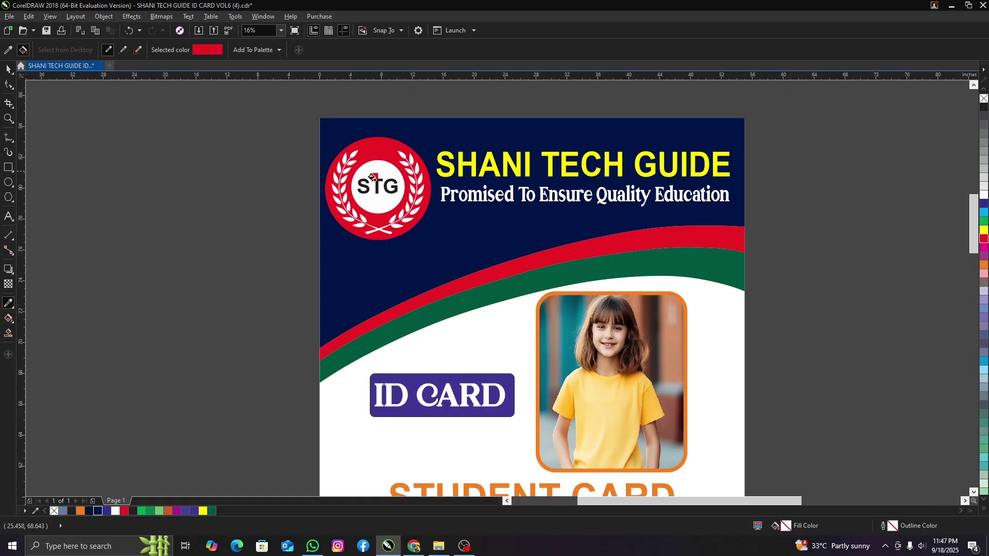
scroll(384, 199, "up", 2)
scroll(385, 198, "up", 2)
scroll(386, 195, "up", 2)
left_click(387, 195)
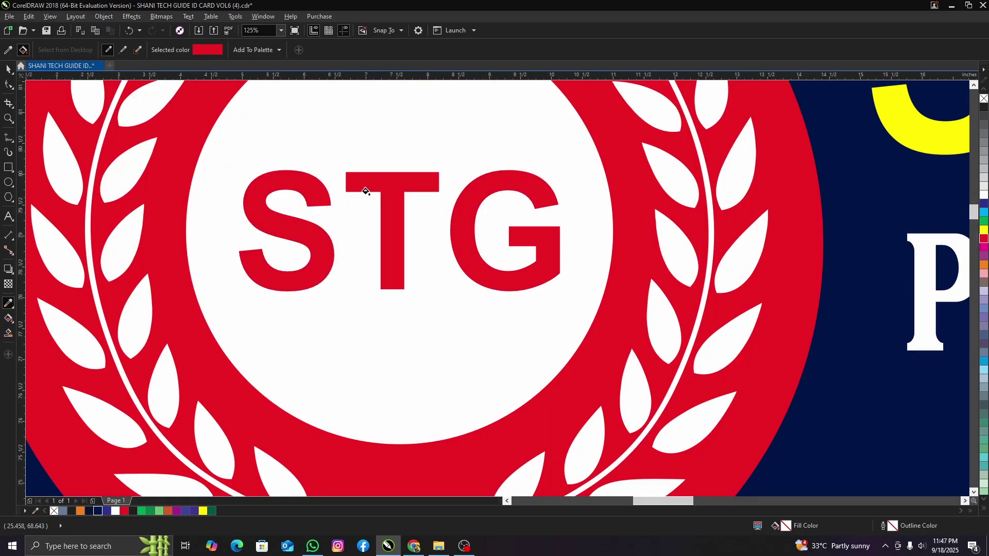
scroll(365, 191, "down", 2)
scroll(364, 191, "down", 2)
scroll(297, 183, "down", 2)
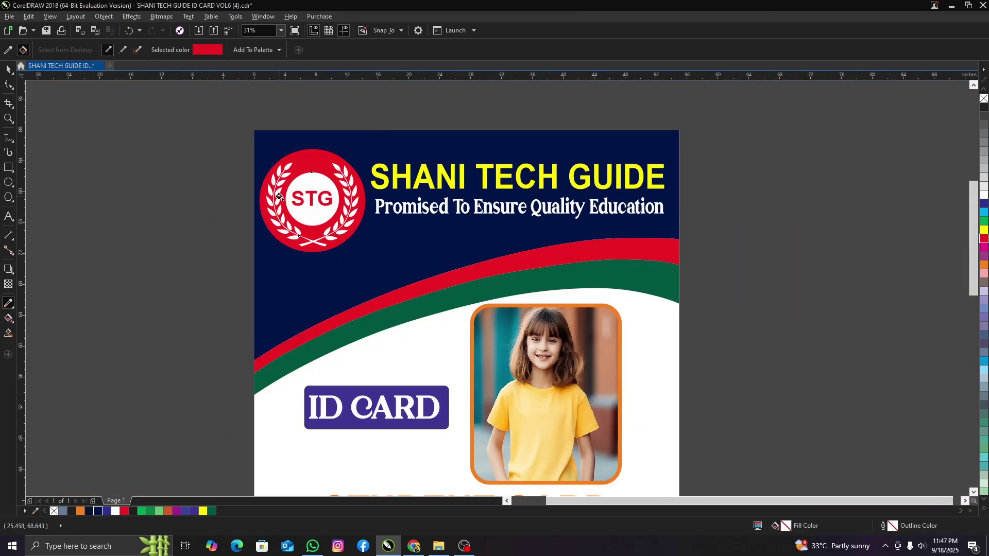
scroll(297, 183, "down", 1)
Step: Fill the ID CARD label box light blue
key("space")
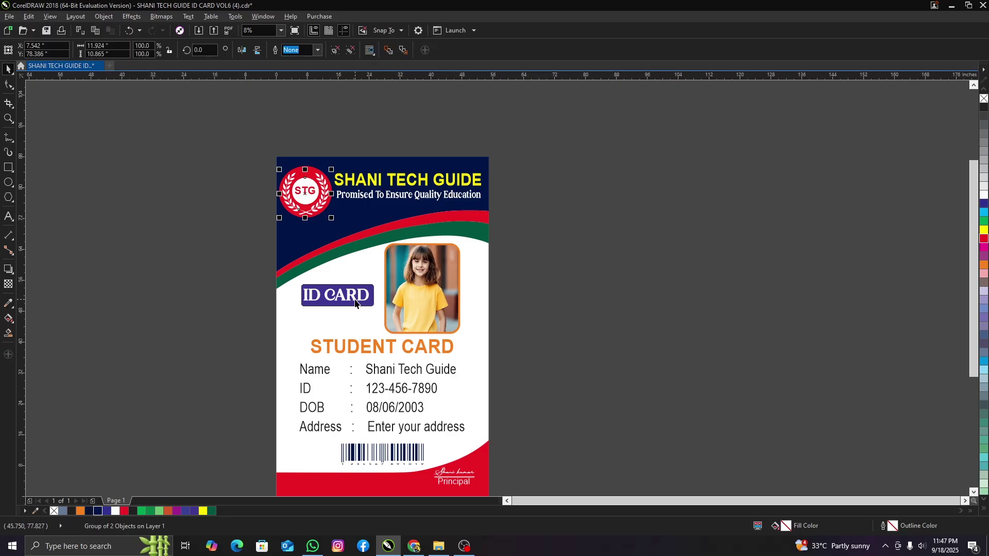
left_click(366, 295)
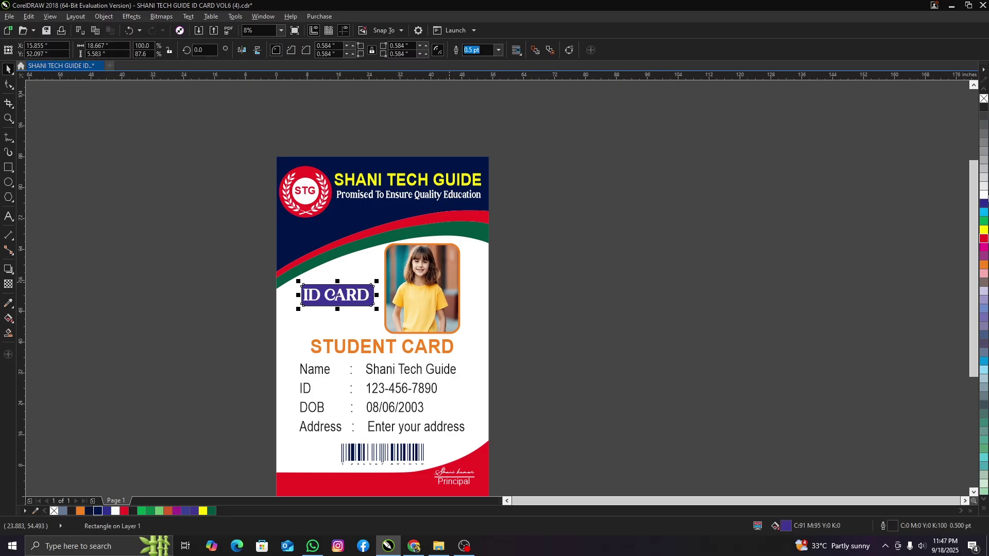
left_click(984, 212)
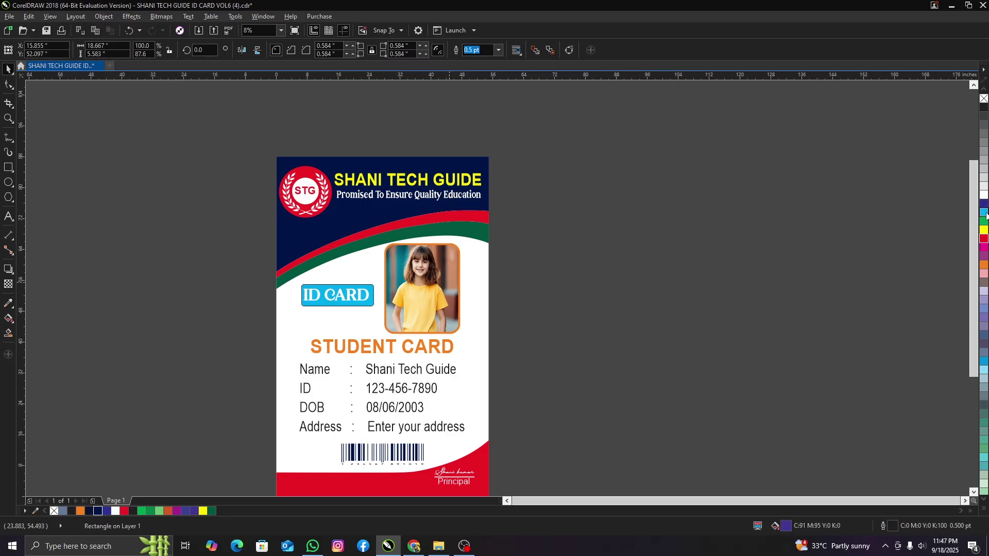
left_click(371, 293)
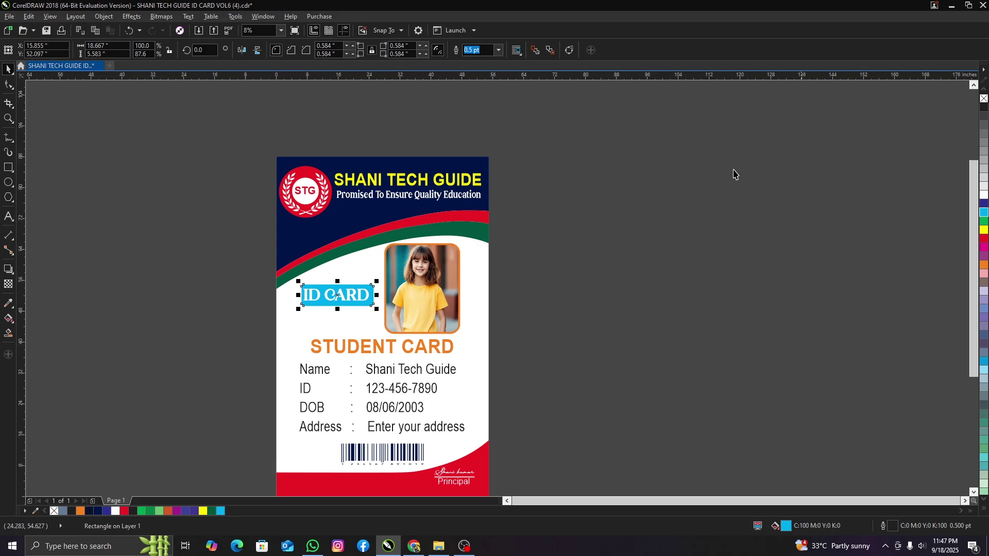
left_click(680, 95)
scroll(589, 261, "down", 2)
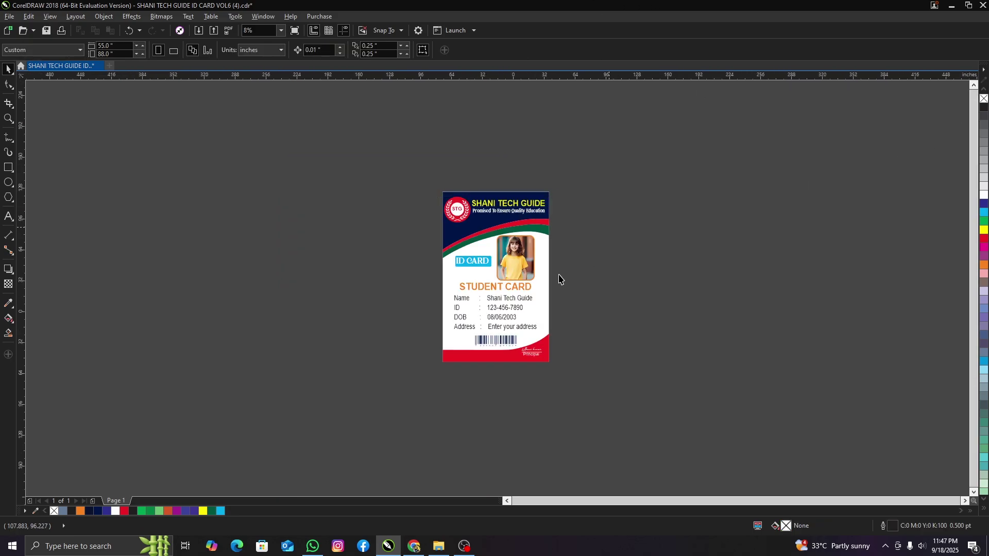
scroll(559, 280, "down", 1)
scroll(590, 287, "up", 1)
scroll(578, 269, "up", 2)
Step: Make the photo frame outline and the STUDENT CARD heading red
left_click(551, 164)
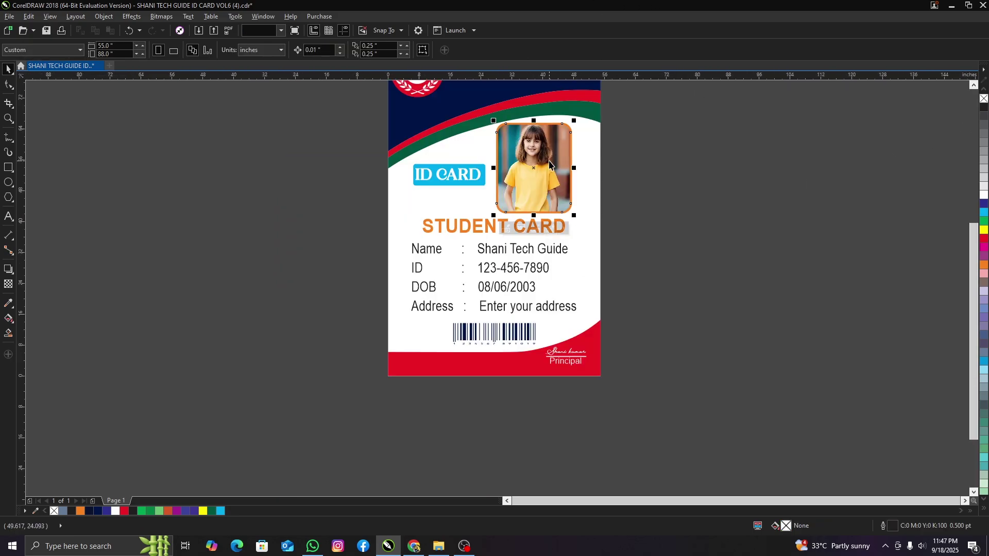
right_click(984, 238)
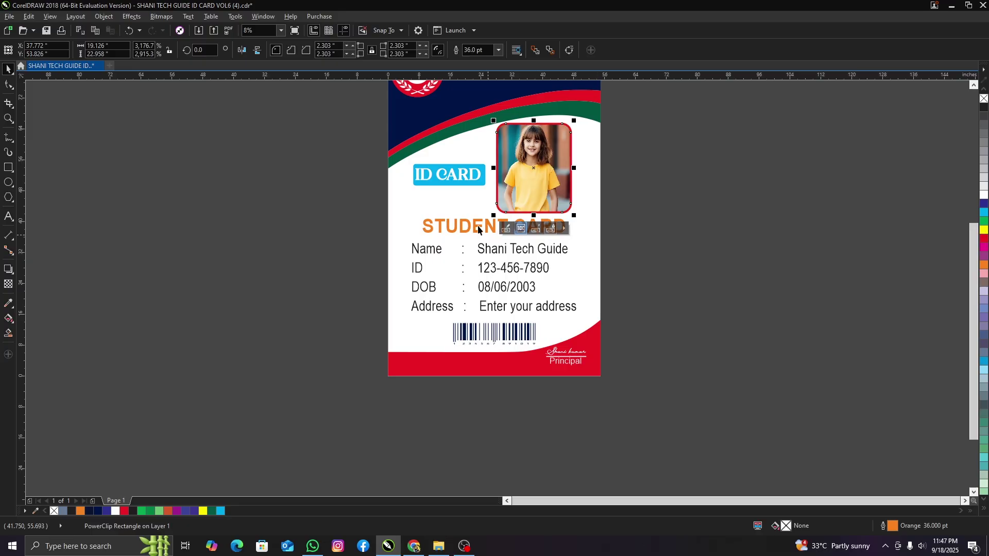
left_click(470, 227)
left_click(983, 240)
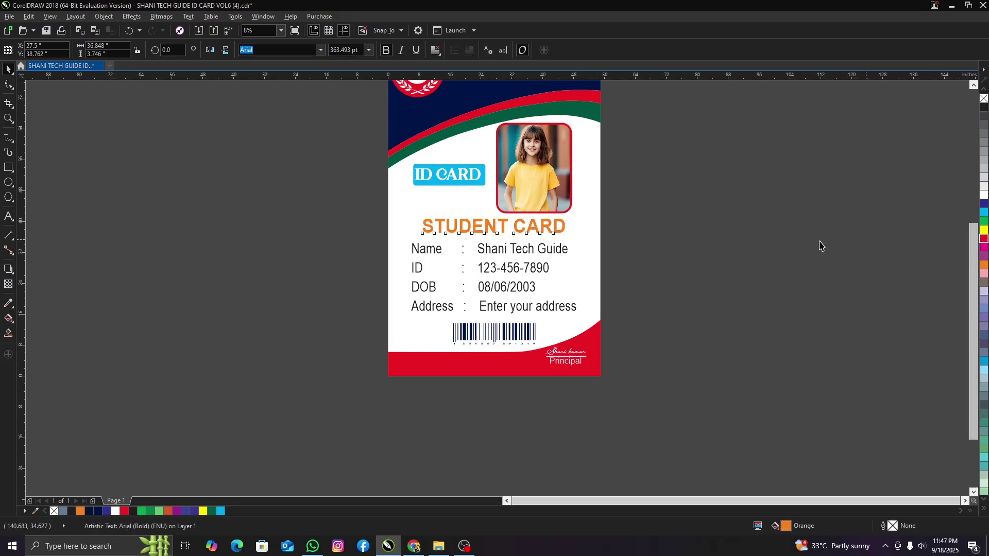
left_click(469, 414)
scroll(494, 343, "down", 3)
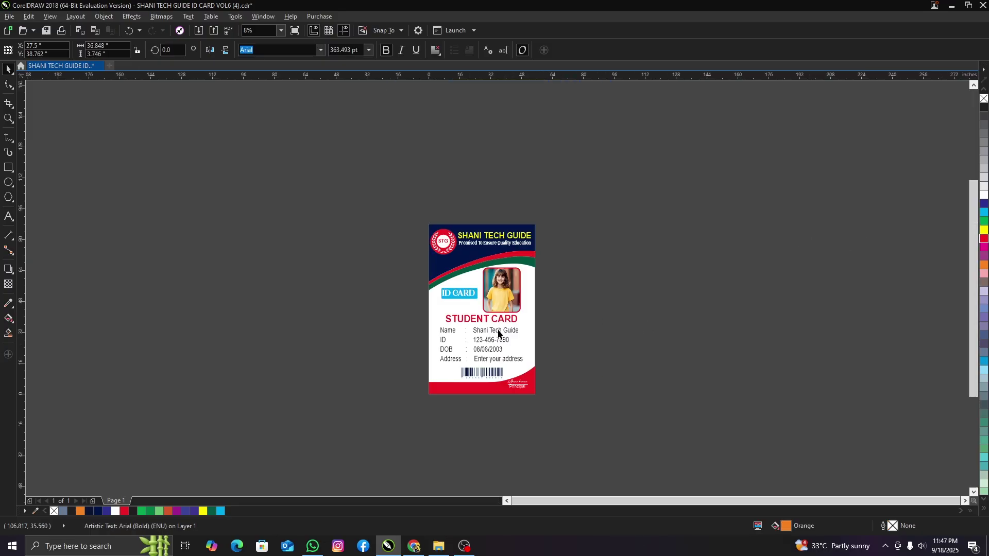
scroll(499, 331, "up", 3)
left_click(654, 305)
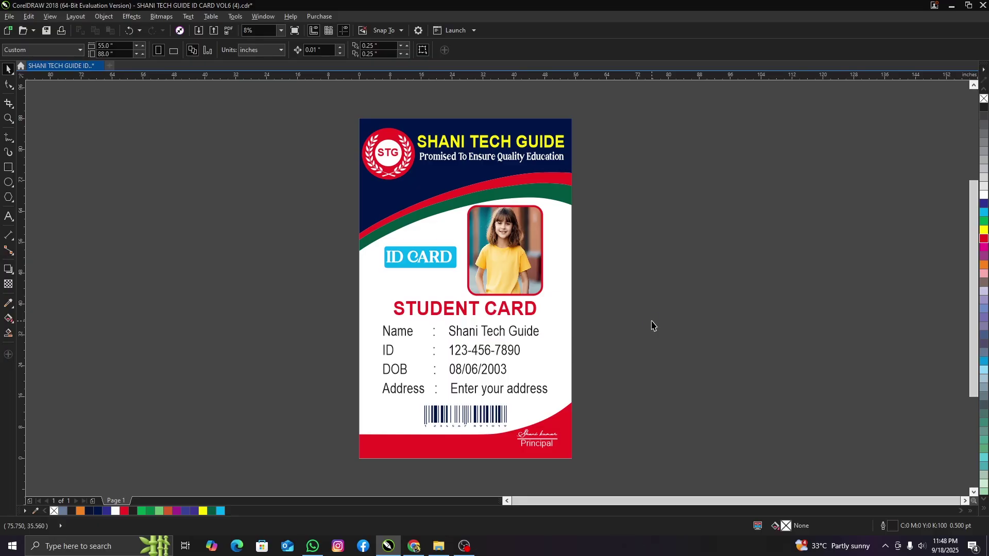
Step: Open the landscape maroon-and-yellow template SHANI TECH GUIDE ID CARD VOL6 (27).cdr
key("ctrl+o")
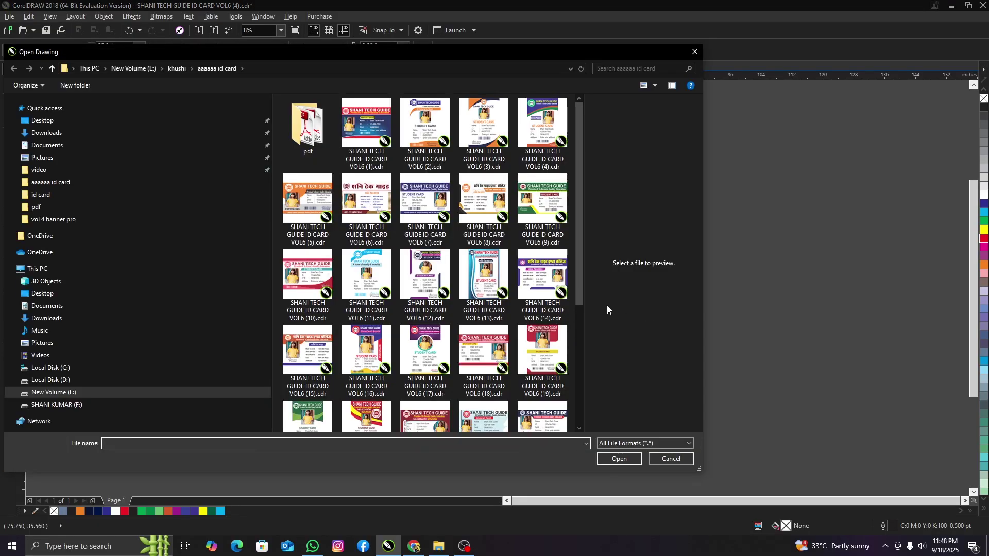
scroll(417, 236, "down", 3)
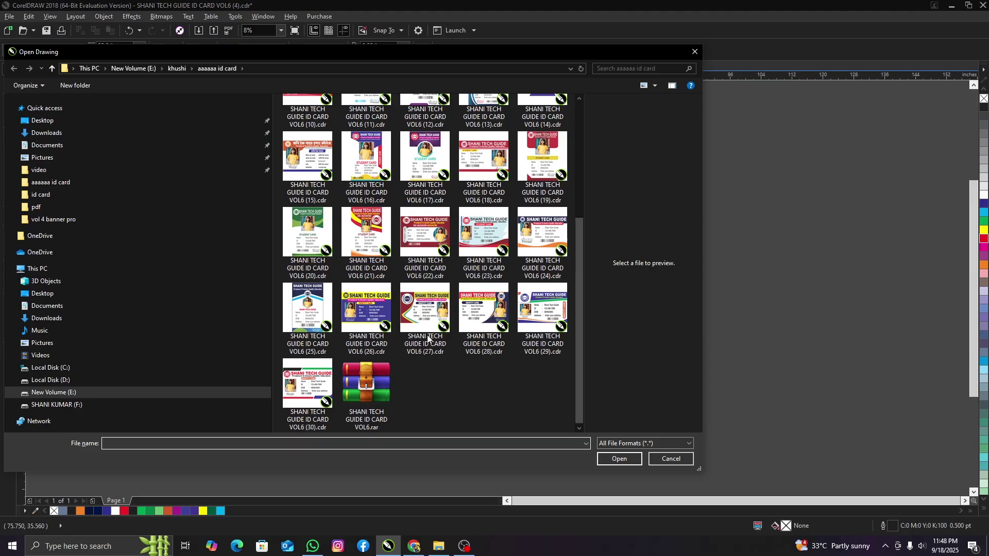
double_click(425, 313)
left_click(629, 479)
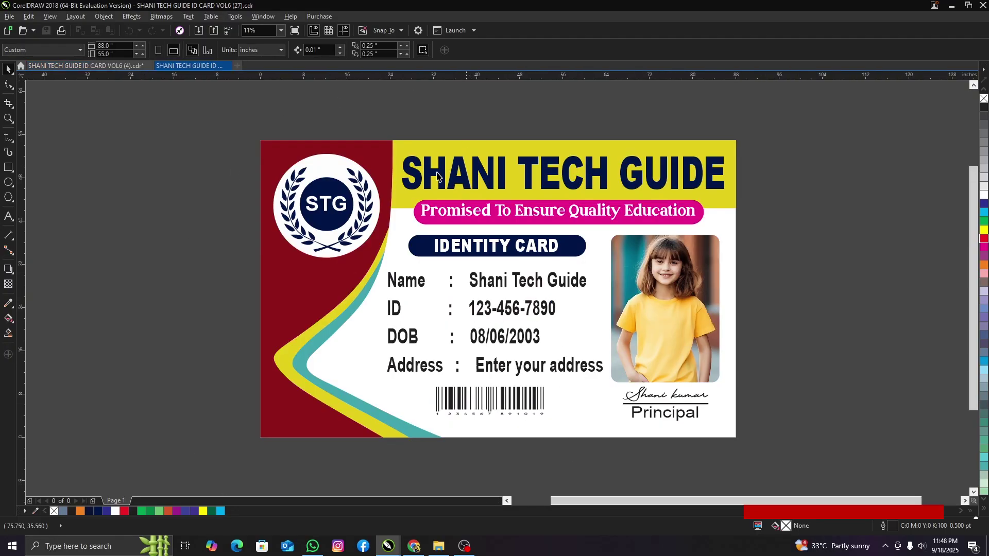
left_click(434, 172)
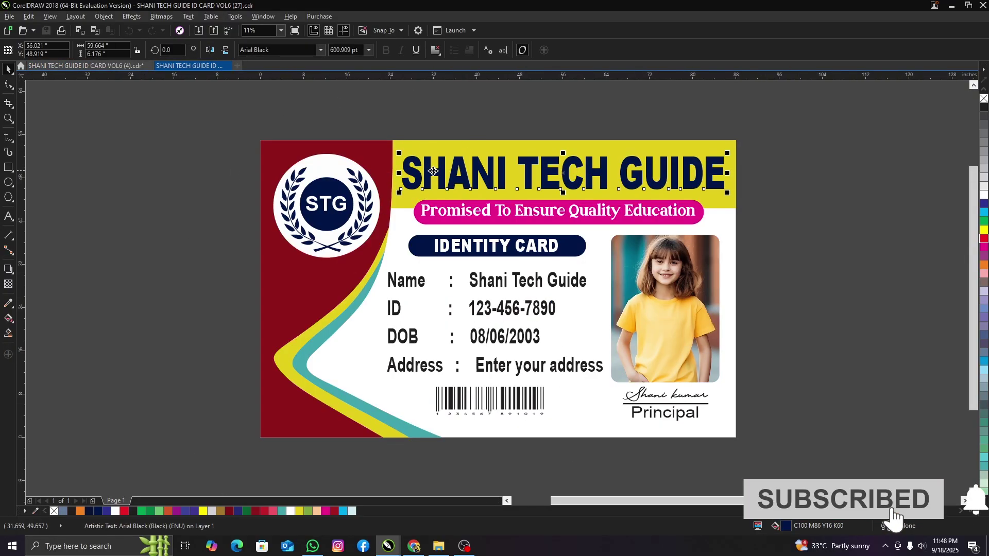
double_click(433, 172)
type("sdfrtr")
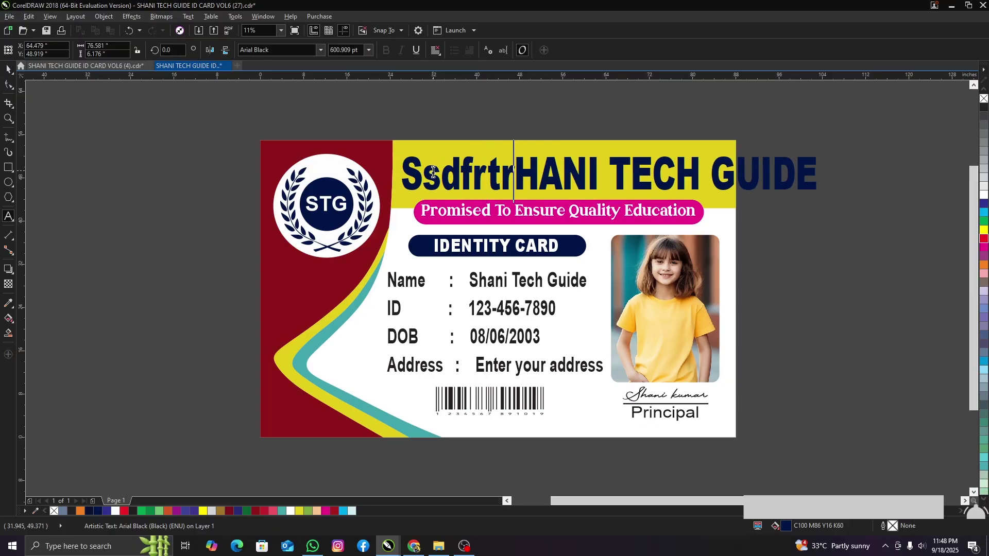
key("ctrl+z")
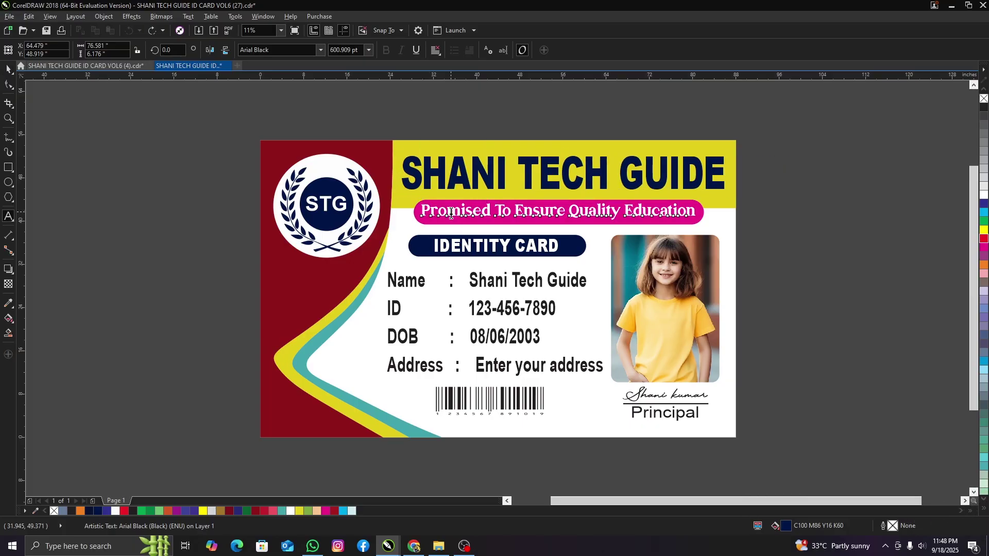
left_click(451, 212)
type("dfgrtg")
key("ctrl+z")
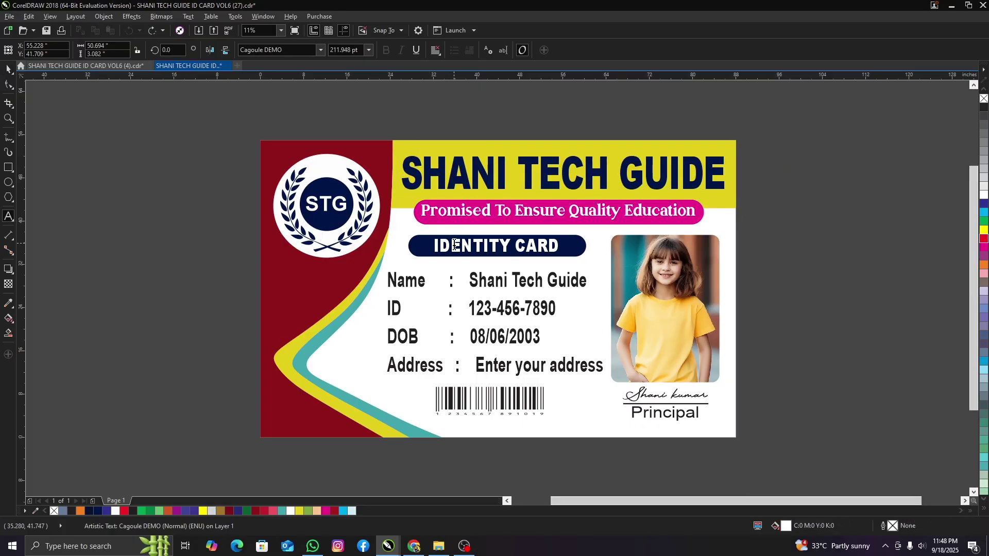
left_click(455, 245)
type("fgtr")
key("BackSpace")
key("BackSpace")
key("BackSpace")
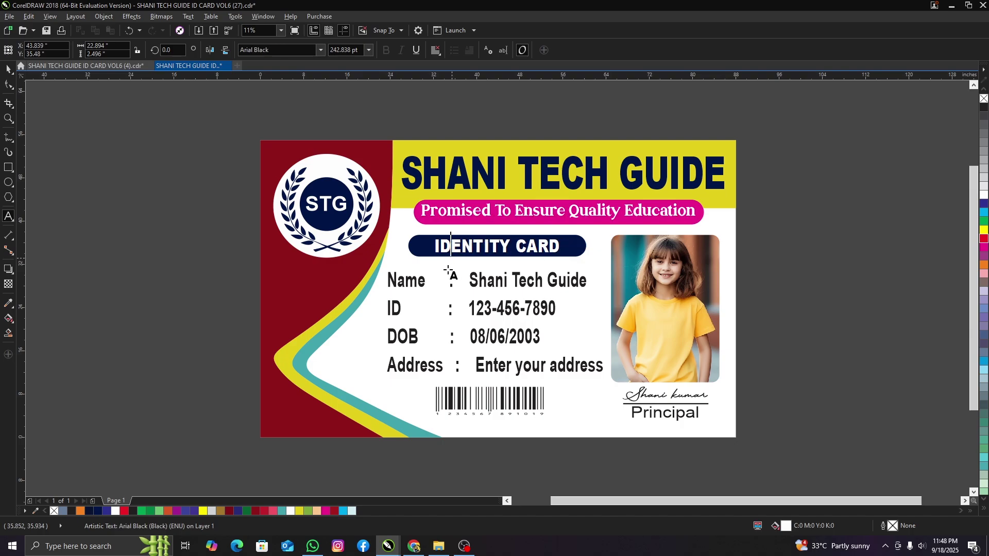
left_click(416, 282)
type("fgrtyh")
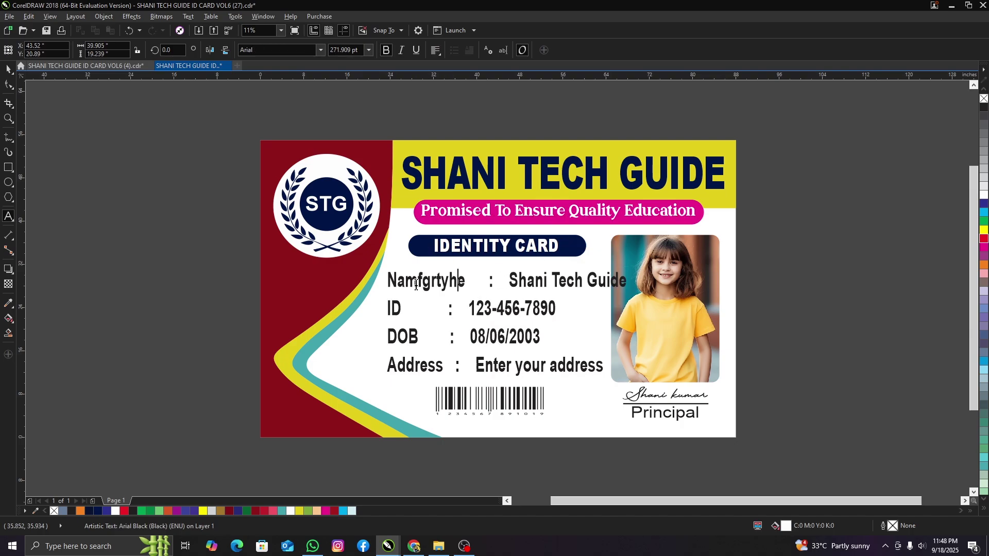
key("ctrl+z")
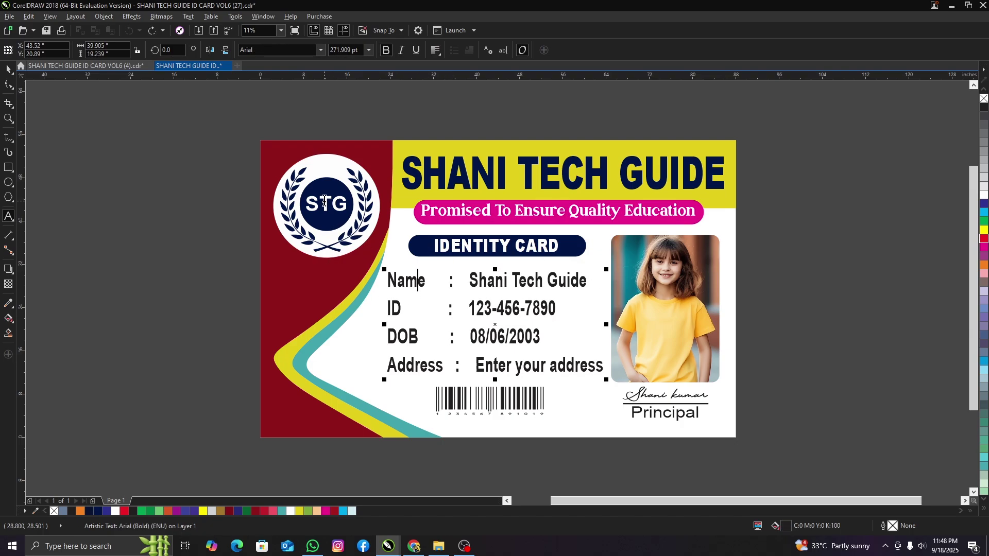
left_click(324, 201)
type("dfgt")
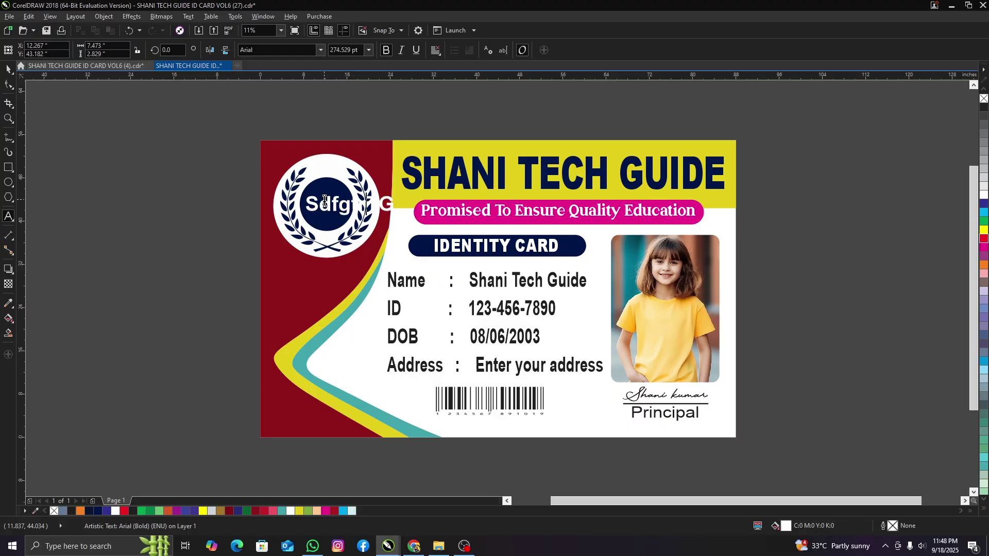
key("ctrl+z")
left_click(7, 70)
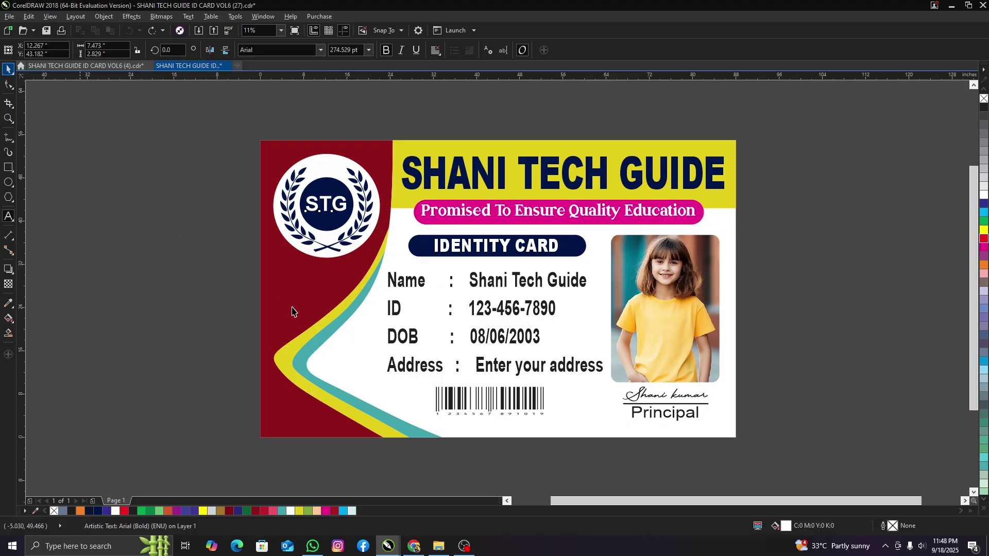
left_click(322, 303)
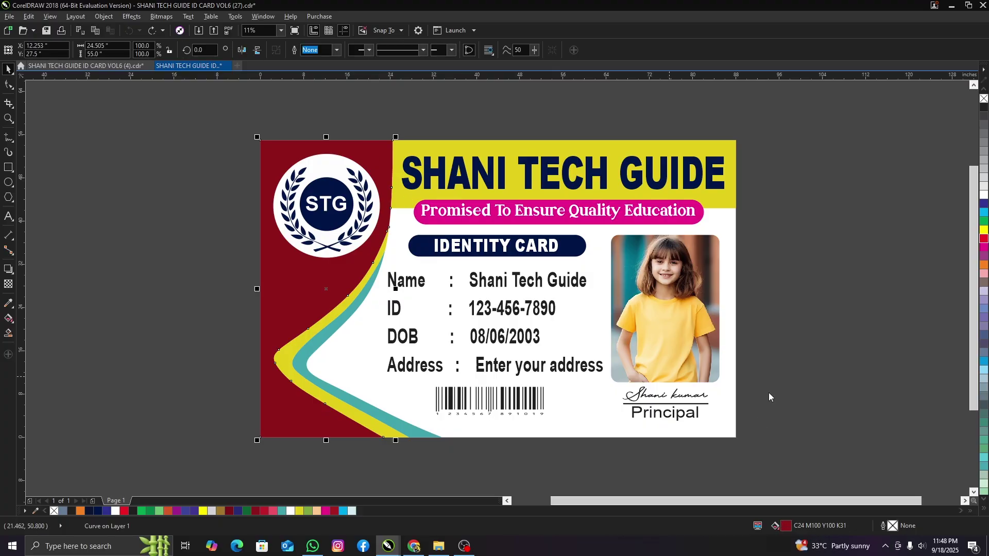
Step: Switch the maroon panel to an elliptical fountain fill and set its first node colour
key("shift+F11")
left_click_drag(435, 172, 707, 118)
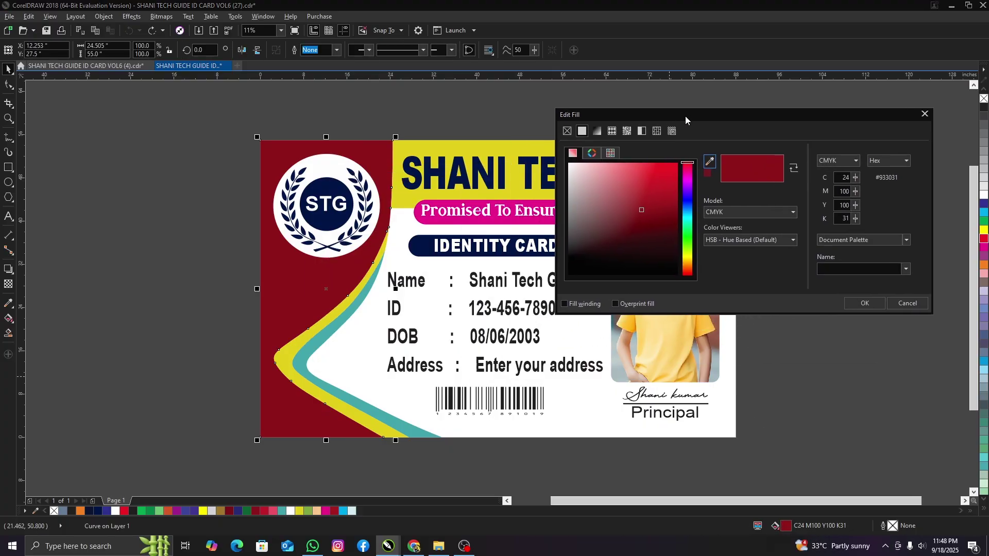
left_click(613, 132)
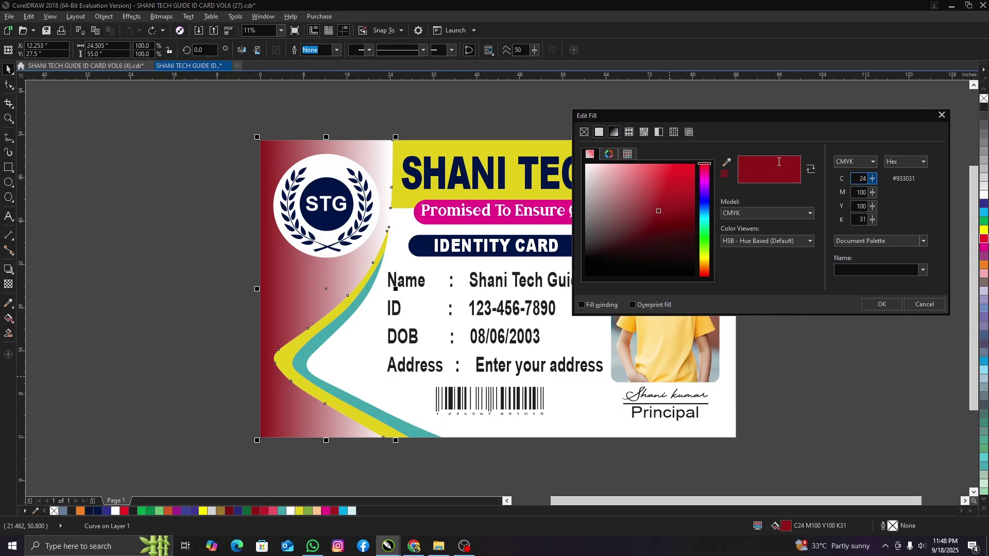
left_click(740, 171)
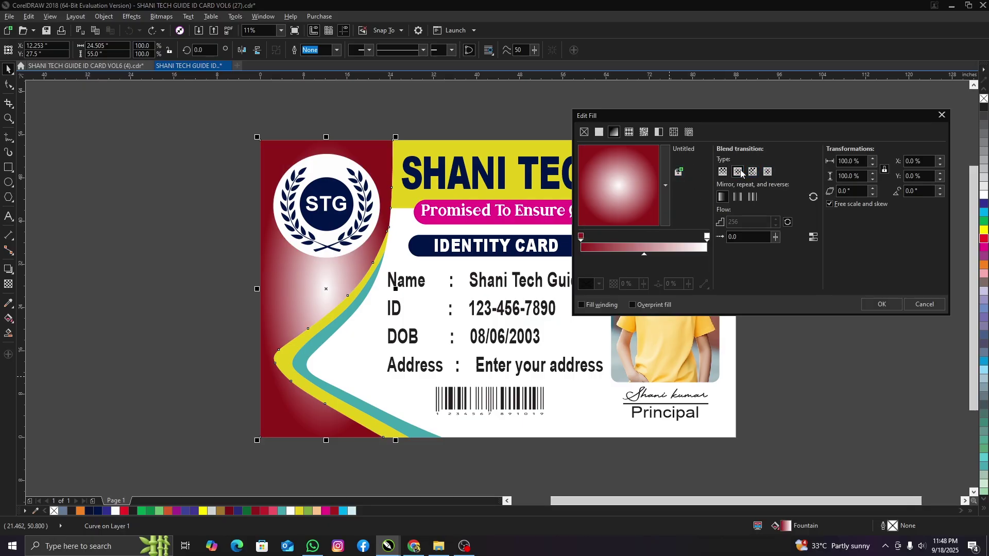
left_click(582, 236)
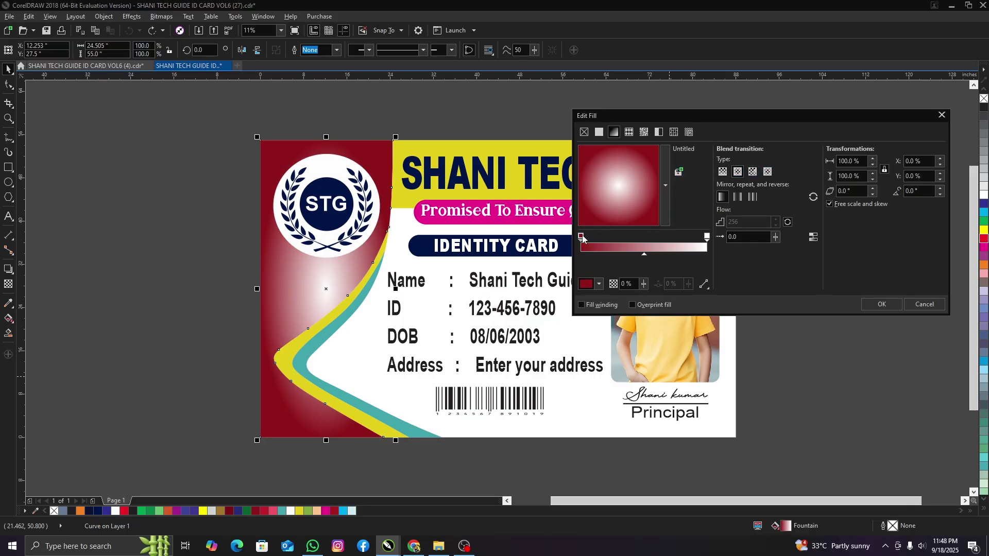
left_click(599, 284)
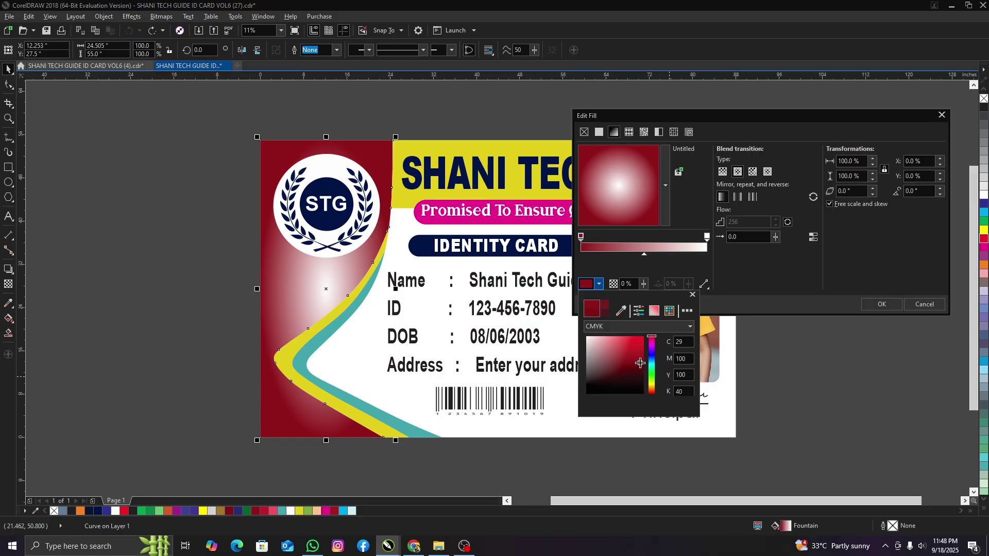
left_click(720, 231)
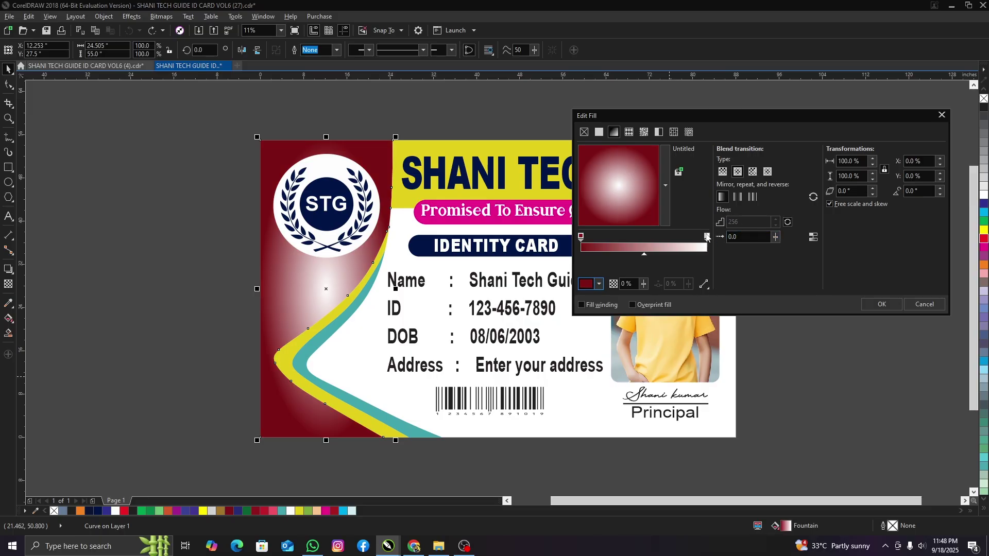
Step: Set the gradient's end node to a red CMYK shade and apply the radial fill
left_click(707, 236)
left_click(599, 284)
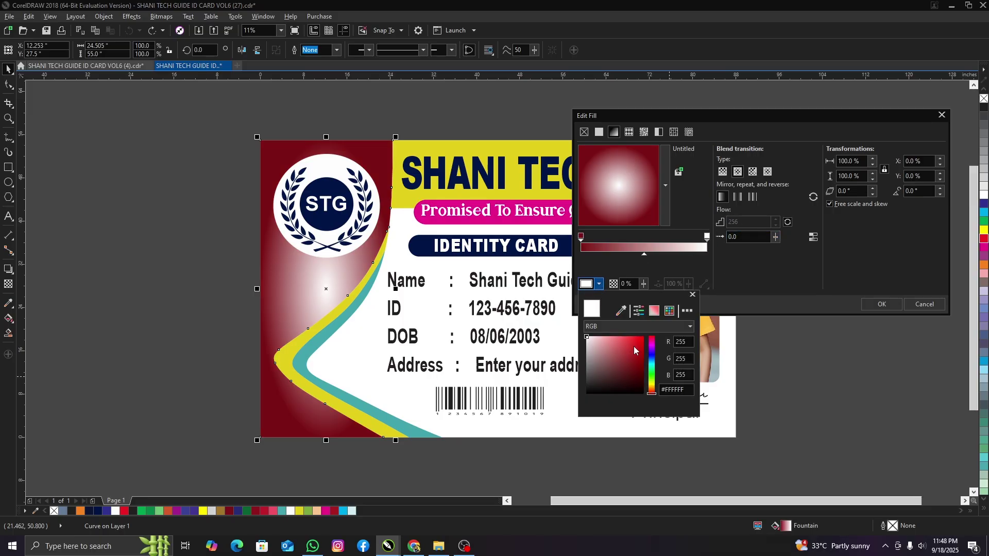
left_click(634, 346)
left_click(652, 329)
left_click(619, 341)
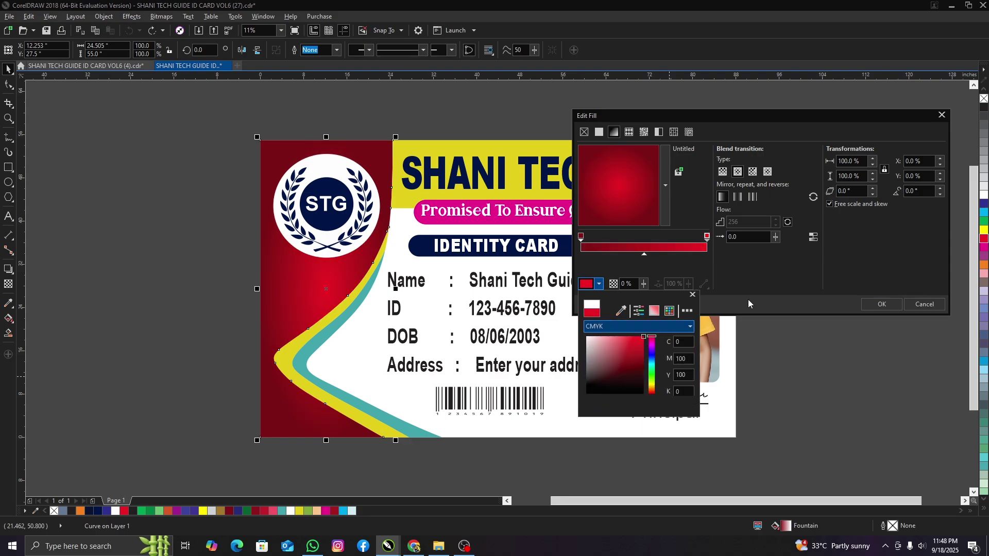
left_click(849, 307)
left_click(879, 305)
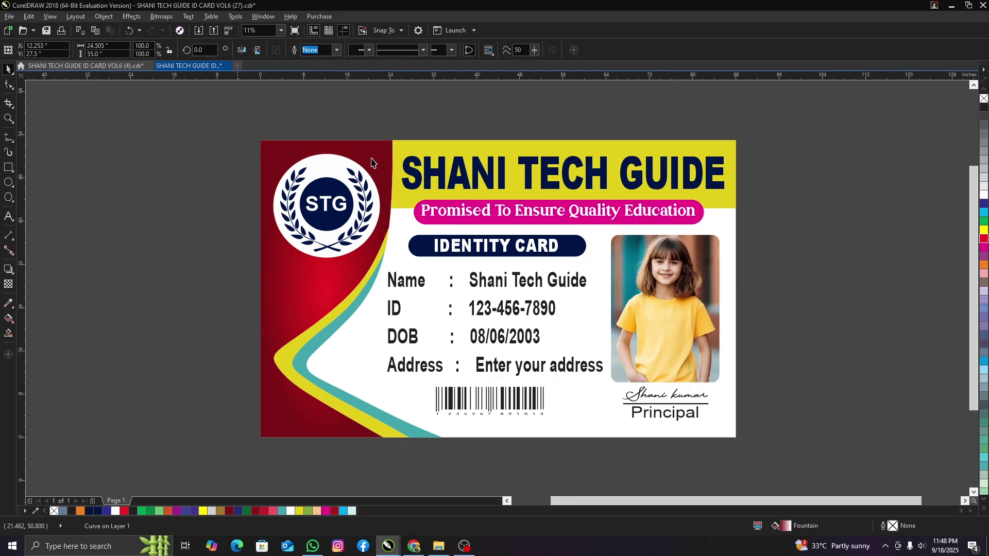
left_click(526, 151)
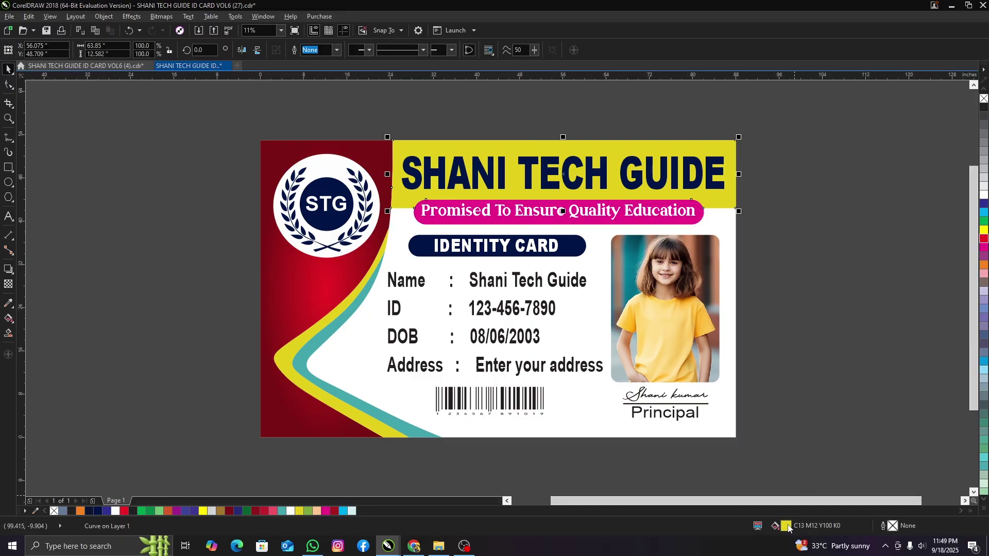
Step: Fill the header band orange (C0 M41 Y100 K0) and make the SHANI TECH GUIDE title white
key("shift+F11")
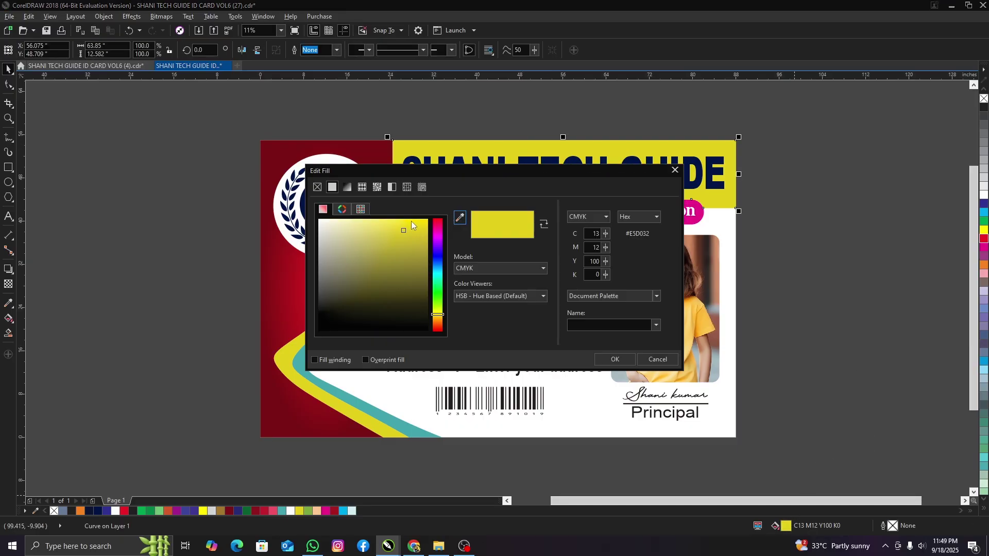
left_click_drag(431, 170, 683, 172)
left_click_drag(691, 258, 709, 321)
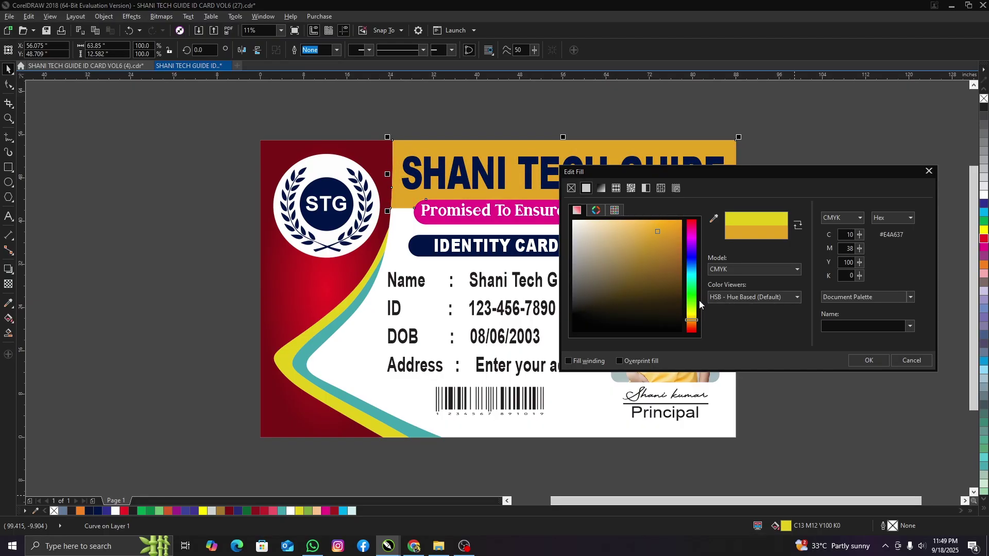
left_click_drag(657, 232, 713, 201)
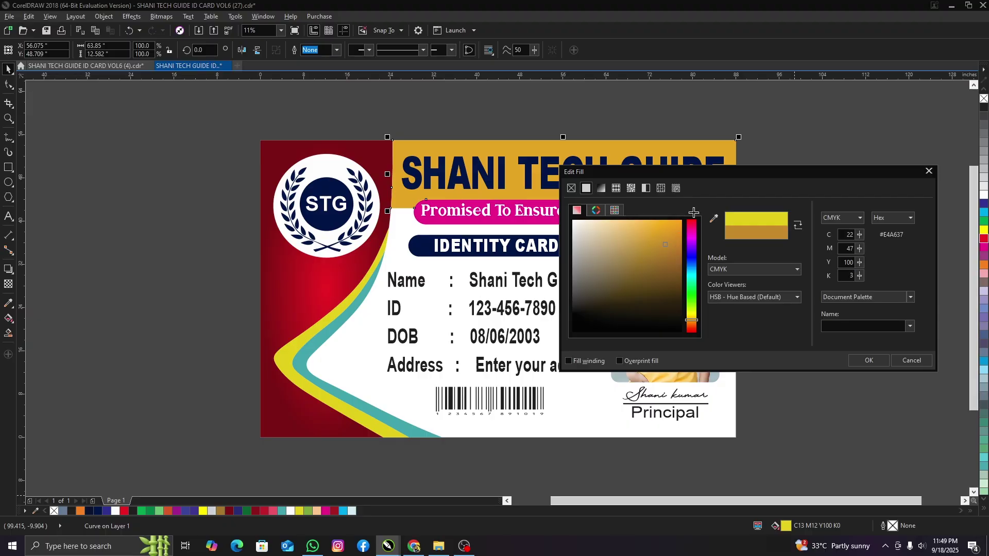
left_click(869, 361)
left_click(984, 195)
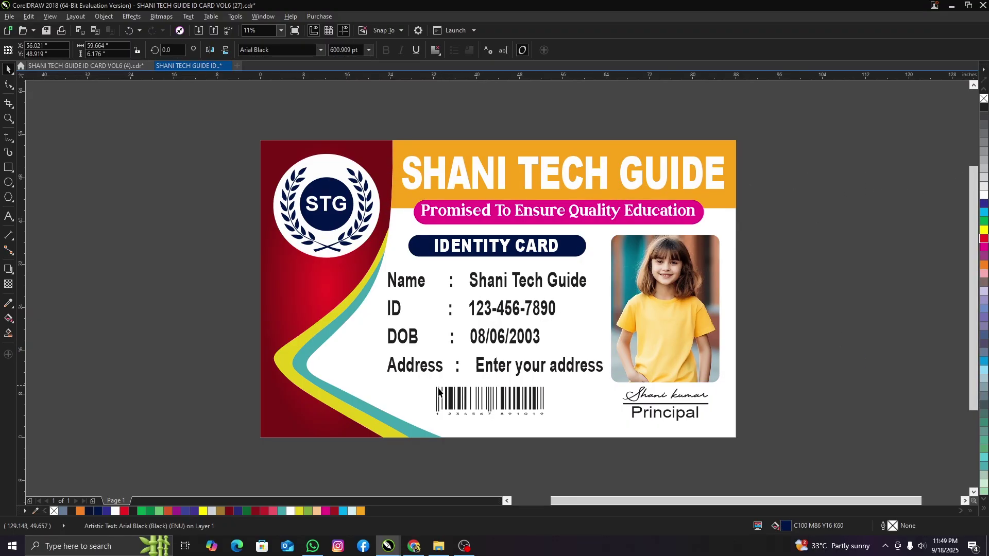
Step: Fill the IDENTITY CARD bar orange and give the slogan banner the panel's dark-red gradient
left_click(415, 246)
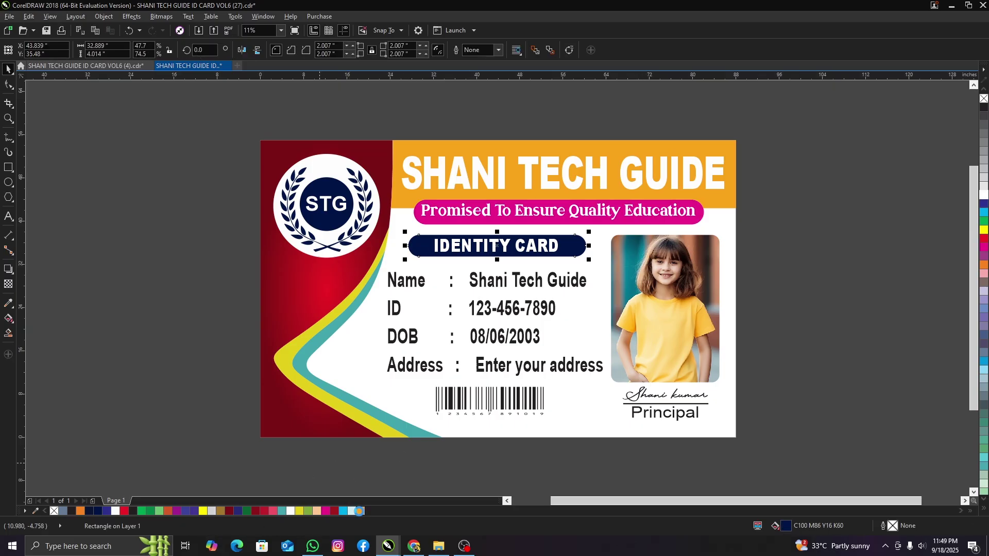
left_click(359, 511)
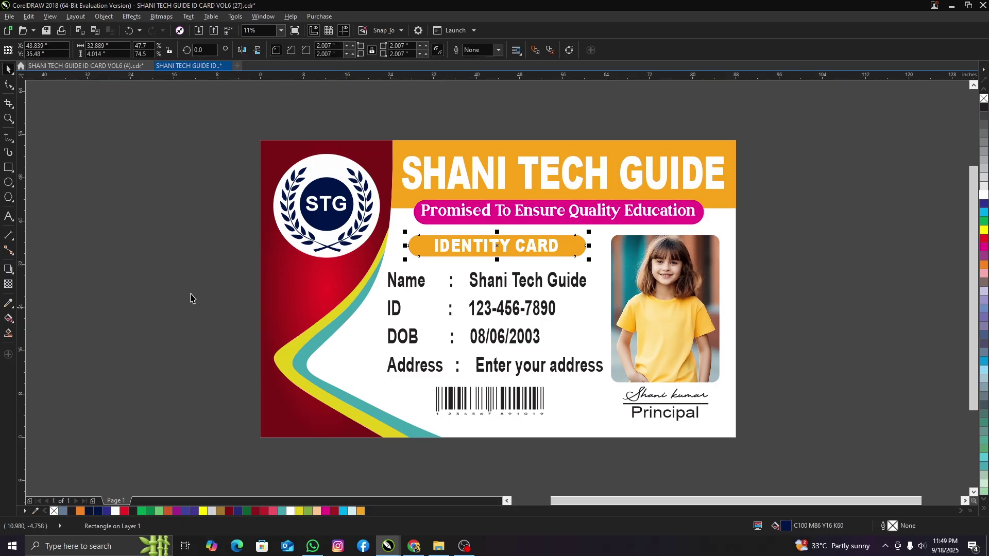
left_click(699, 215)
left_click(984, 239)
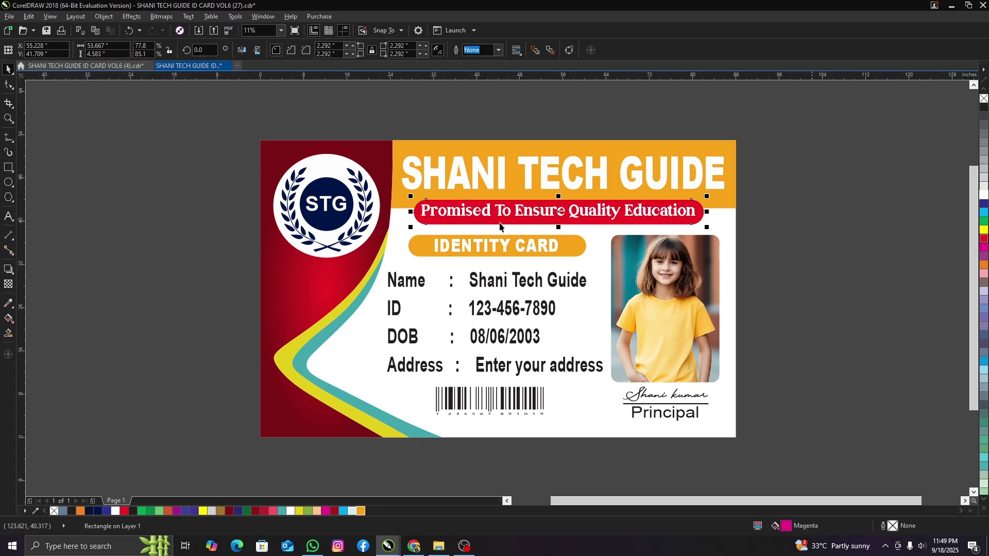
scroll(362, 164, "up", 2)
left_click(433, 240)
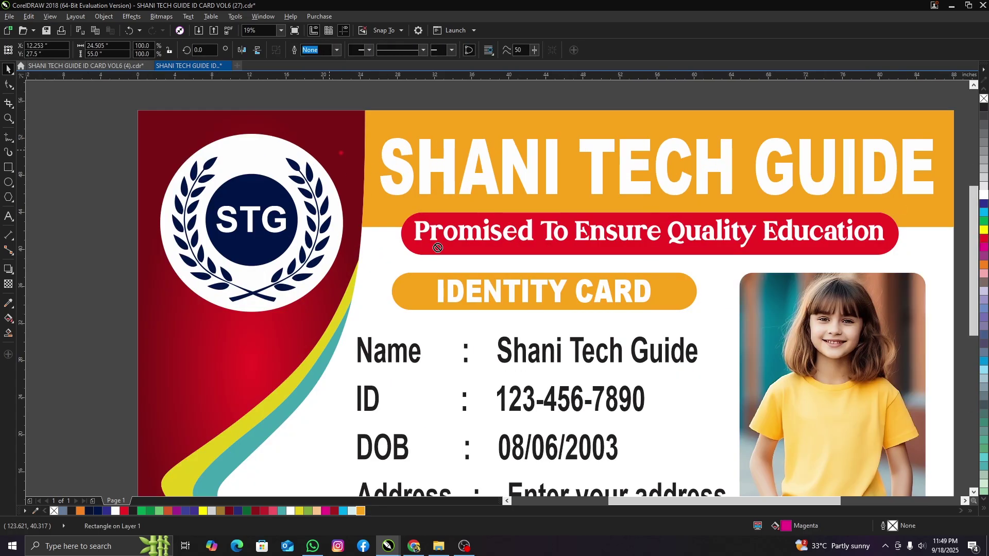
scroll(429, 180, "down", 1)
left_click(215, 221)
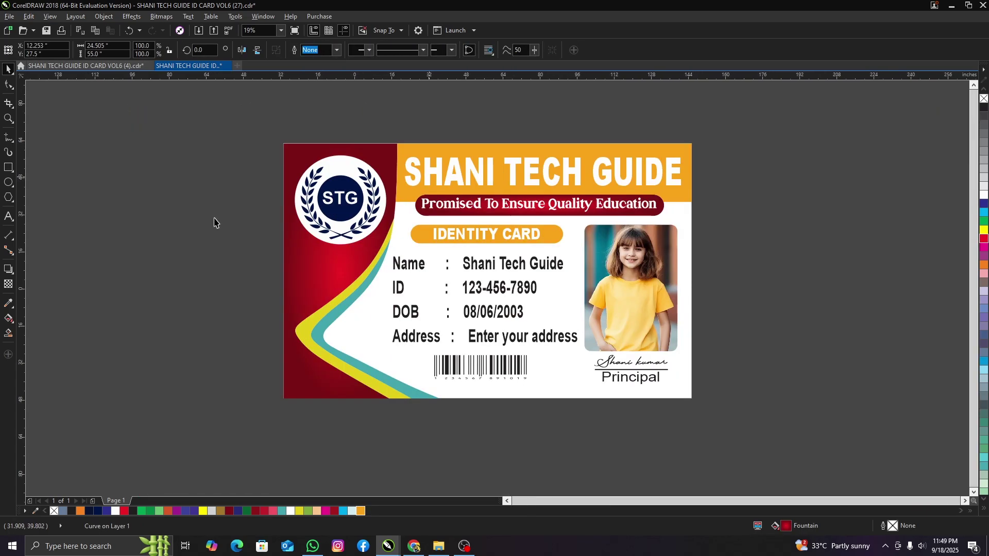
scroll(342, 194, "down", 1)
scroll(403, 189, "up", 1)
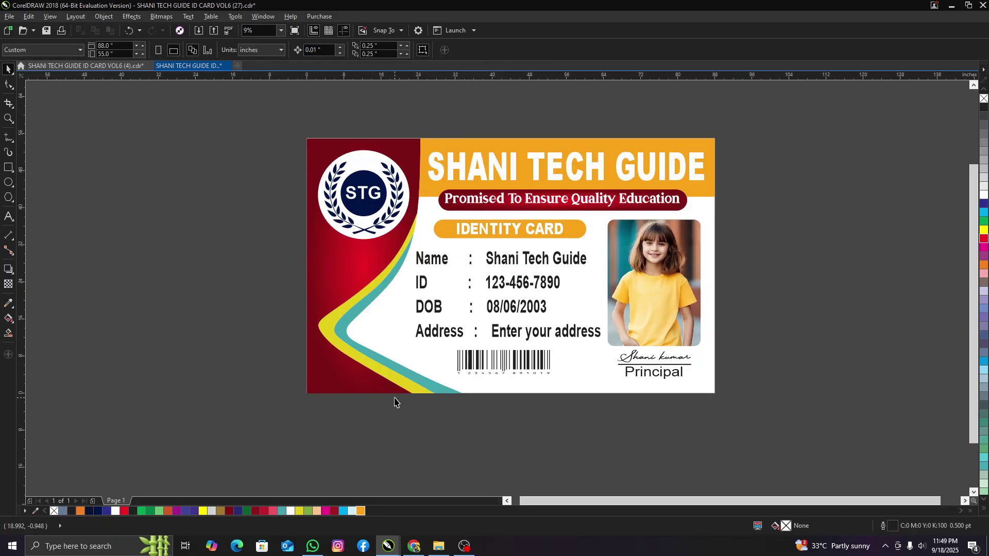
Step: Open the Hindi ID card template VOL6 (6).cdr
key("ctrl+o")
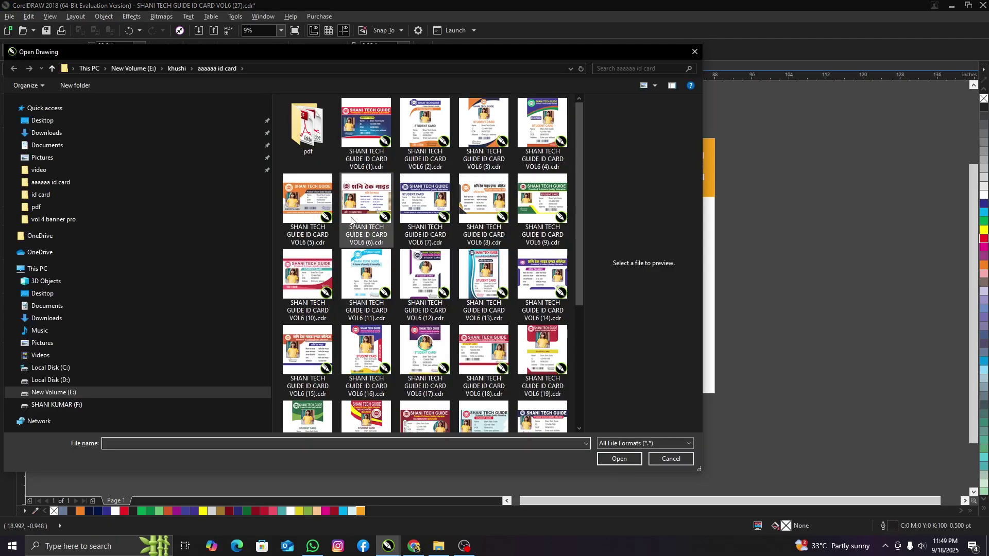
left_click(366, 202)
double_click(367, 202)
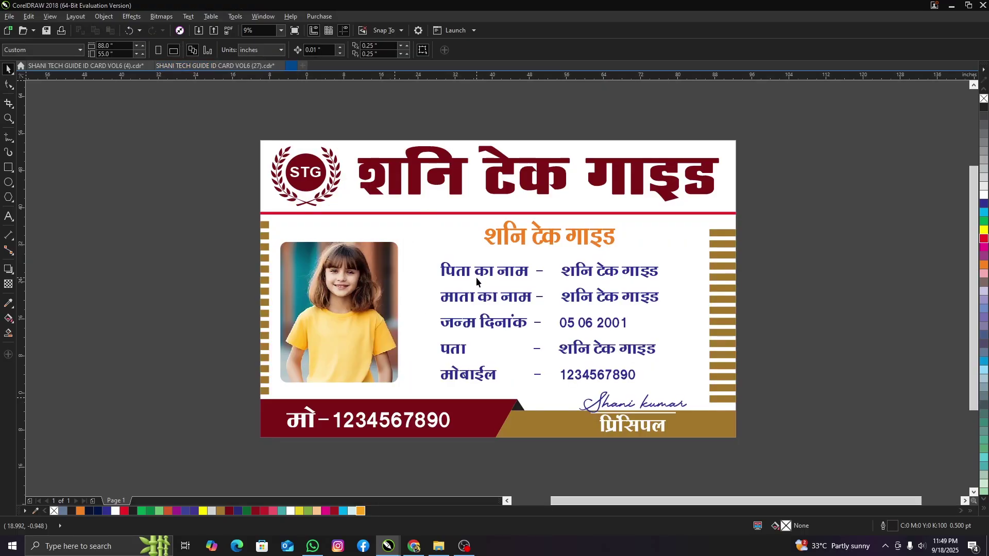
Step: Try typing into the Hindi header and पिता का नाम lines, then undo the edits
left_click(488, 276)
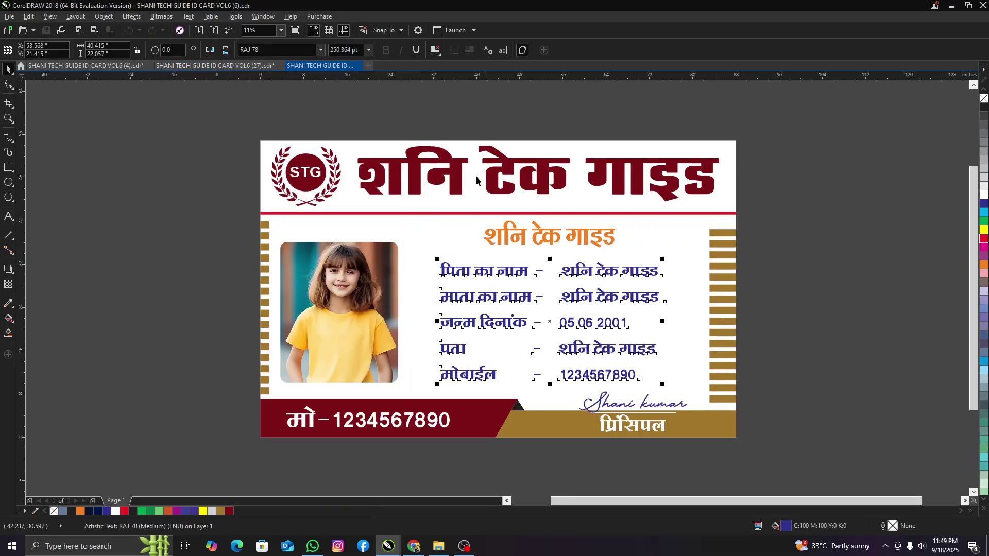
double_click(495, 184)
type("केति")
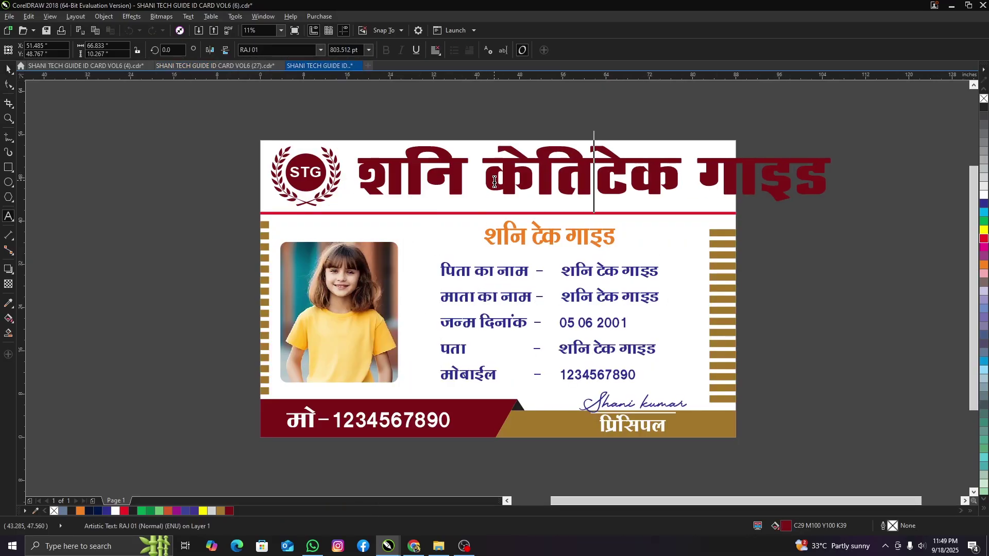
key("ctrl+z")
left_click(504, 246)
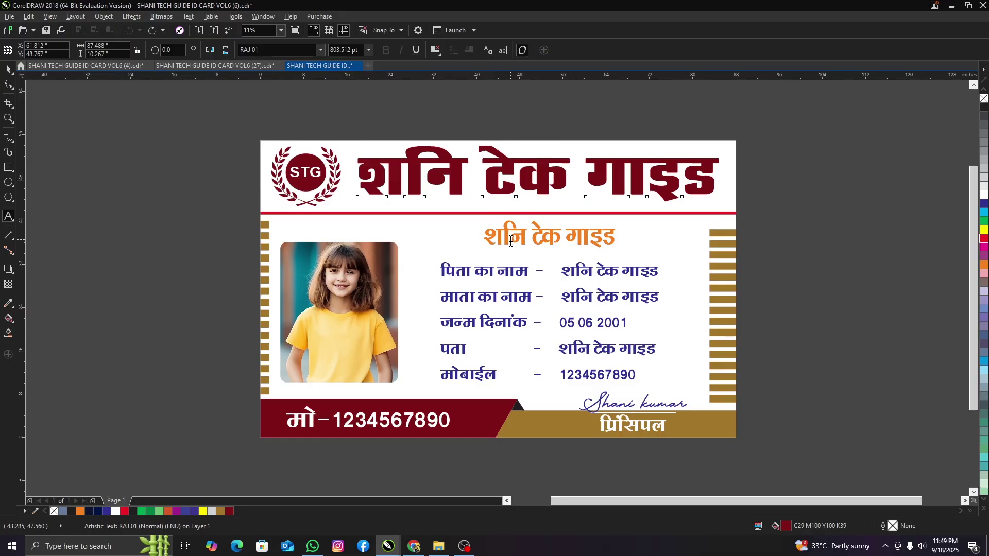
left_click(499, 272)
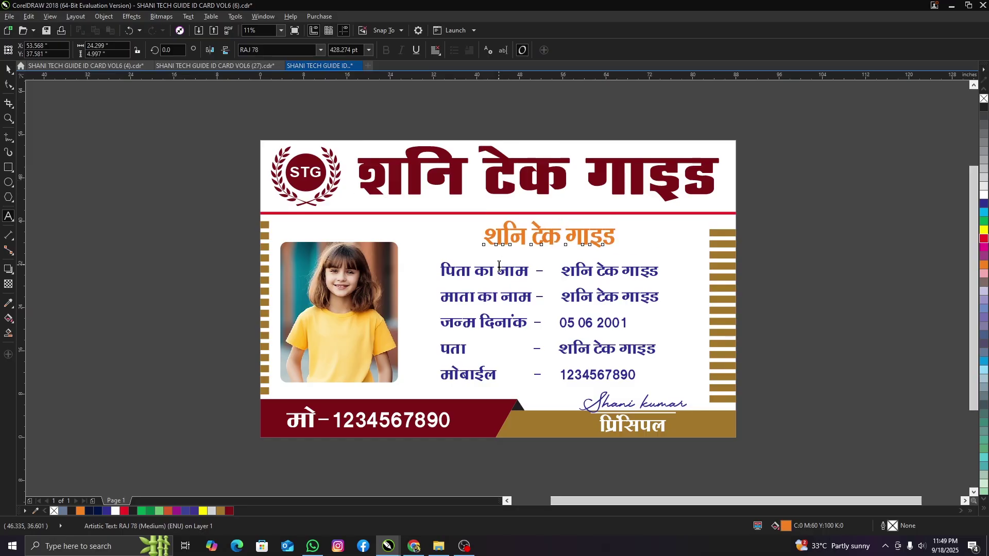
type("केति")
key("ctrl+z")
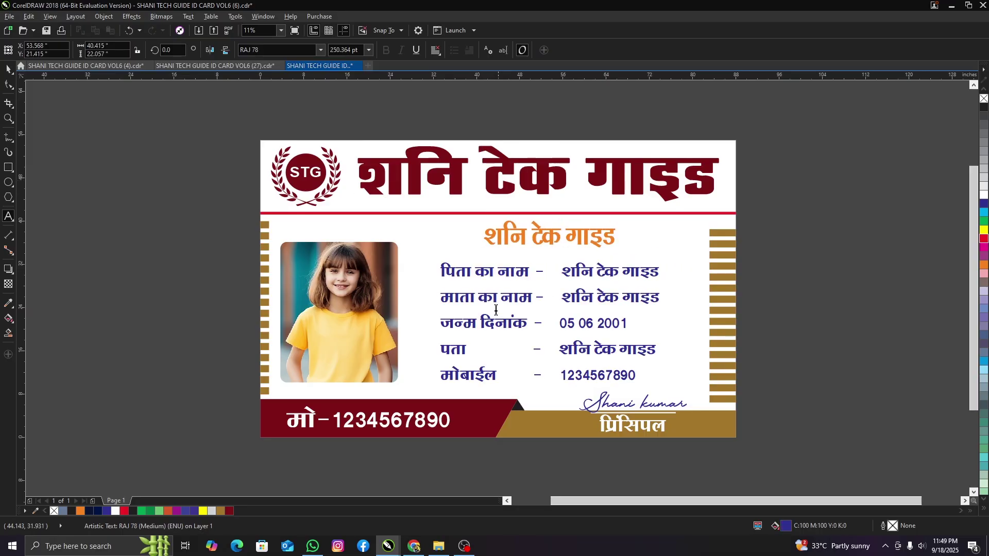
key("ctrl+z")
Step: Revert trial edits to the phone number and principal label, then deselect the photo
left_click(383, 420)
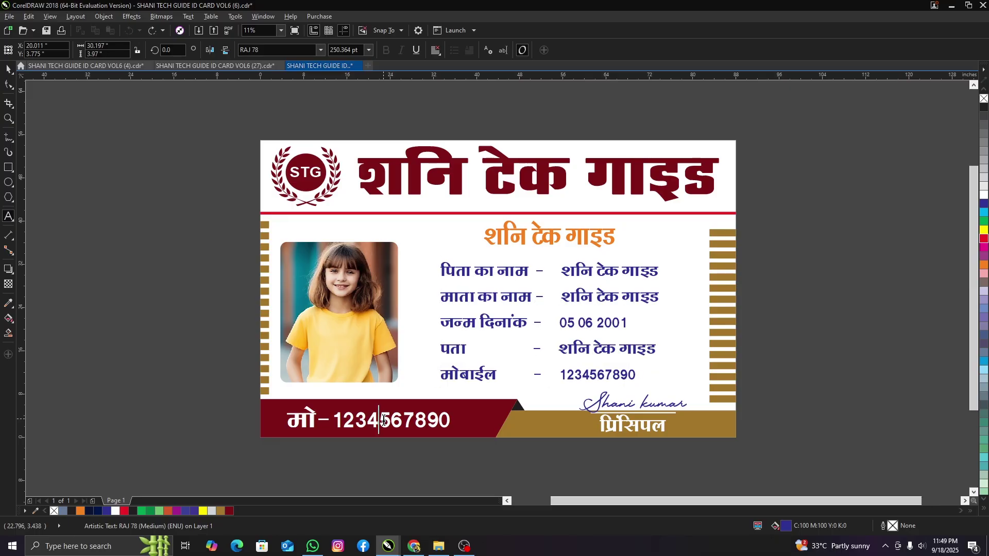
type("कहिजती")
key("ctrl+z")
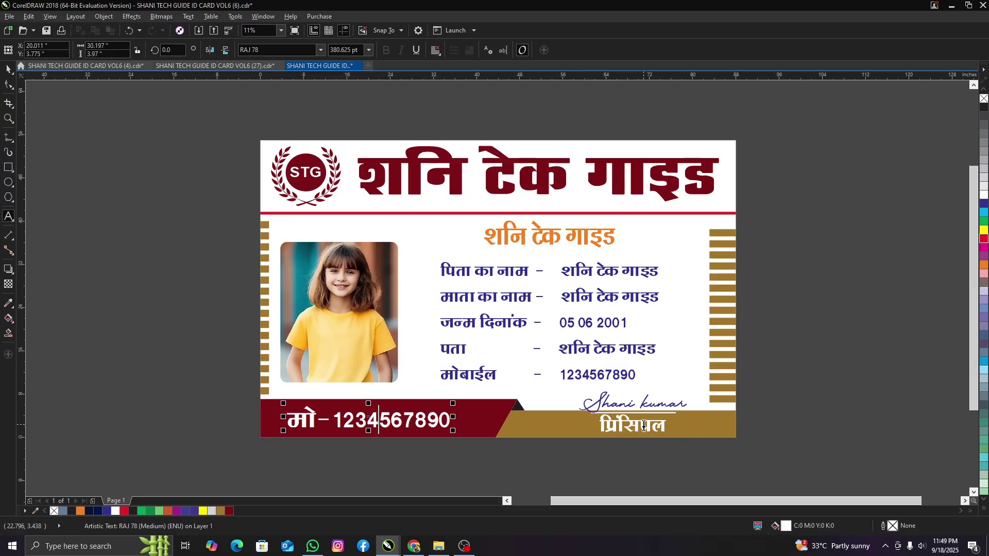
left_click(644, 426)
type("केजिह")
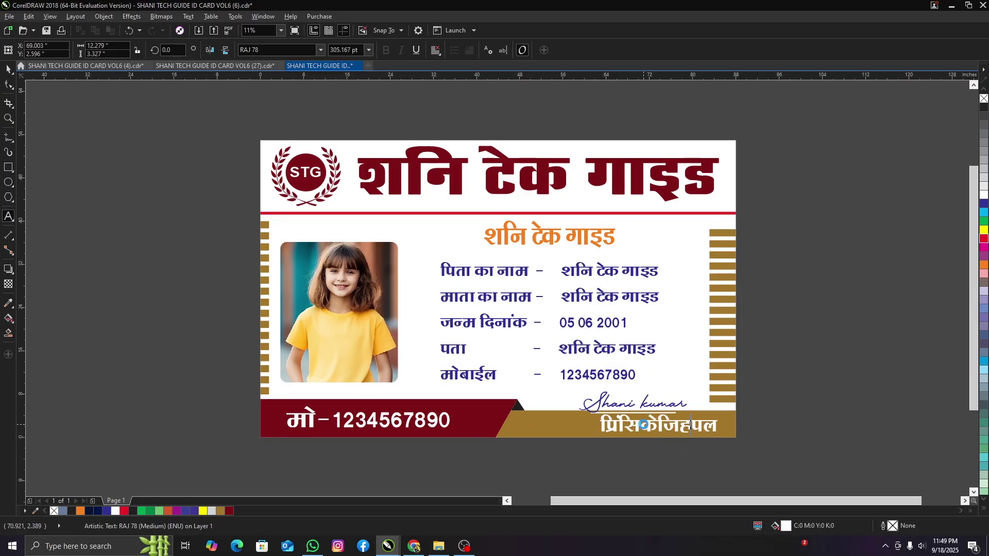
key("ctrl+z")
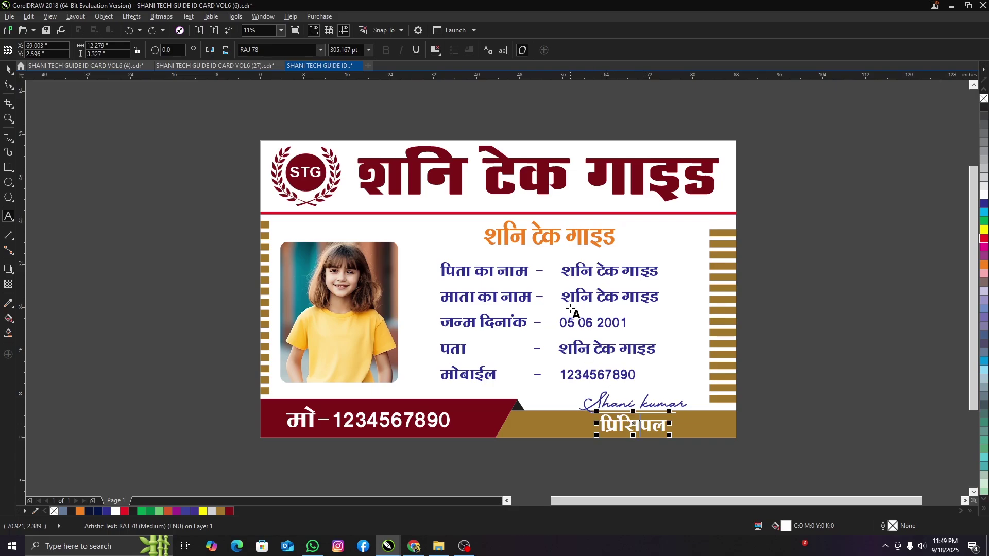
key("ctrl+z")
left_click(308, 170)
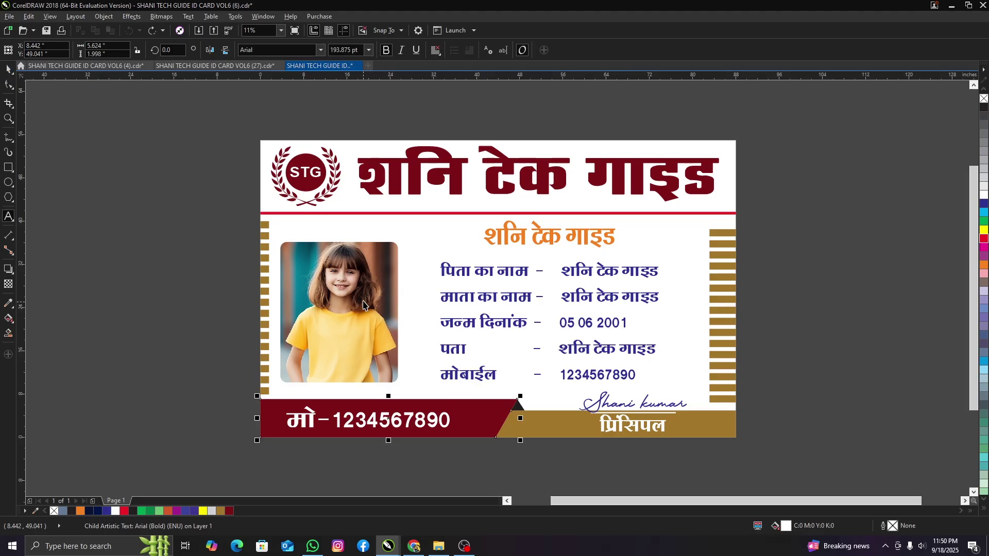
left_click(361, 337)
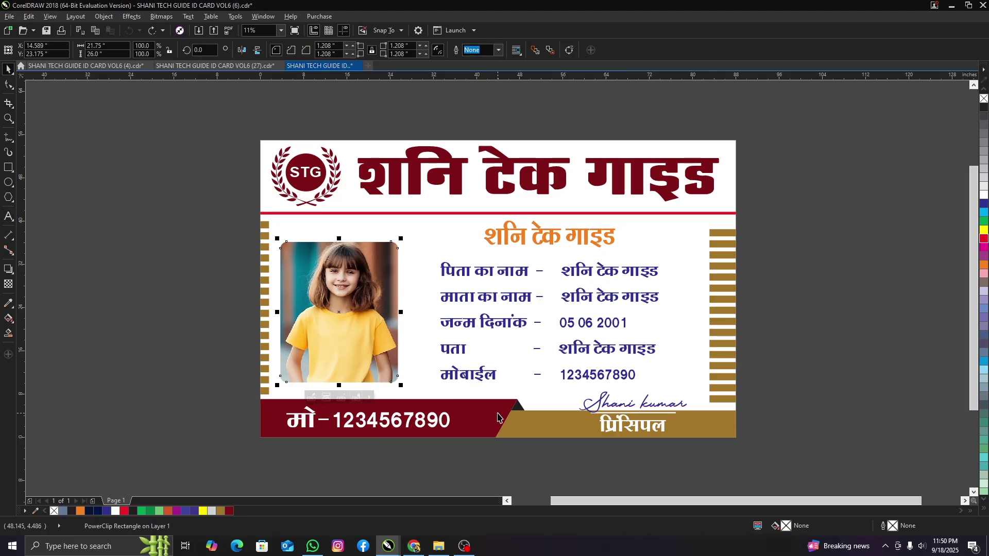
key("Escape")
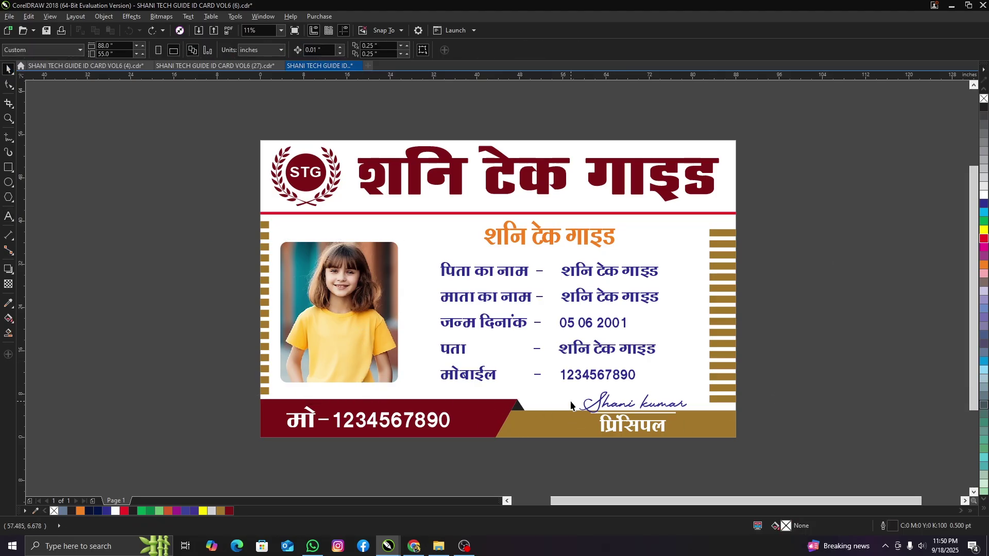
Step: Open SHANI TECH GUIDE ID CARD VOL6 (17).cdr and select its purple card header
key("ctrl+o")
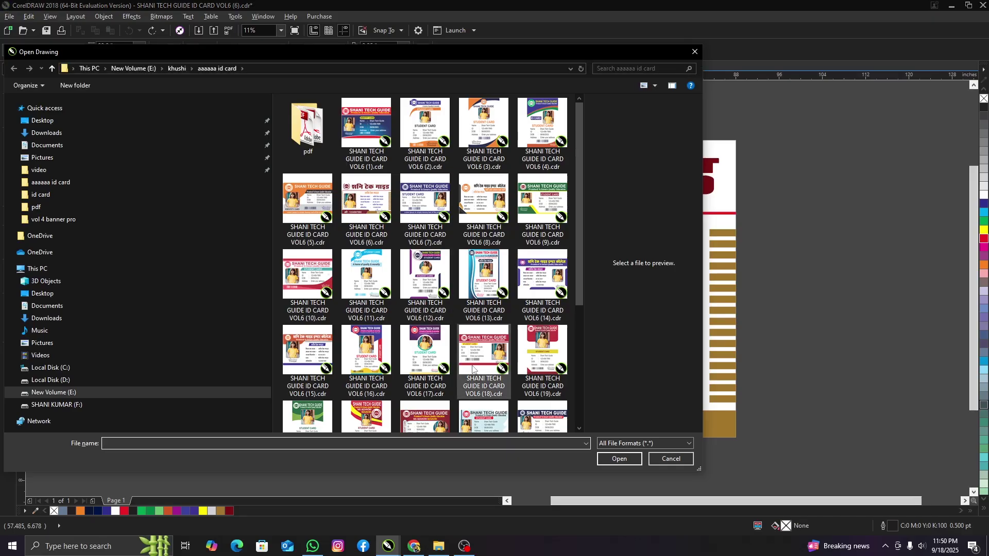
left_click(431, 340)
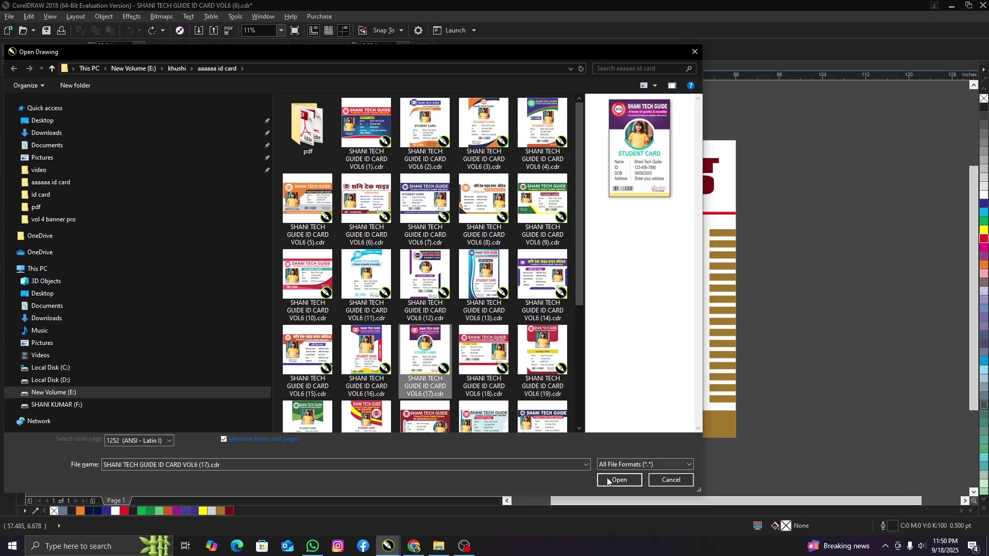
left_click(608, 481)
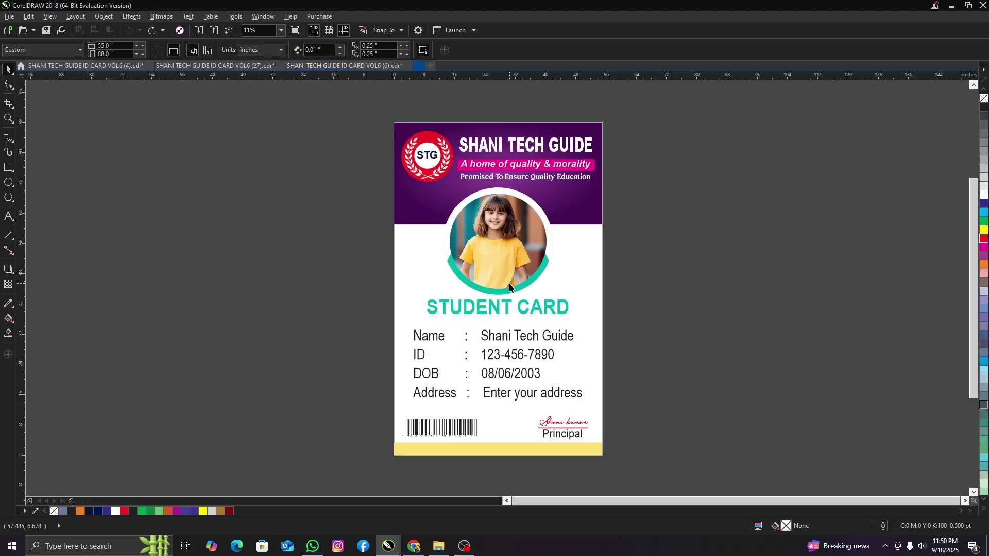
scroll(579, 214, "up", 2)
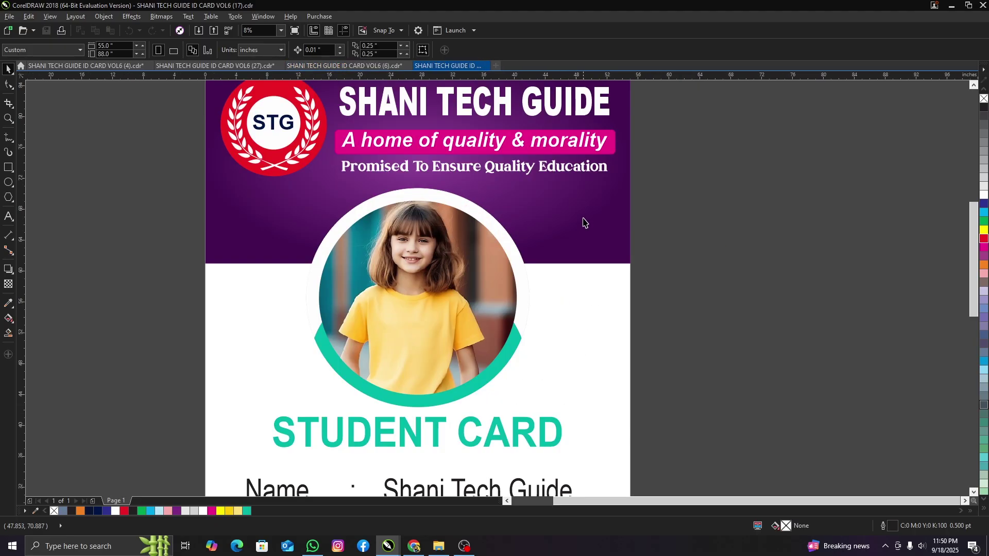
left_click(529, 283)
scroll(529, 286, "down", 2)
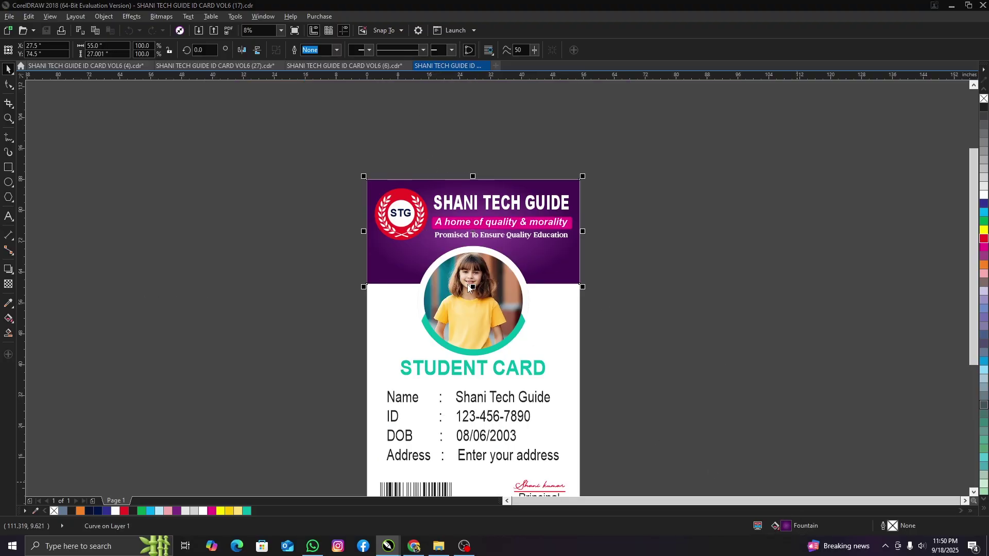
Step: In Edit Fill, set the header gradient's start node to dark blue-violet and end node to deep blue
key("F11")
left_click_drag(375, 177, 728, 133)
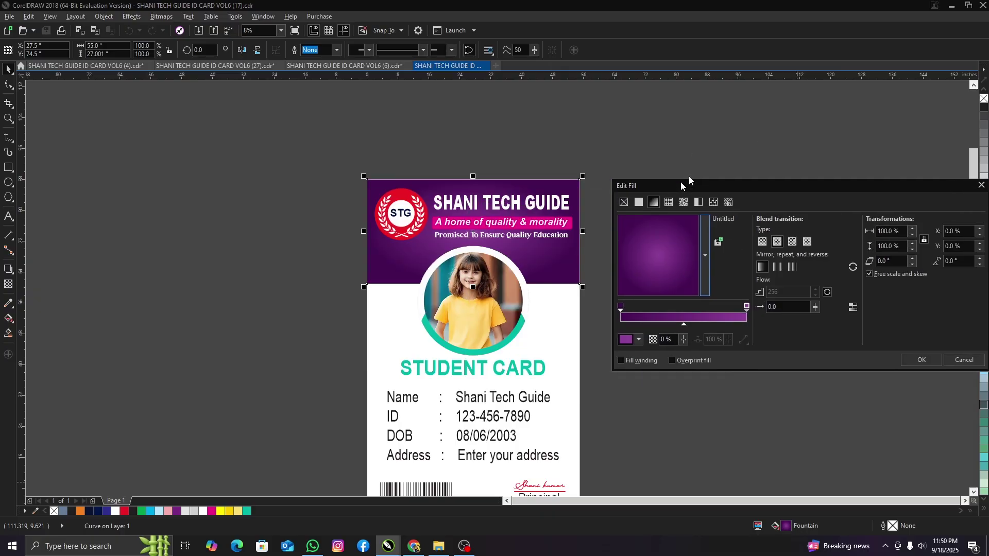
left_click(669, 254)
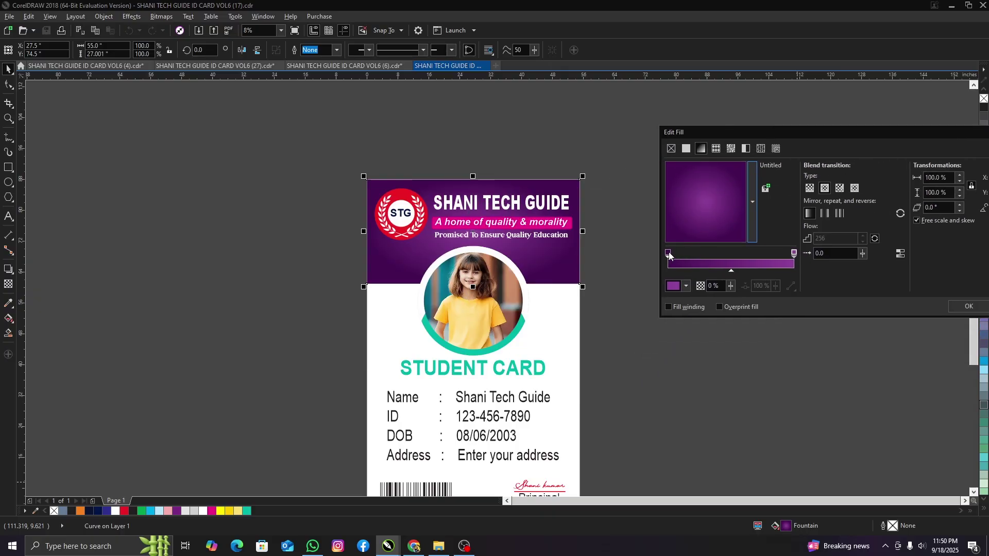
left_click(689, 288)
left_click_drag(740, 357, 742, 362)
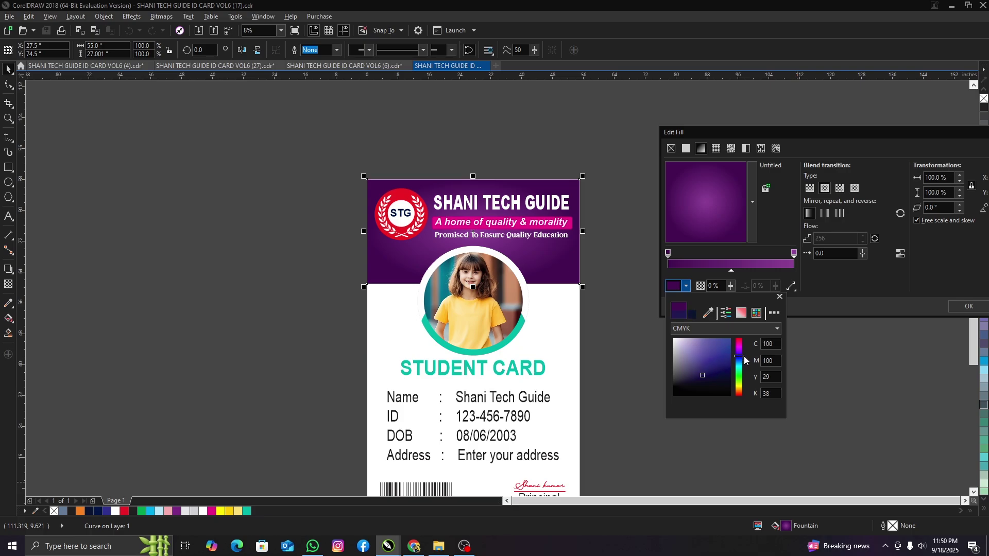
left_click(835, 278)
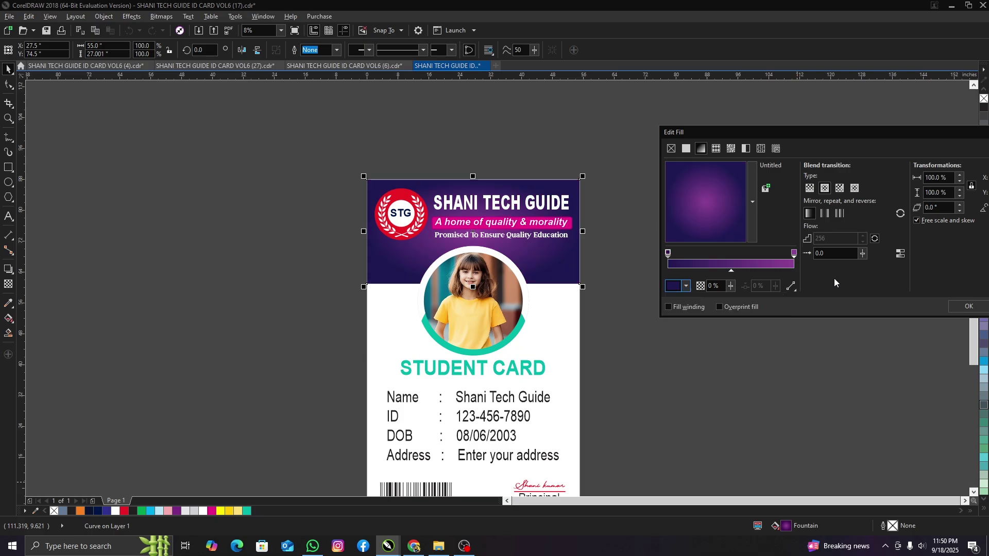
left_click(795, 253)
left_click(686, 286)
left_click_drag(739, 357, 737, 330)
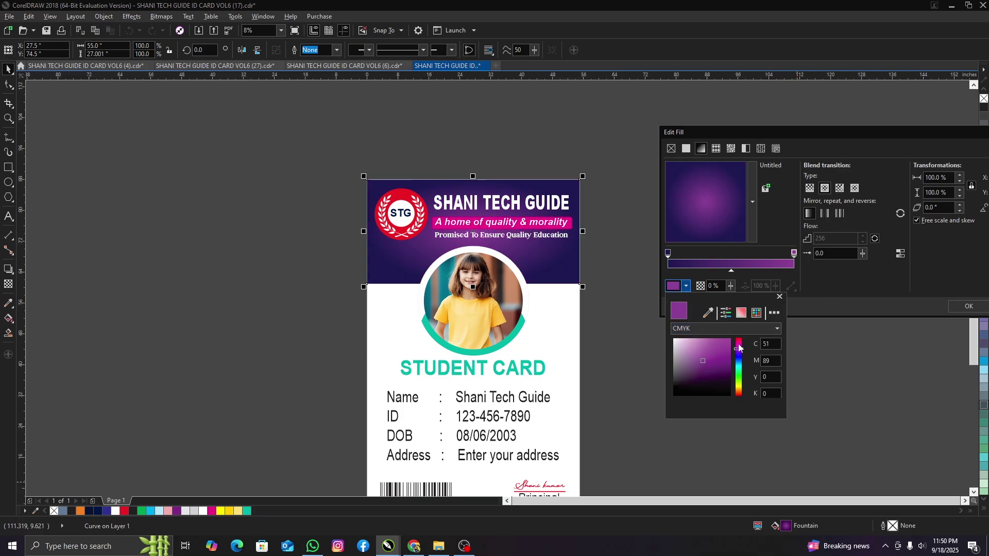
left_click_drag(718, 364, 742, 333)
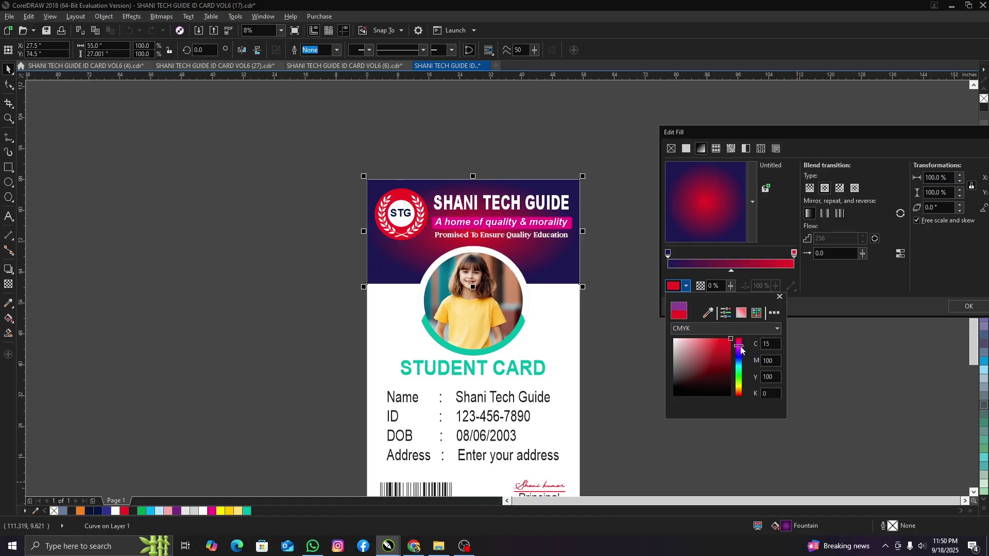
left_click_drag(742, 350, 742, 361)
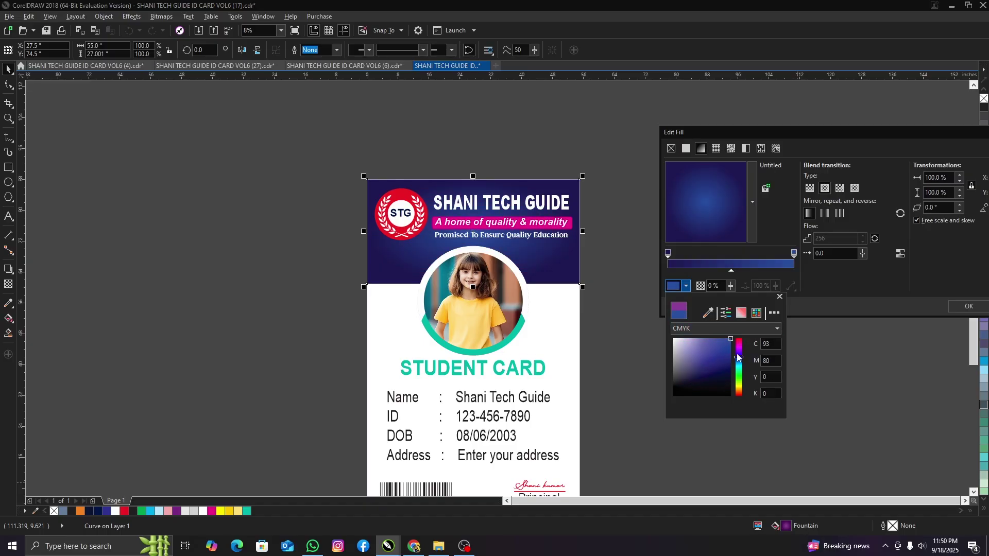
left_click(729, 347)
Step: Apply the blue gradient to the header and colour the photo ring and STUDENT CARD title red
left_click(969, 307)
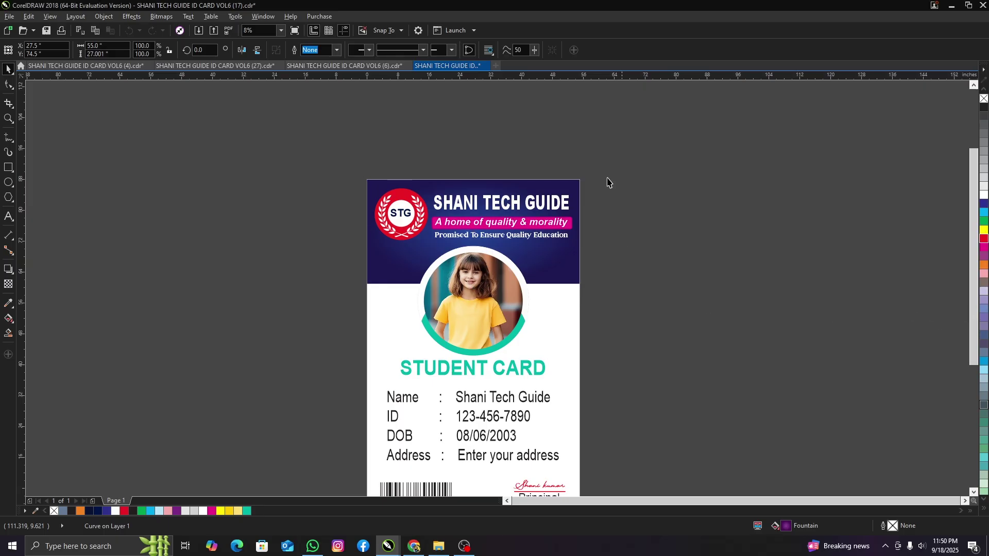
scroll(471, 387, "up", 2)
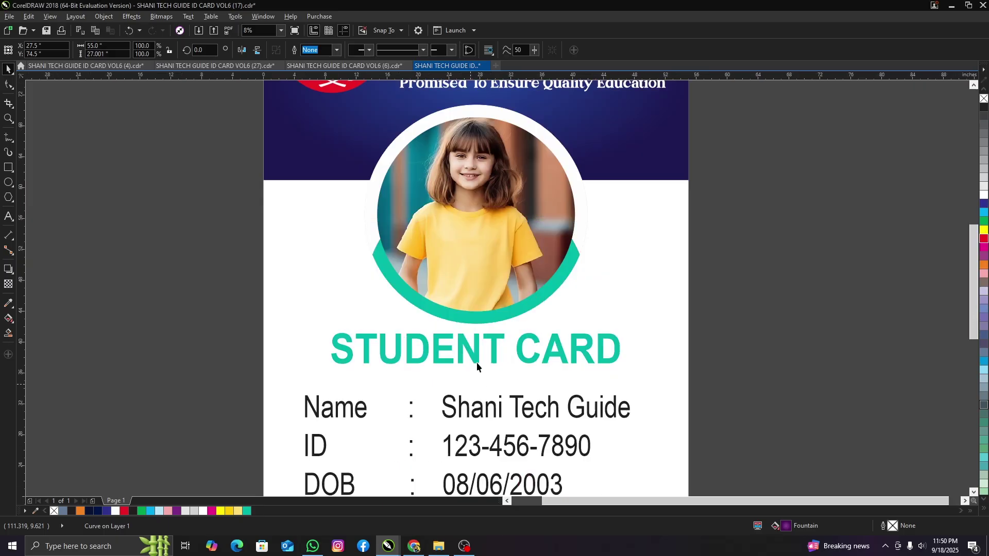
left_click(487, 319)
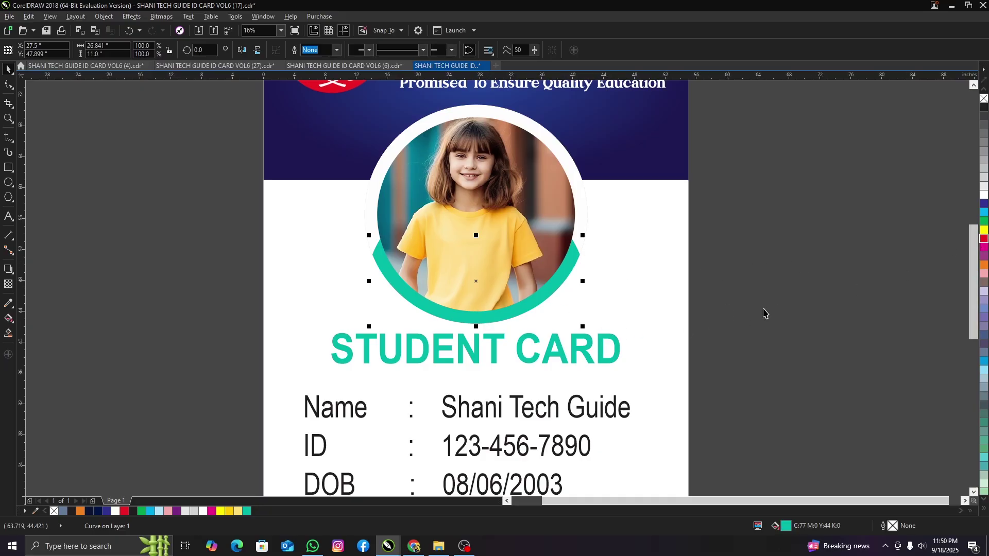
left_click(556, 351)
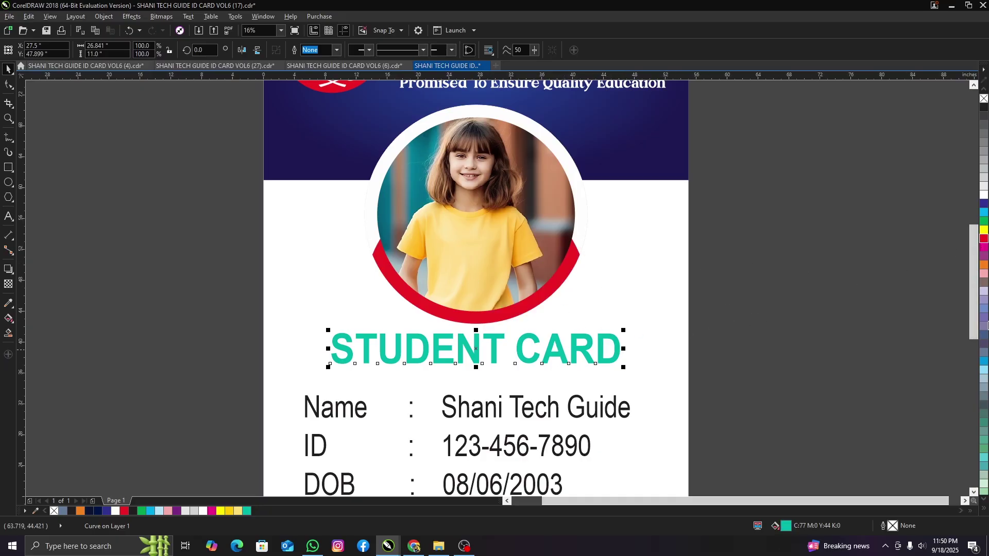
left_click(984, 239)
left_click(849, 251)
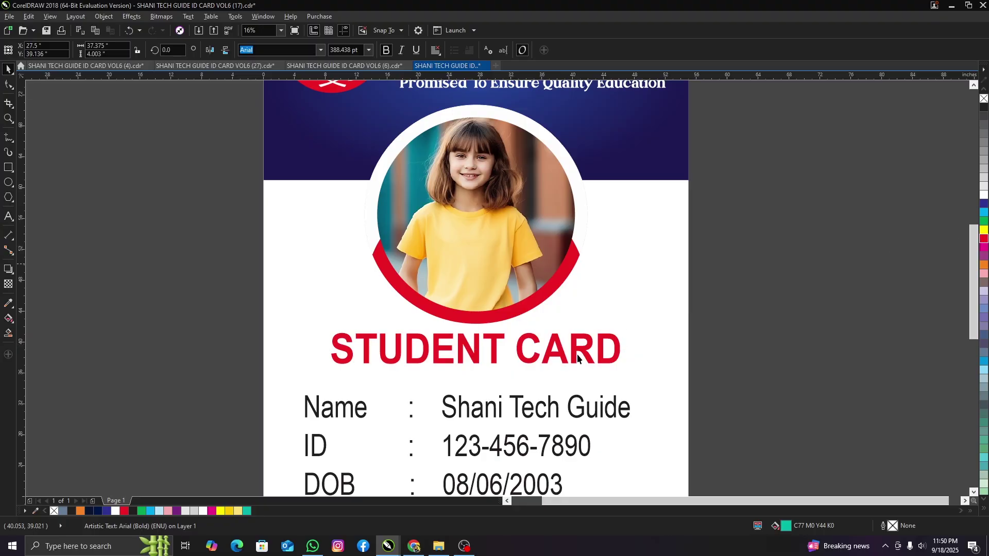
scroll(496, 375, "down", 1)
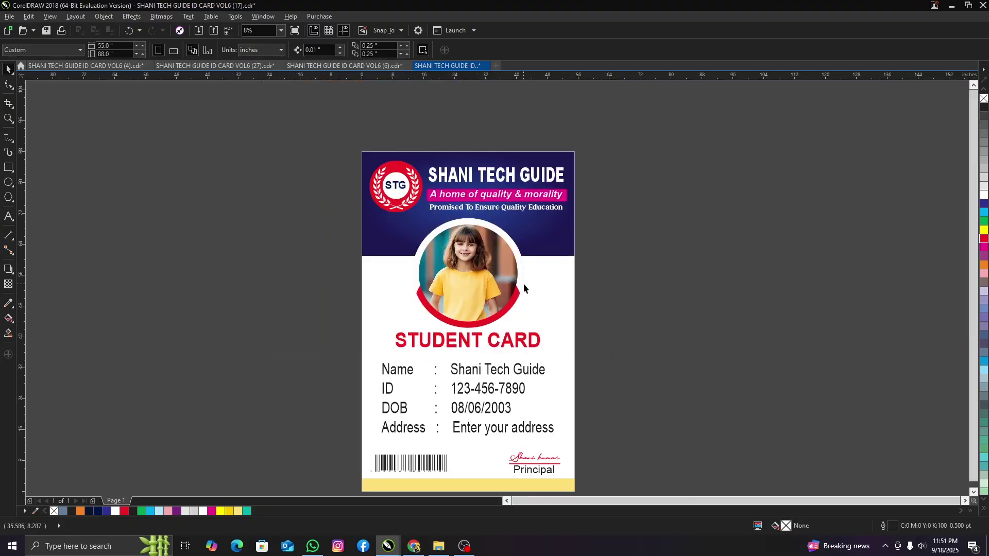
scroll(523, 283, "down", 1)
scroll(491, 366, "up", 1)
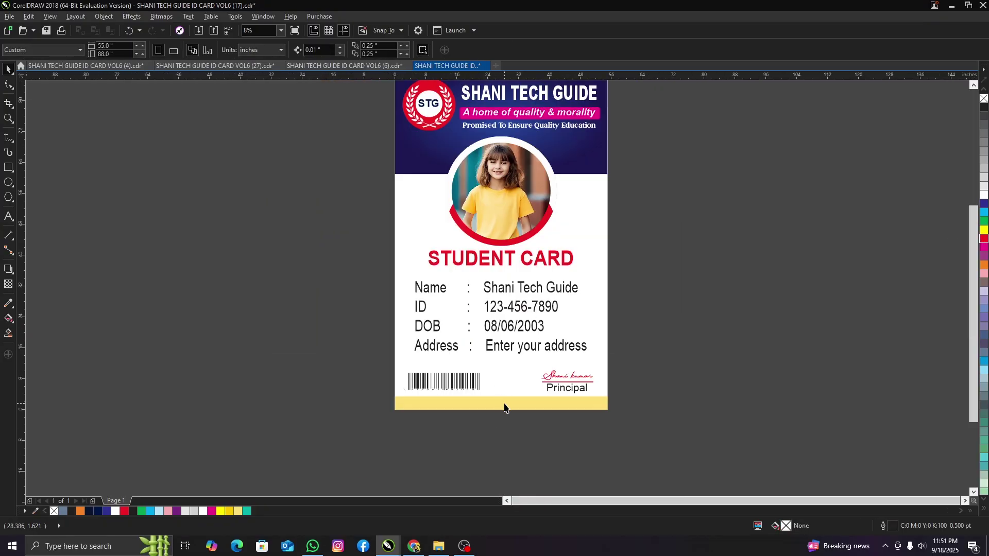
Step: Copy the header's blue gradient fill onto the yellow bottom bar
left_click(502, 403)
left_click_drag(580, 155, 516, 407)
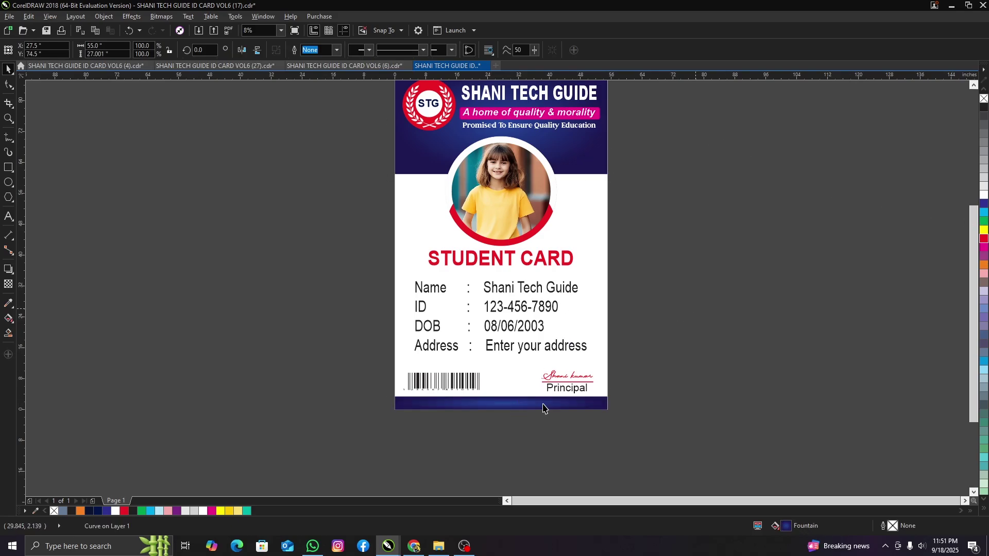
key("Escape")
scroll(443, 383, "up", 1)
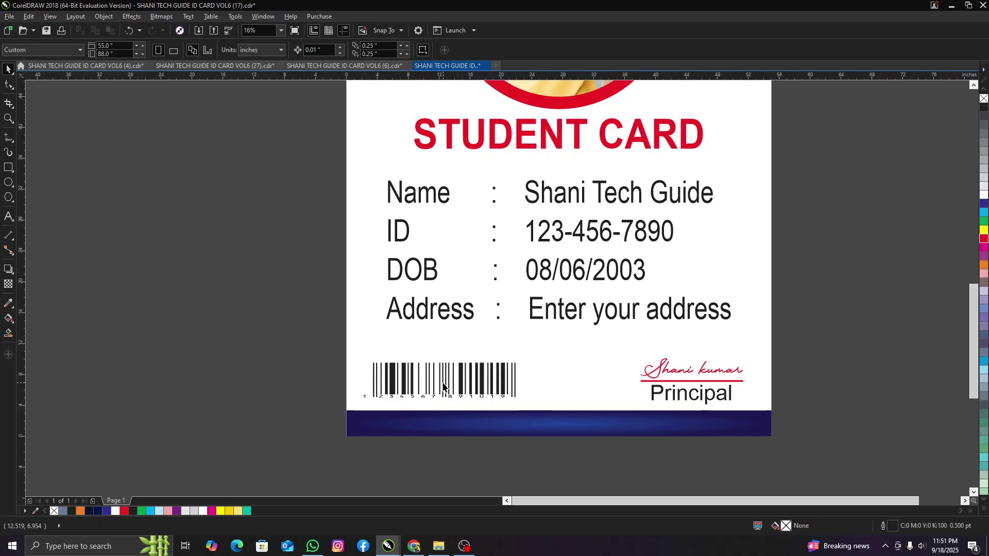
Step: Colour the barcode and the Name, ID, DOB and Address details red, and select the Principal caption
left_click(443, 372)
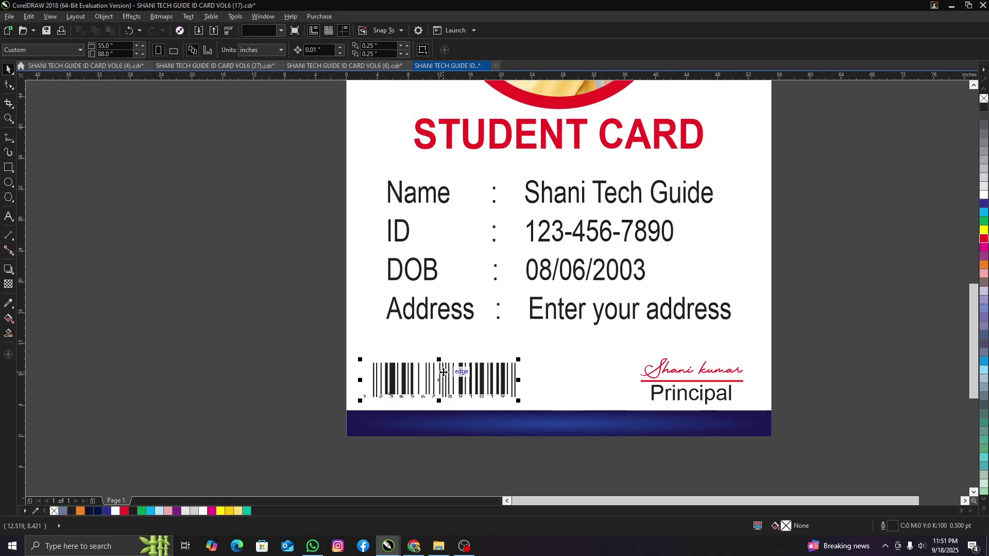
left_click(984, 238)
left_click_drag(872, 354, 337, 153)
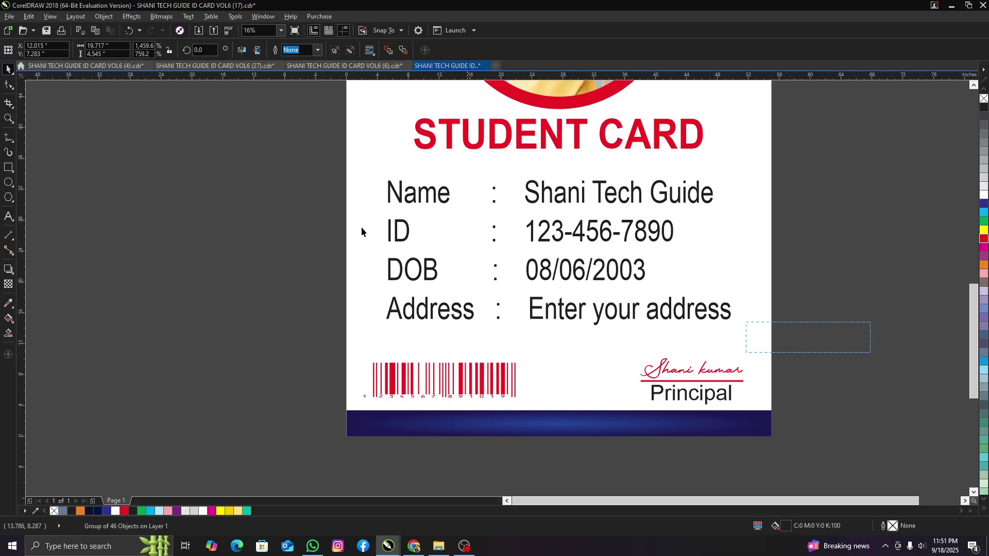
left_click(984, 239)
left_click(693, 400)
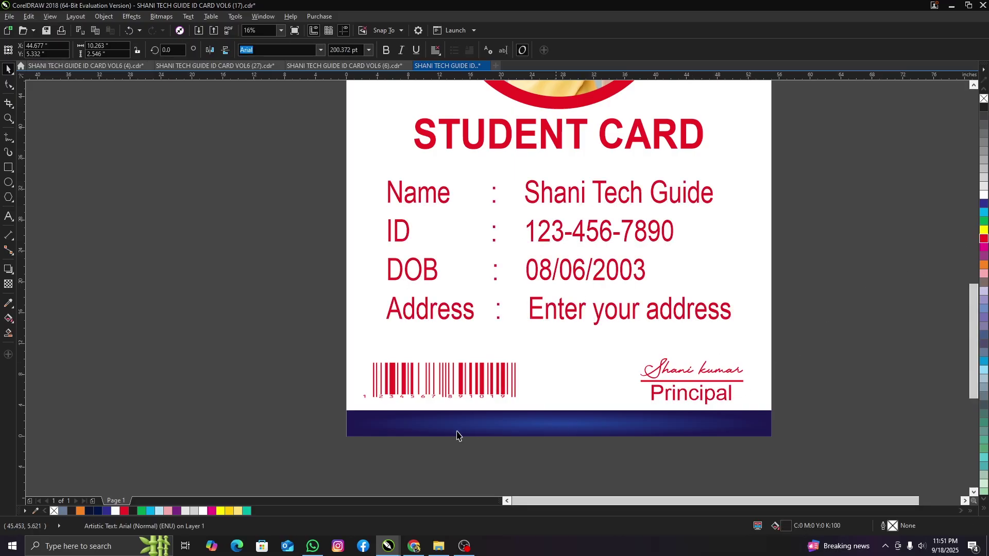
scroll(500, 437, "down", 2)
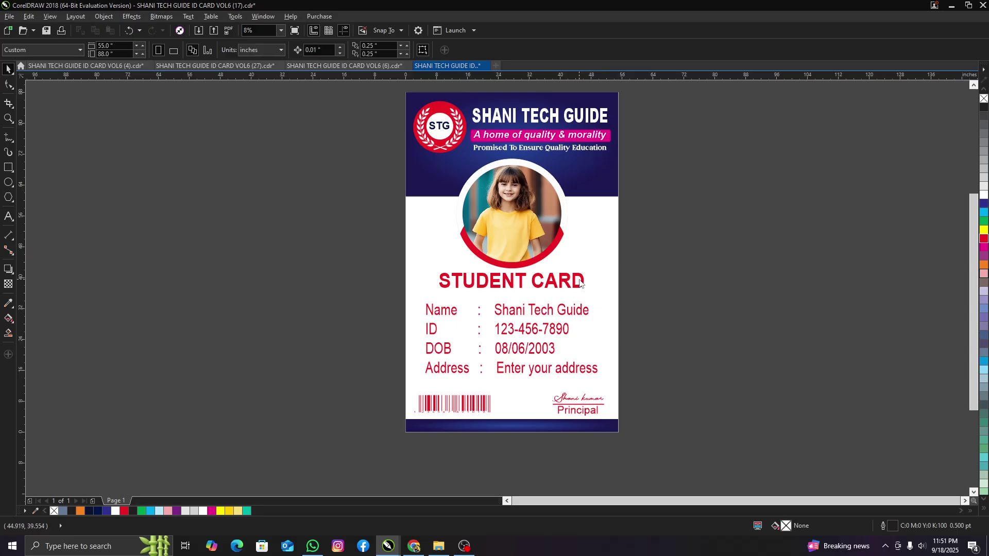
key("ctrl+o")
Step: Open SHANI TECH GUIDE ID CARD VOL6 (13).cdr from the Open Drawing dialog
scroll(503, 293, "down", 3)
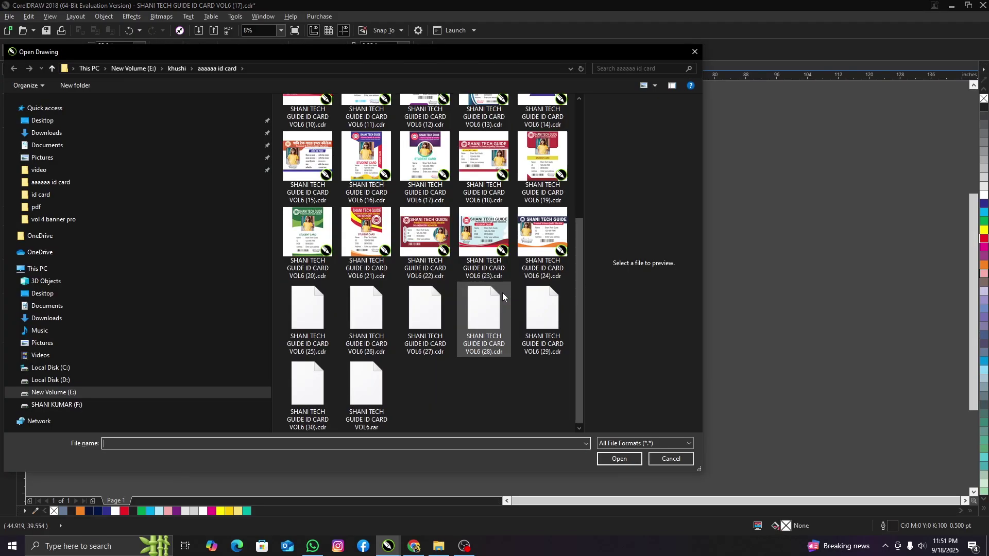
scroll(495, 288, "up", 3)
left_click(484, 278)
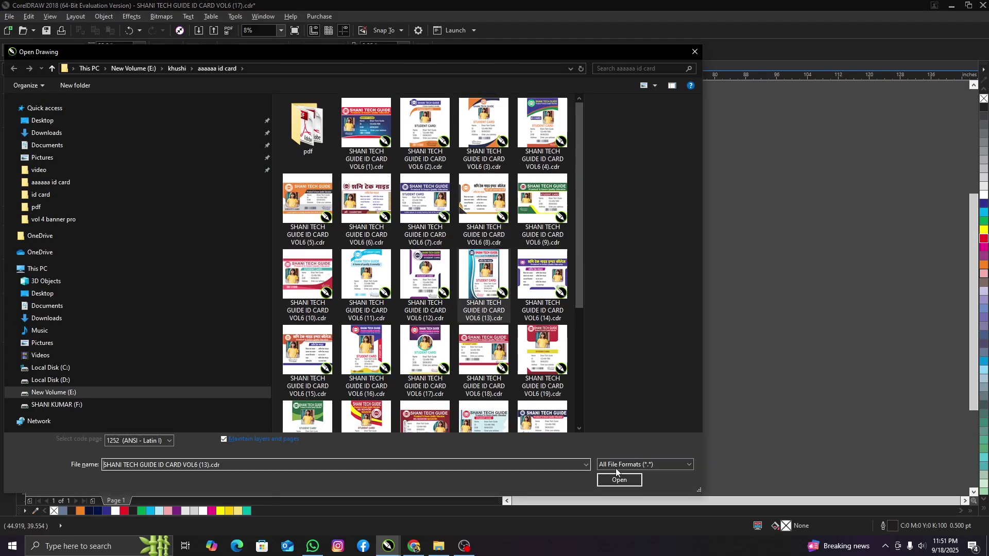
left_click(623, 480)
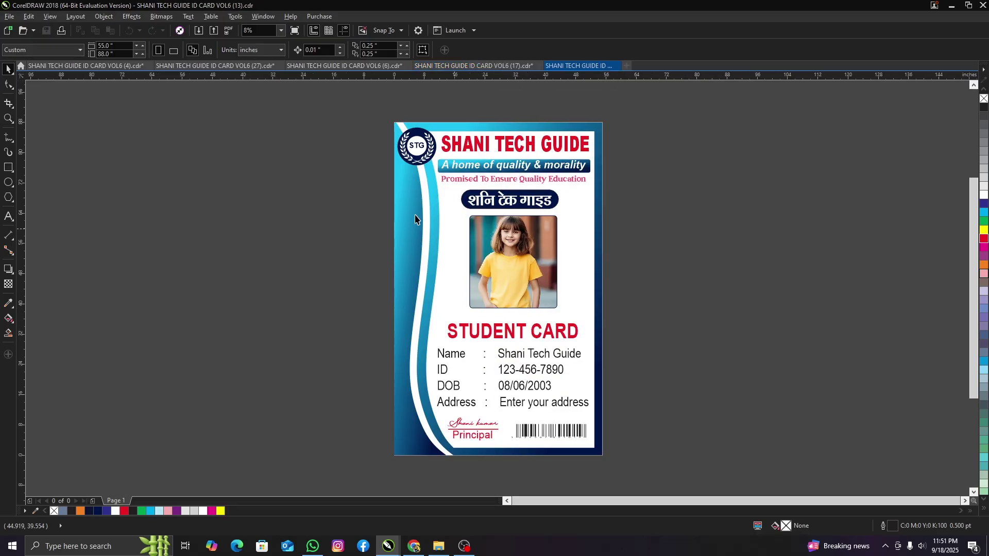
left_click(411, 214)
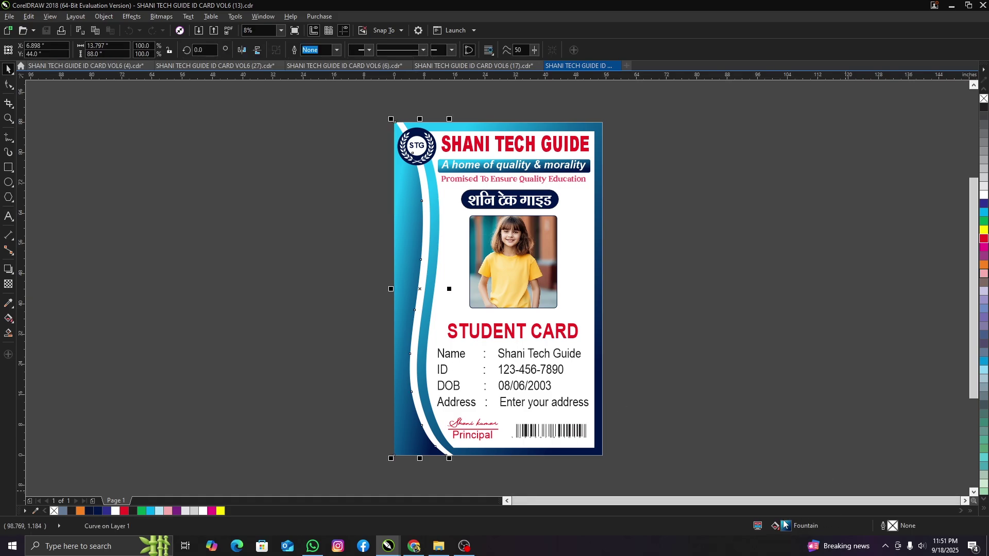
key("F11")
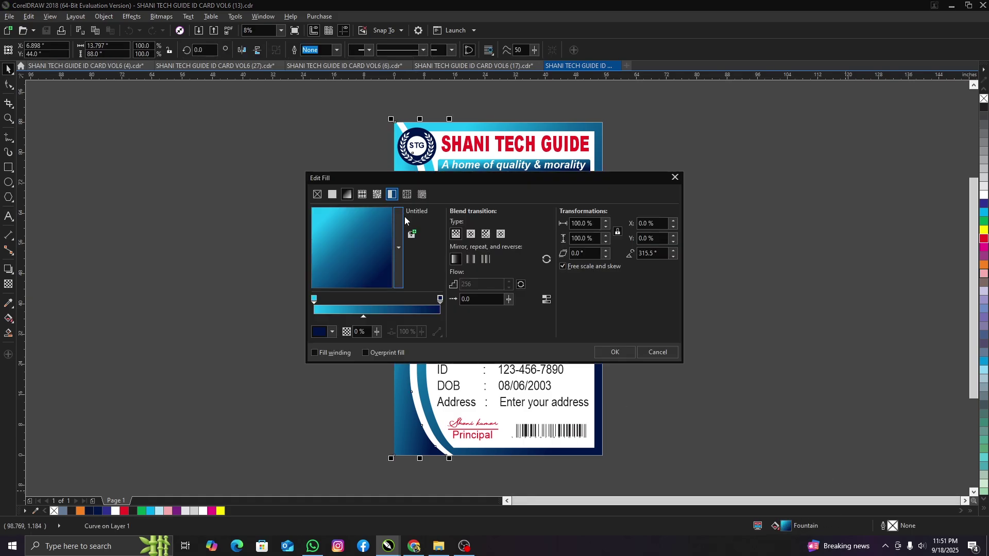
left_click(675, 178)
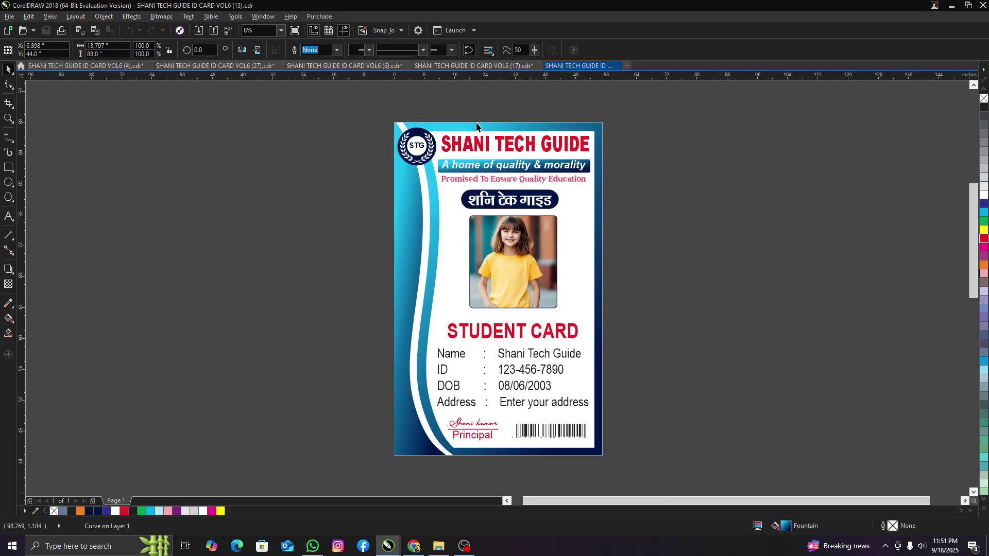
scroll(493, 156, "up", 2)
left_click(497, 167)
double_click(498, 167)
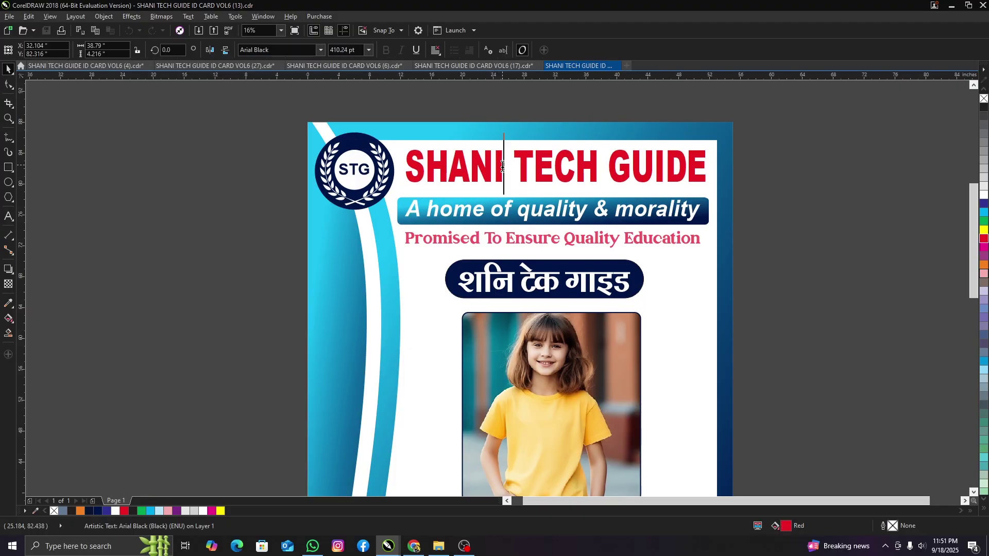
type("dsfrd")
key("ctrl+z")
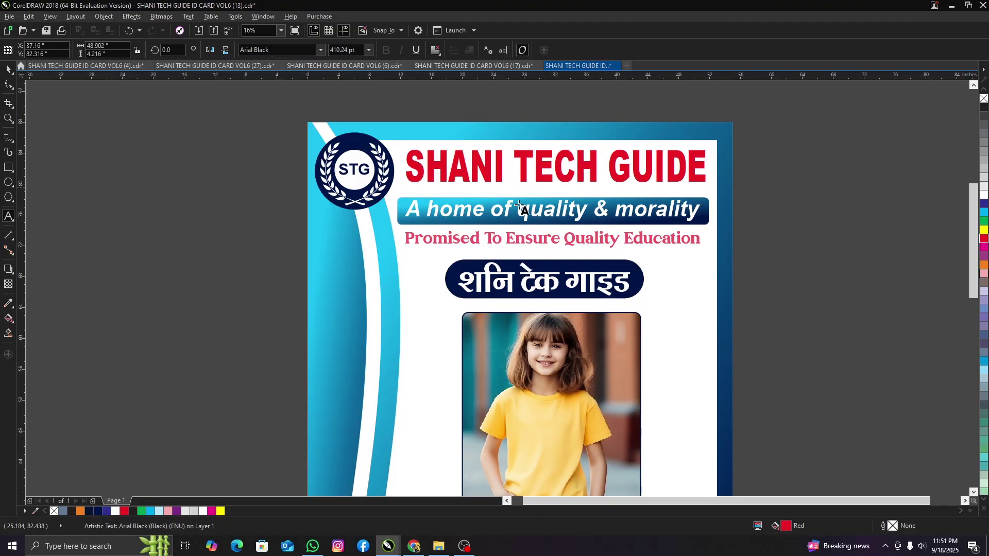
double_click(527, 211)
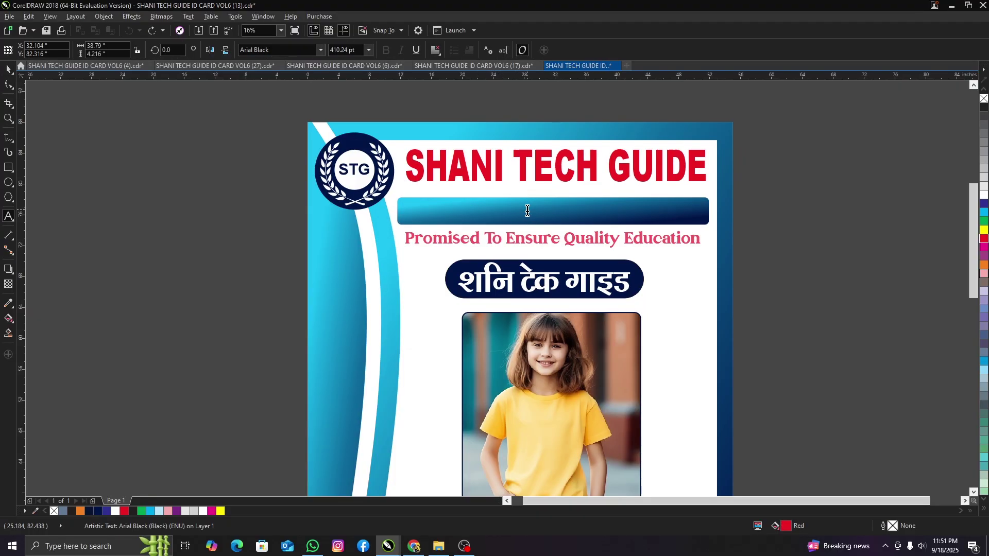
type("dsfr")
key("BackSpace")
key("BackSpace")
key("BackSpace")
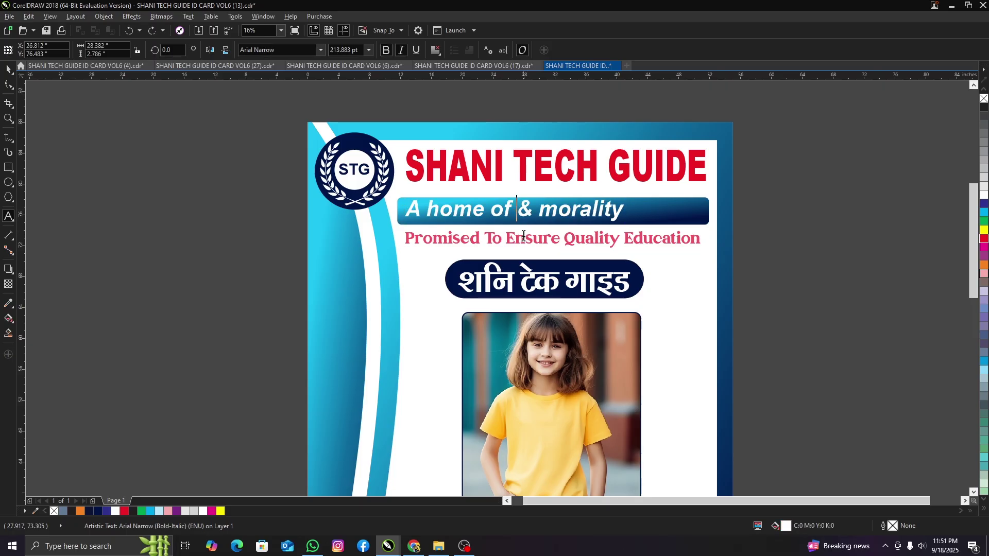
key("ctrl+z")
key("ctrl+z")
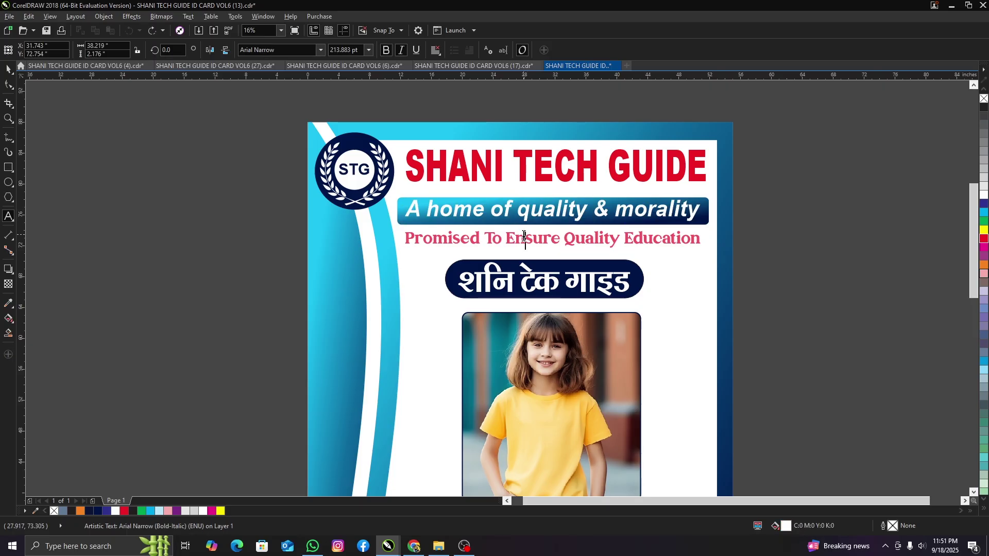
left_click(525, 237)
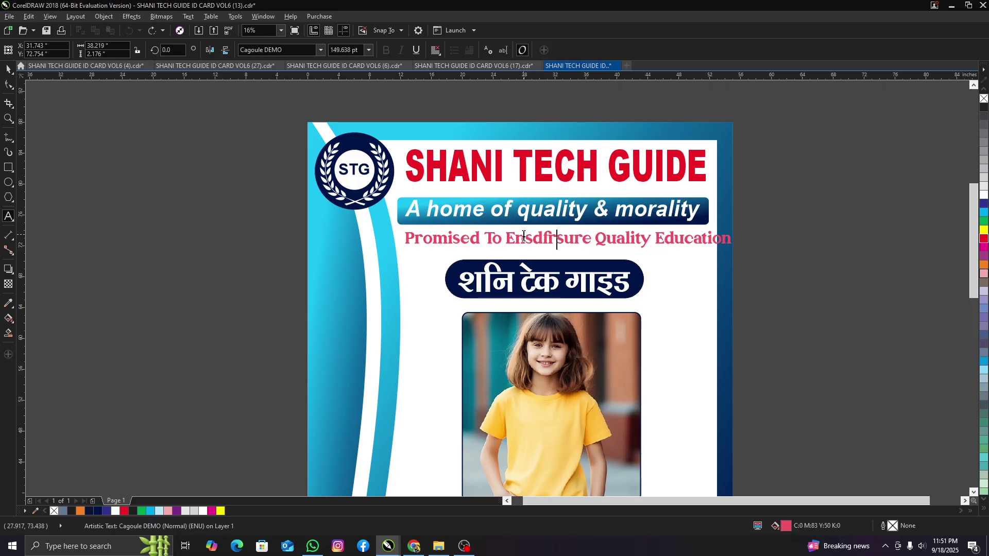
left_click(521, 278)
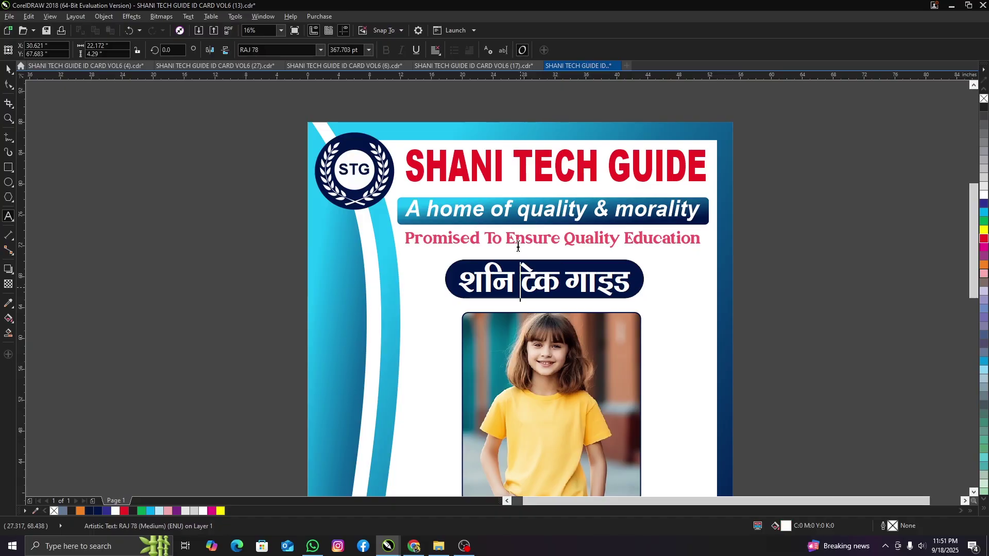
key("ctrl+z")
key("ctrl+z")
key("ctrl+z")
key("ctrl+z")
scroll(519, 246, "down", 1)
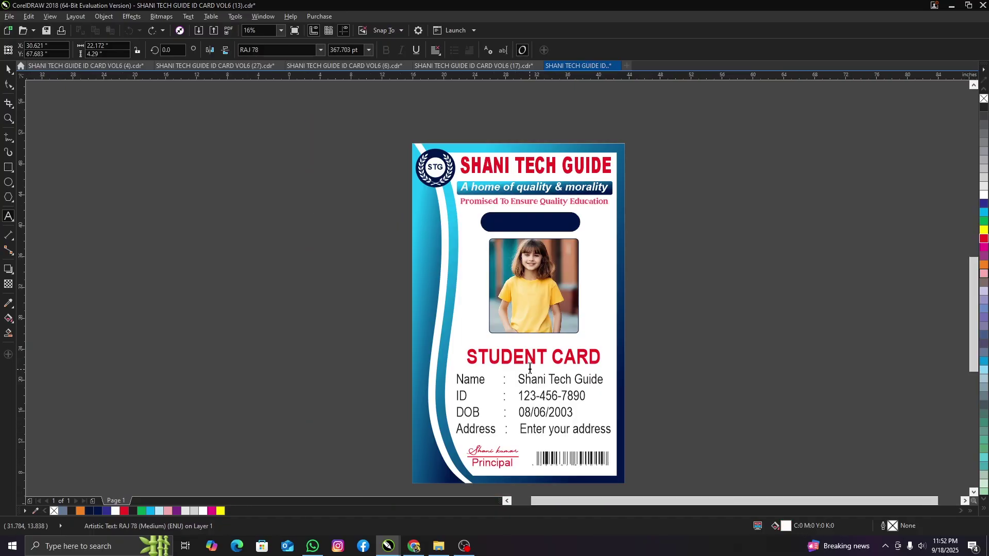
scroll(535, 429, "up", 2)
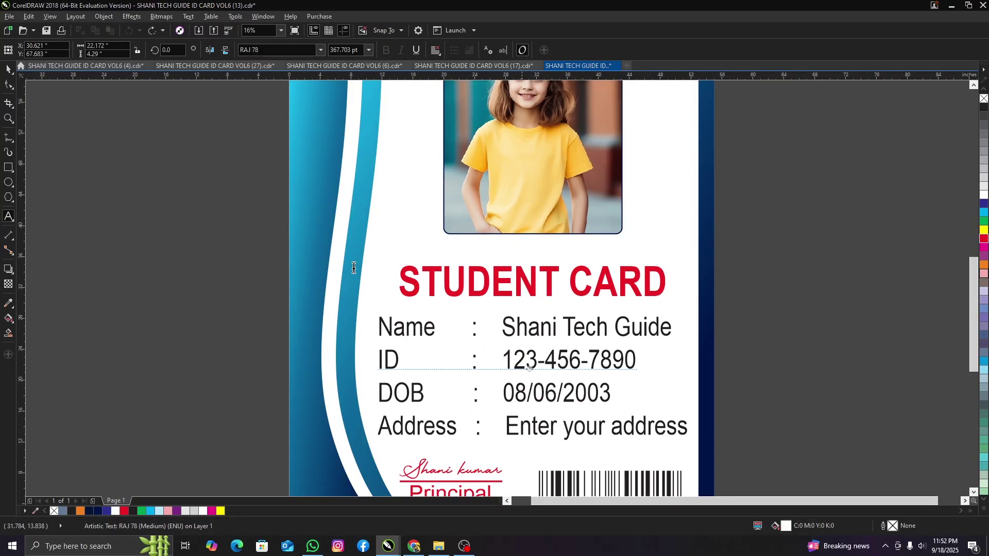
left_click(495, 284)
type("cfg")
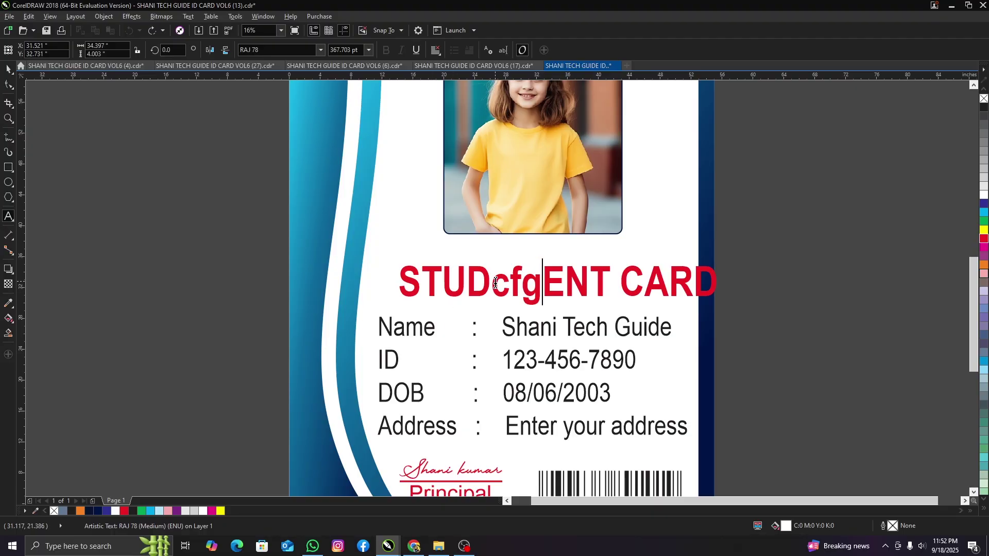
key("BackSpace")
key("BackSpace")
key("ctrl+z")
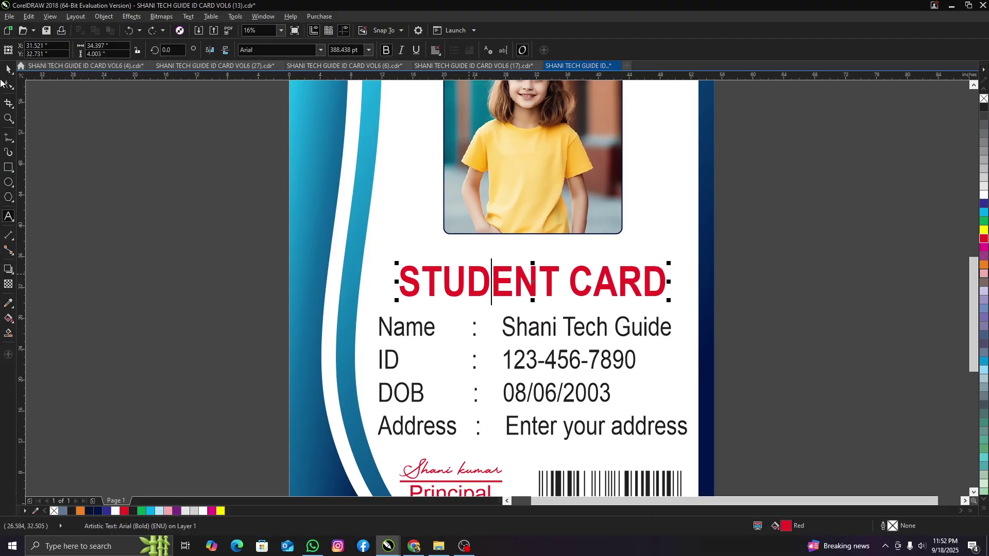
key("Escape")
Step: Set the student photo's outline width to 24 pt
scroll(442, 380, "down", 2)
left_click(472, 272)
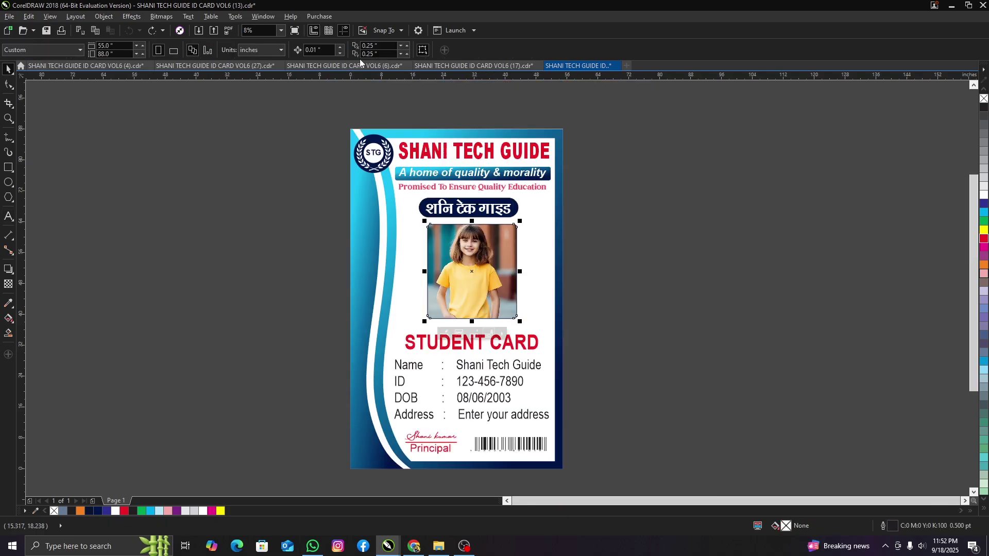
left_click(502, 54)
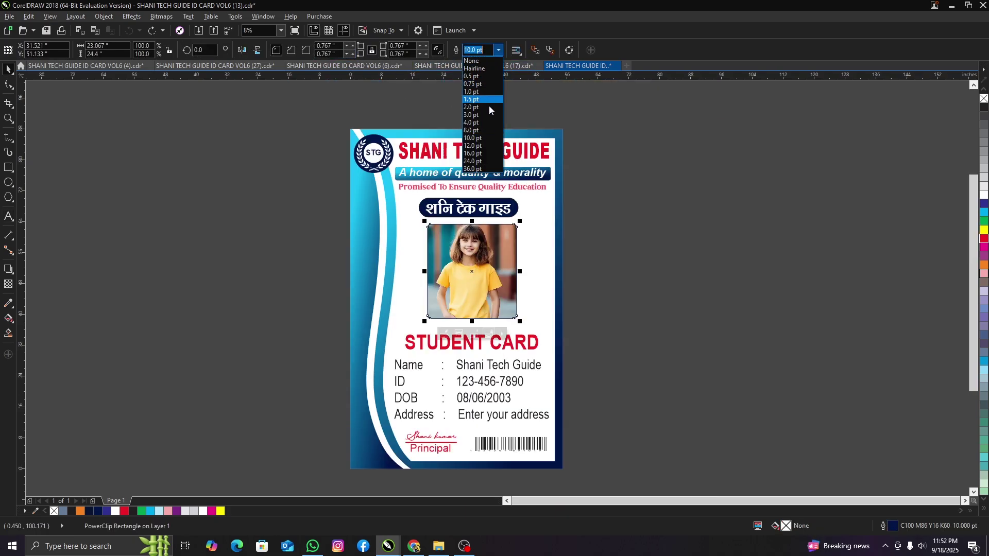
left_click(482, 101)
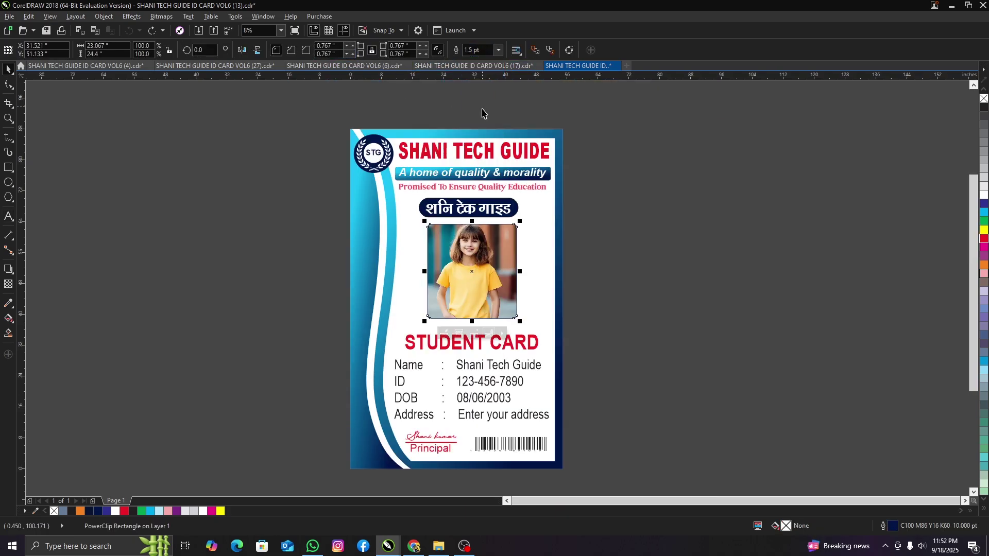
left_click(498, 50)
left_click(483, 161)
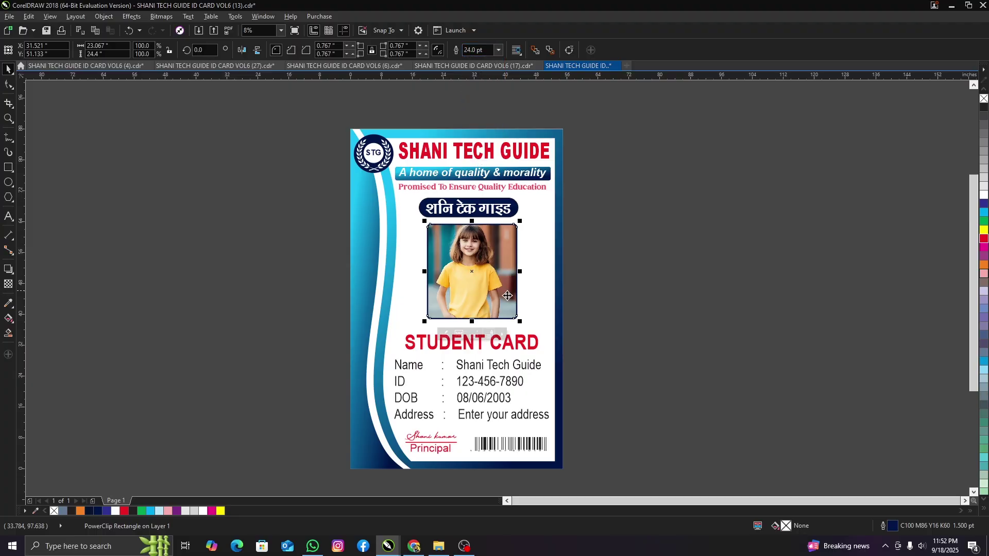
scroll(498, 292, "up", 1)
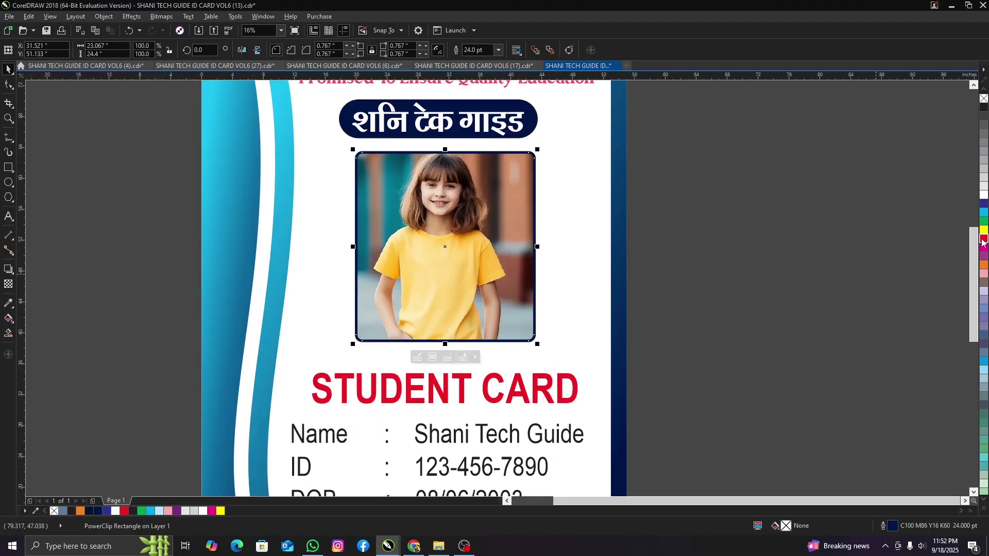
Step: Colour the STUDENT CARD heading navy and deselect it
left_click(460, 381)
left_click(98, 511)
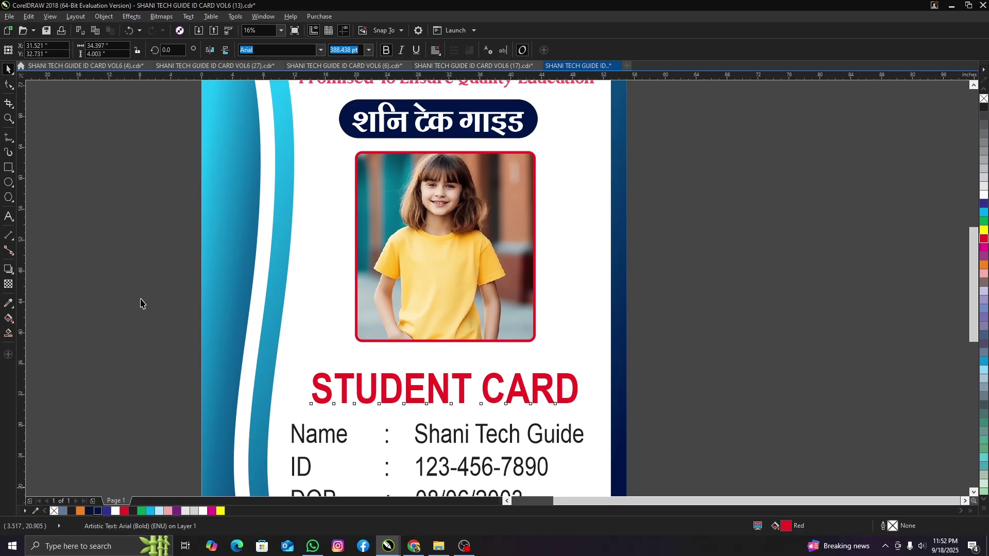
left_click(141, 303)
scroll(466, 248, "down", 1)
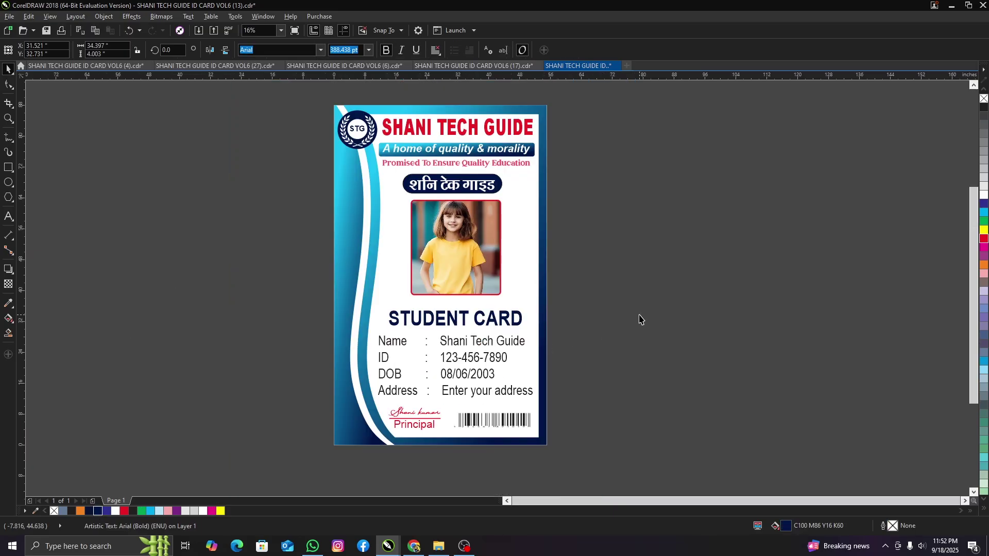
left_click(572, 364)
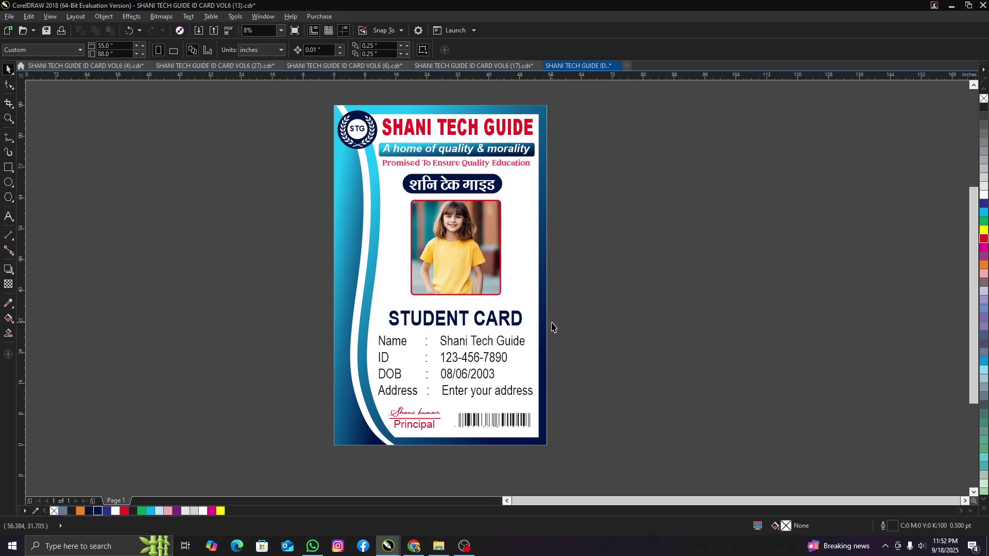
Step: Open SHANI TECH GUIDE ID CARD VOL6 (28).cdr, the landscape identity card
key("ctrl+o")
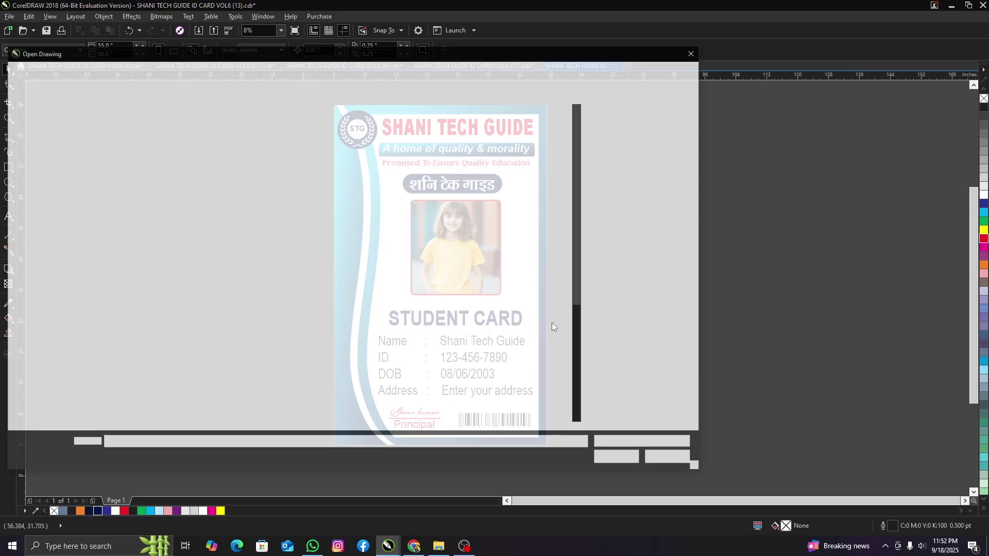
scroll(503, 308, "down", 3)
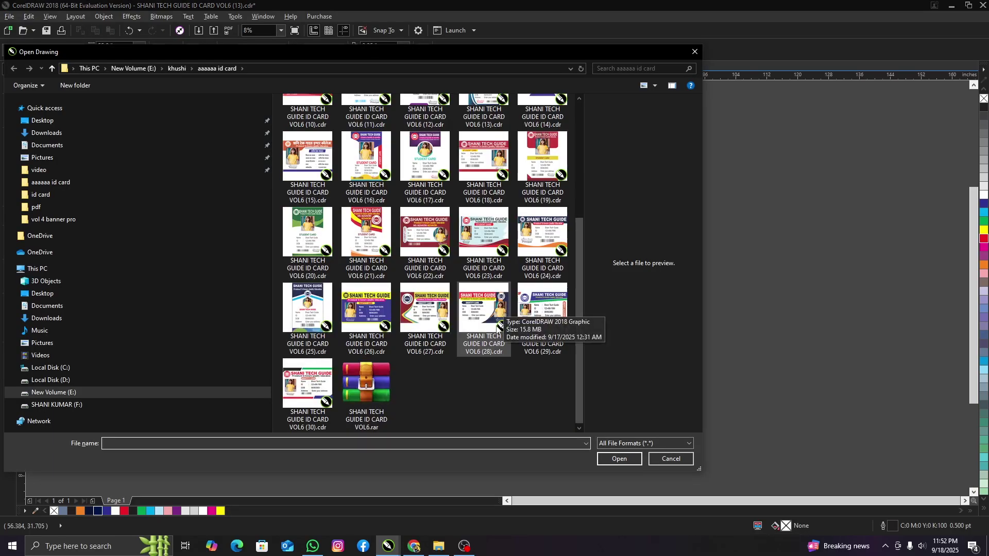
left_click(503, 308)
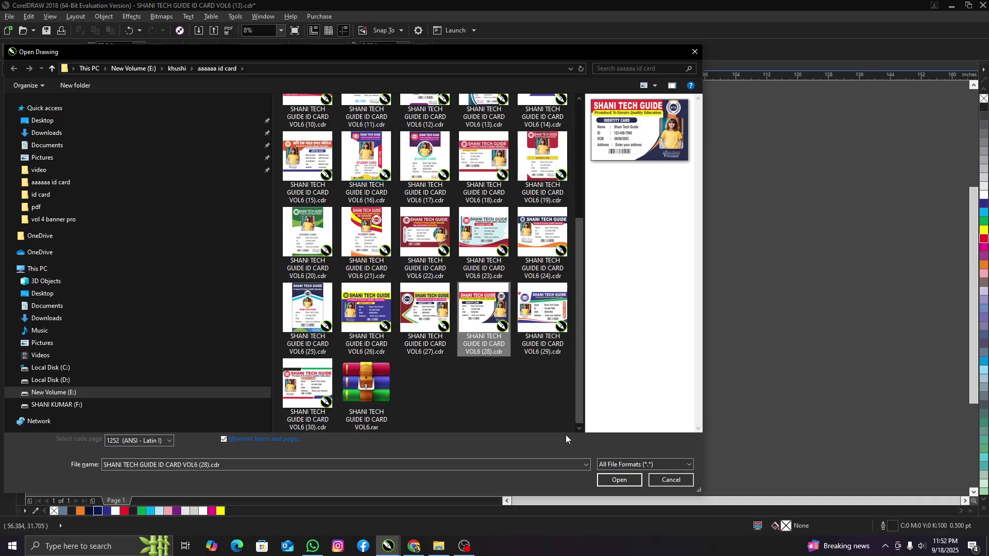
left_click(623, 482)
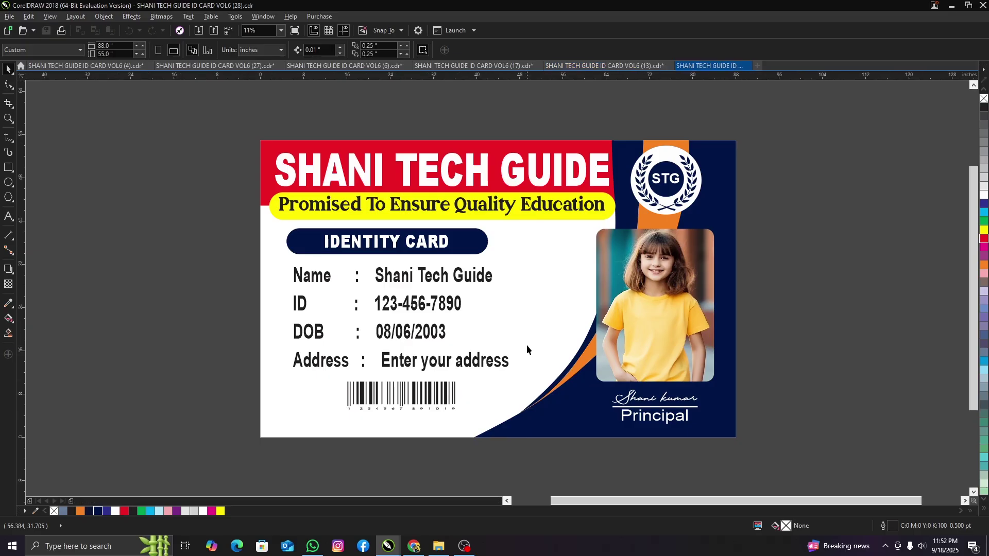
scroll(431, 162, "up", 2)
left_click(430, 162)
double_click(431, 163)
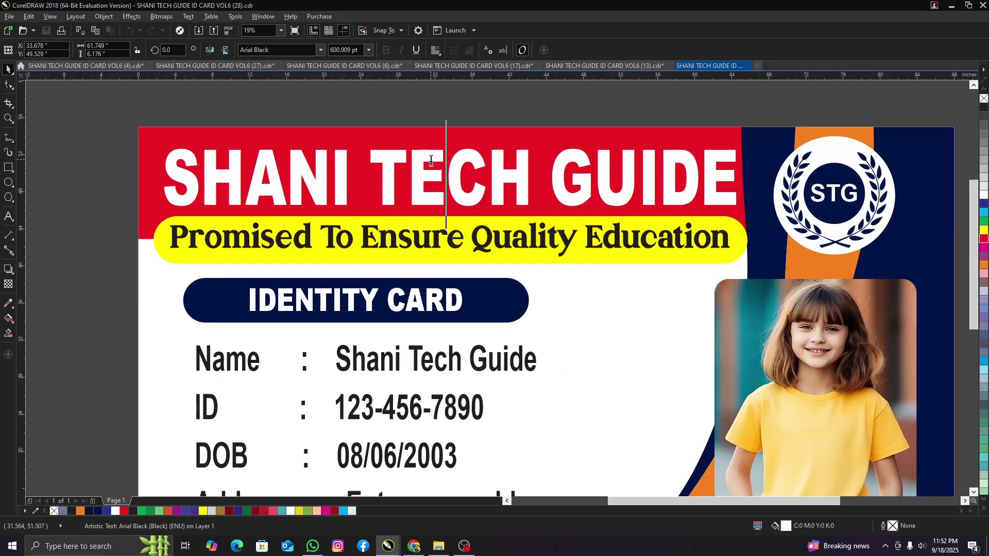
type("dfr")
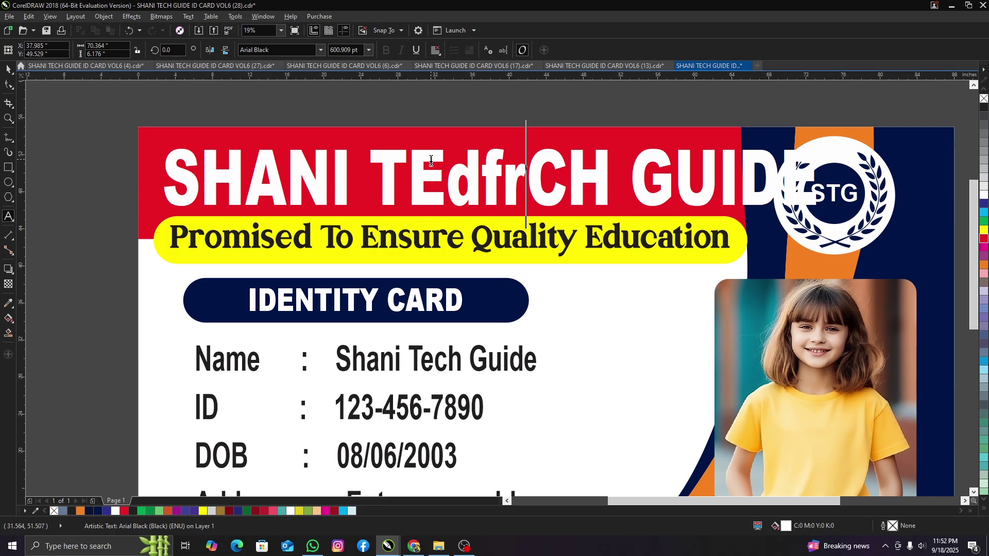
key("ctrl+z")
left_click(437, 243)
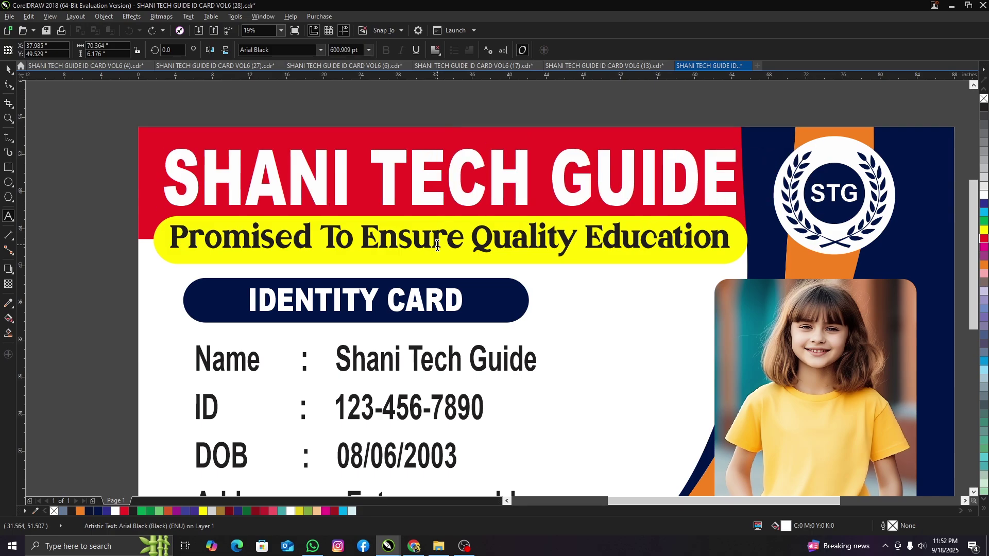
type("dsfr")
key("ctrl+z")
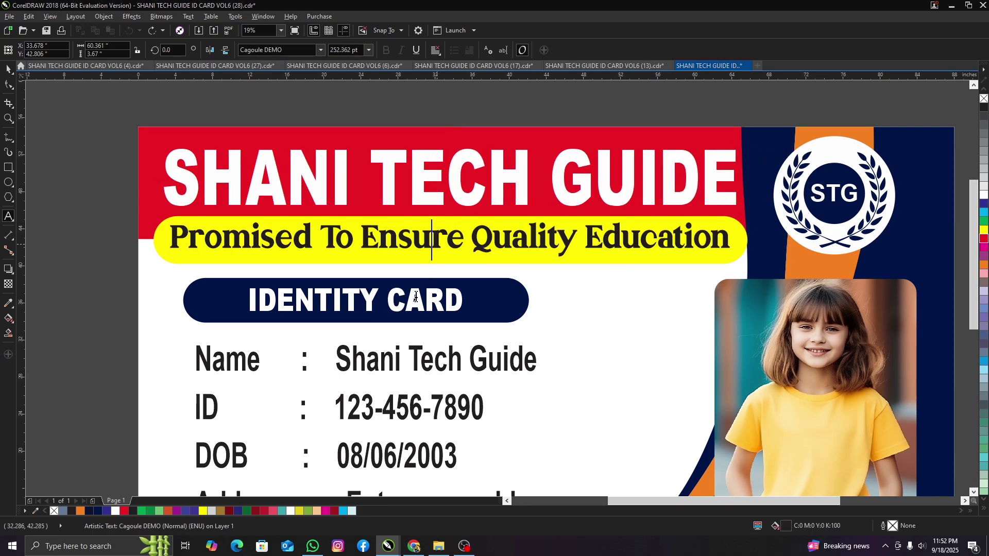
key("Escape")
left_click(402, 307)
type("ds")
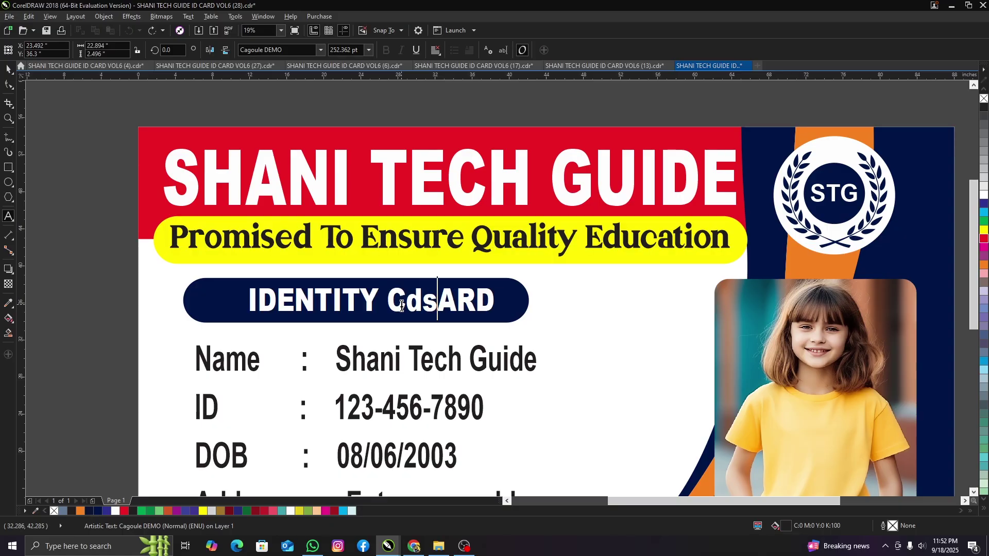
type("f")
key("ctrl+z")
left_click(390, 368)
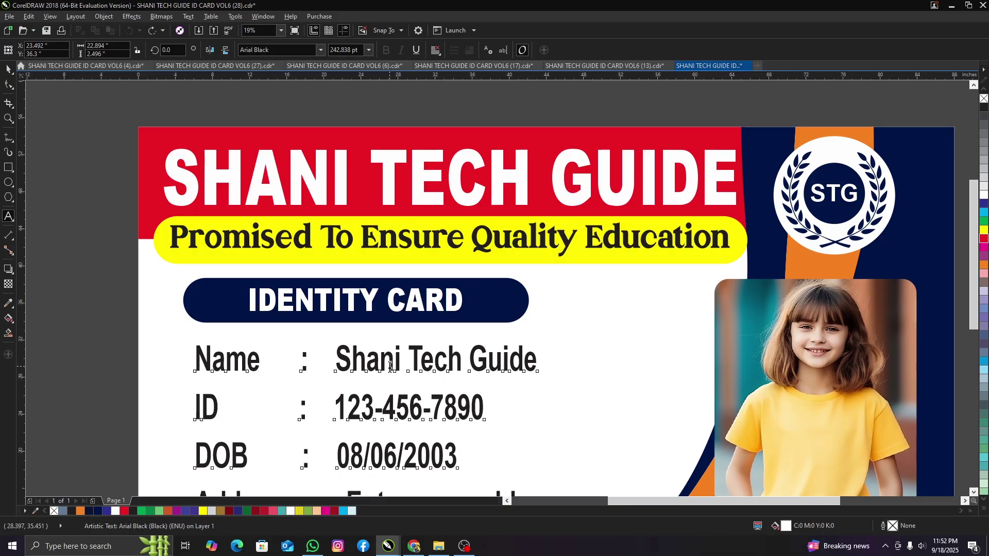
type("dsfr")
key("ctrl+z")
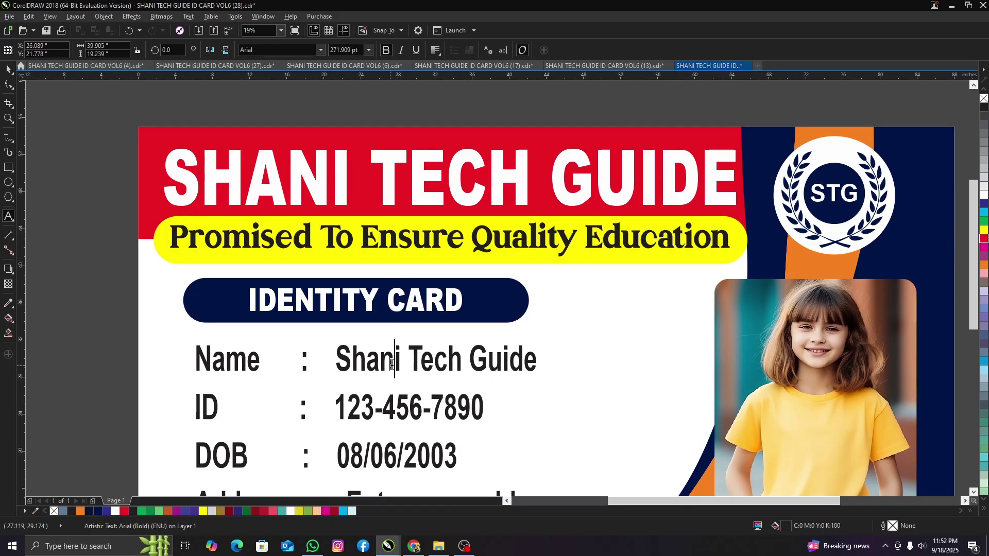
key("ctrl+z")
key("ctrl+z")
key("ctrl+z")
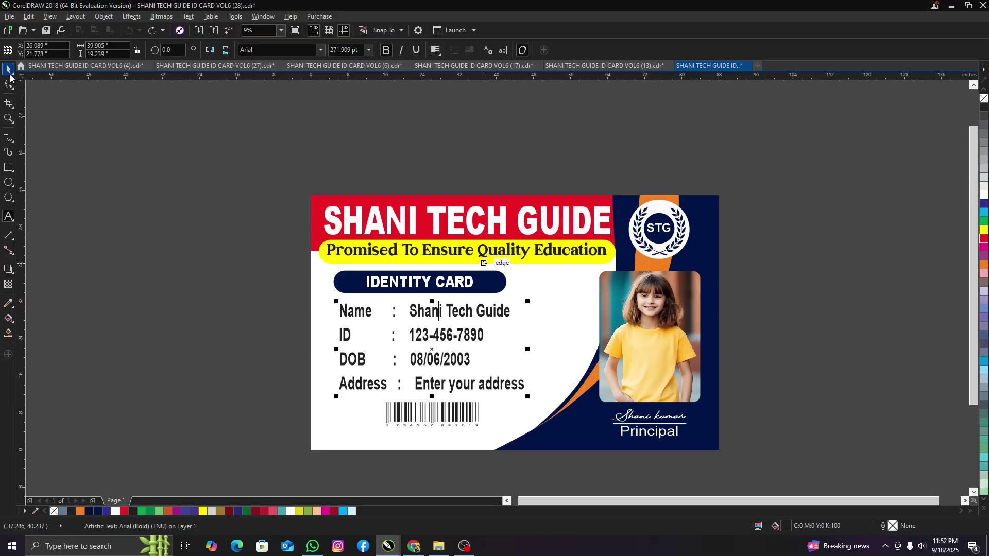
left_click(9, 84)
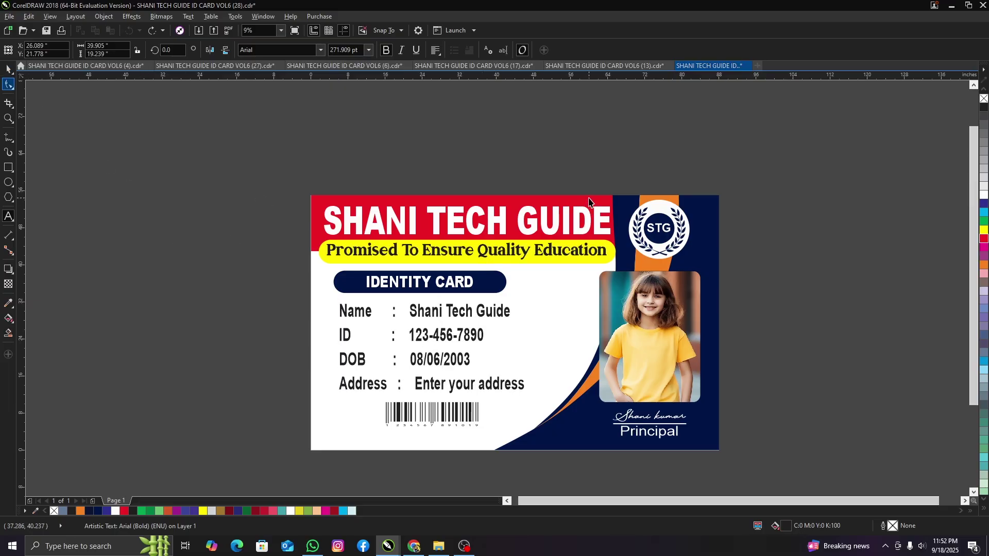
left_click(589, 201)
key("space")
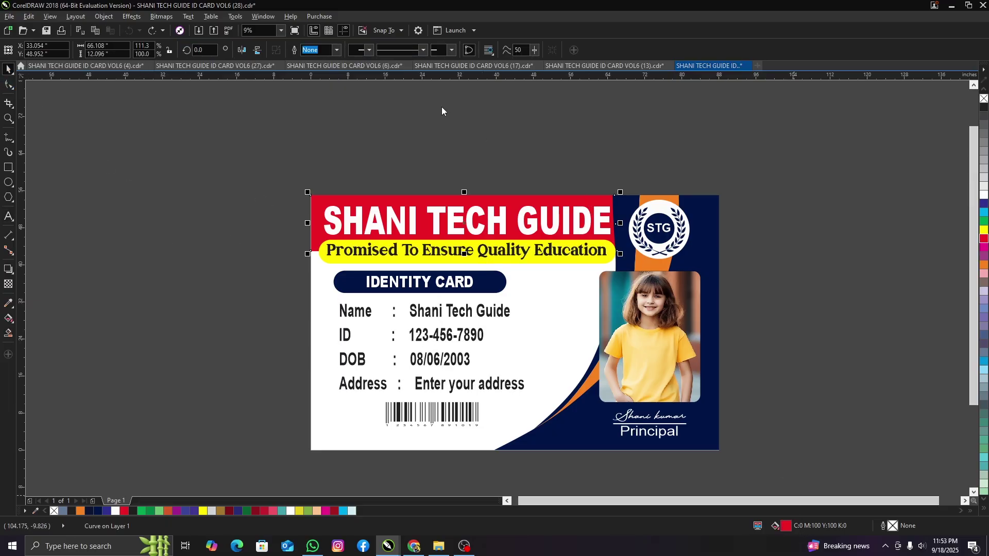
Step: Make the header fill a radial fountain gradient starting with a darker red
key("shift+F11")
left_click_drag(431, 169, 789, 162)
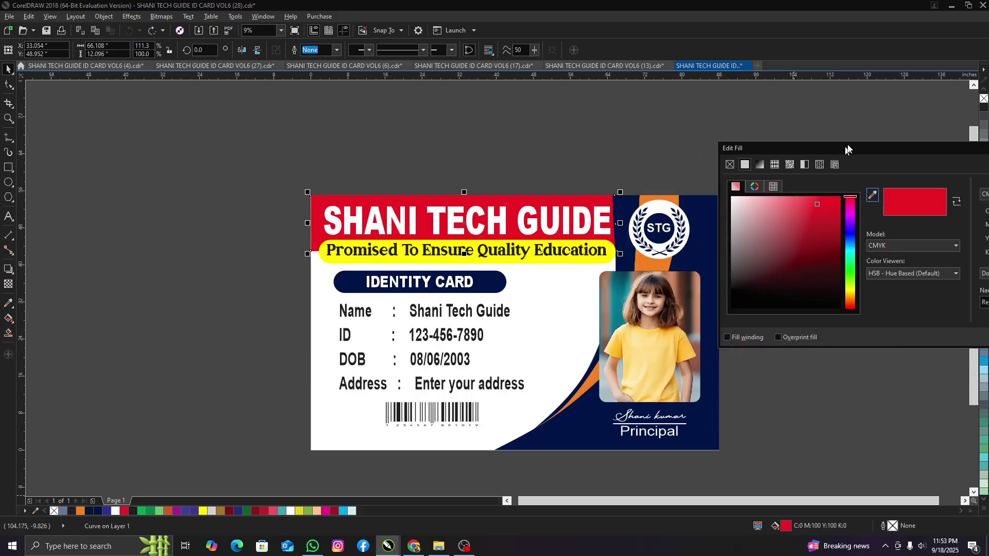
left_click(772, 159)
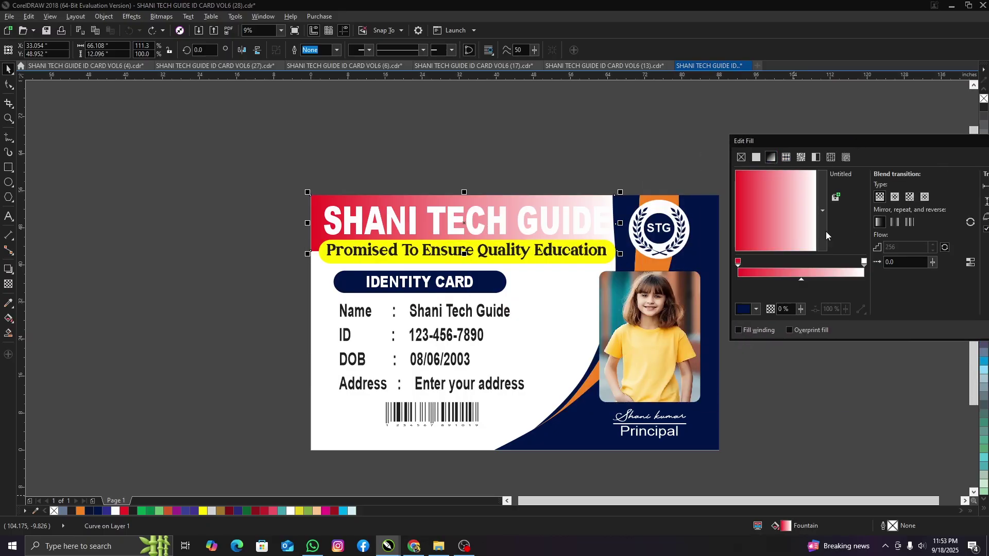
left_click(895, 197)
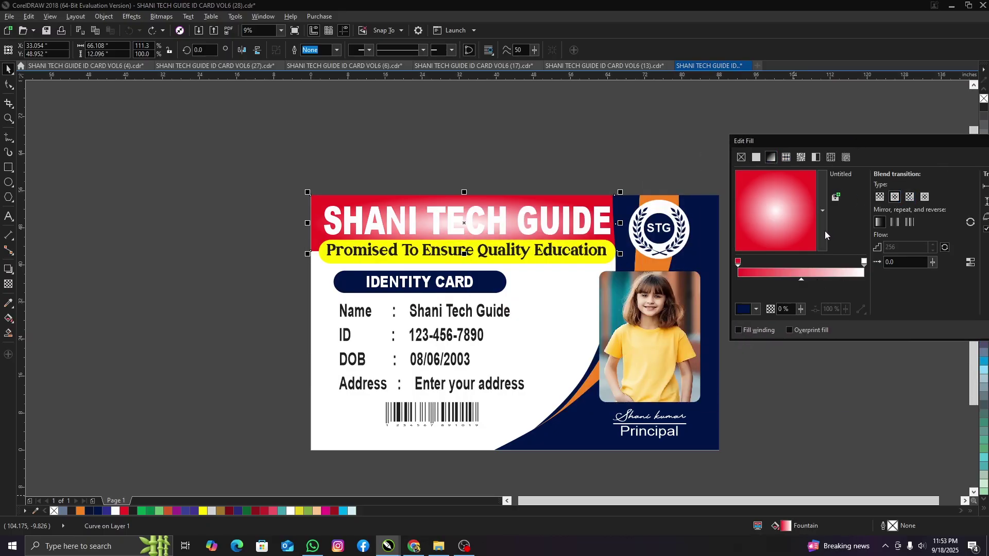
left_click(738, 261)
left_click(757, 310)
left_click(799, 383)
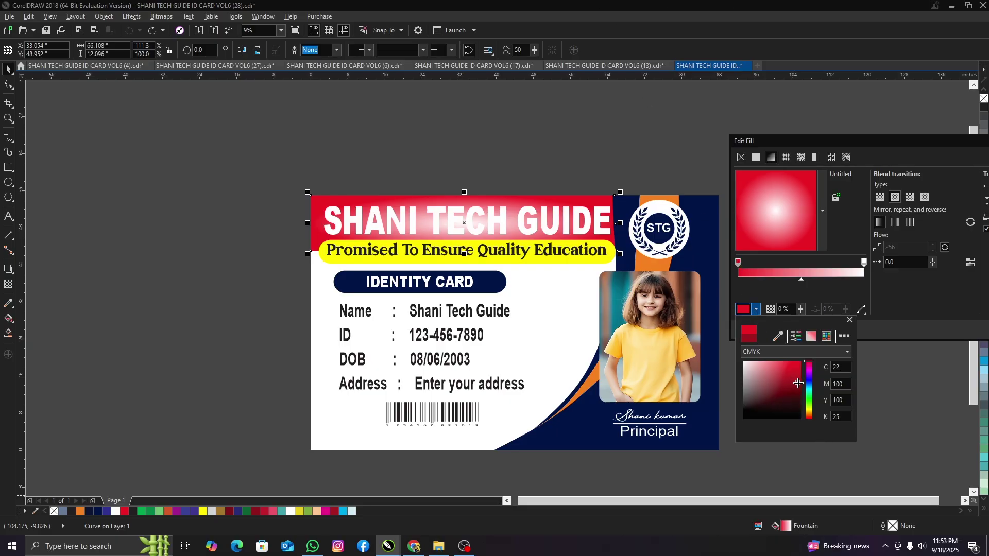
left_click(886, 304)
Step: Set the gradient's end node to crimson red and apply the radial gradient to the header
left_click(864, 264)
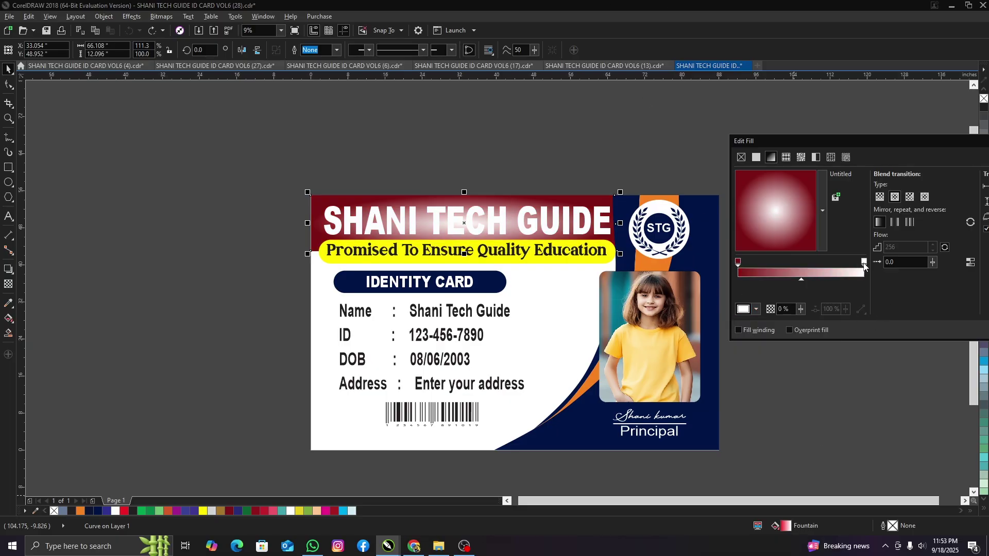
left_click(756, 309)
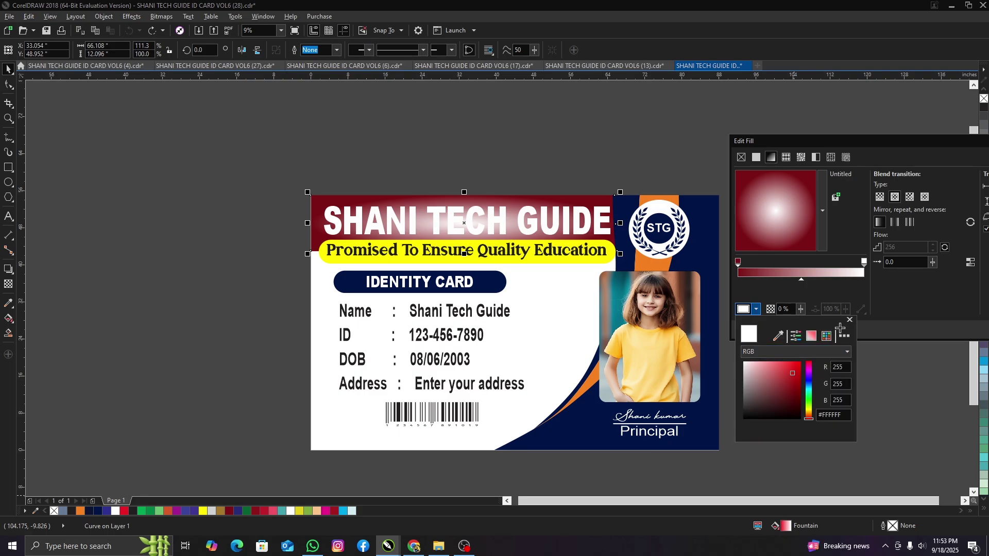
left_click(802, 362)
left_click(763, 370)
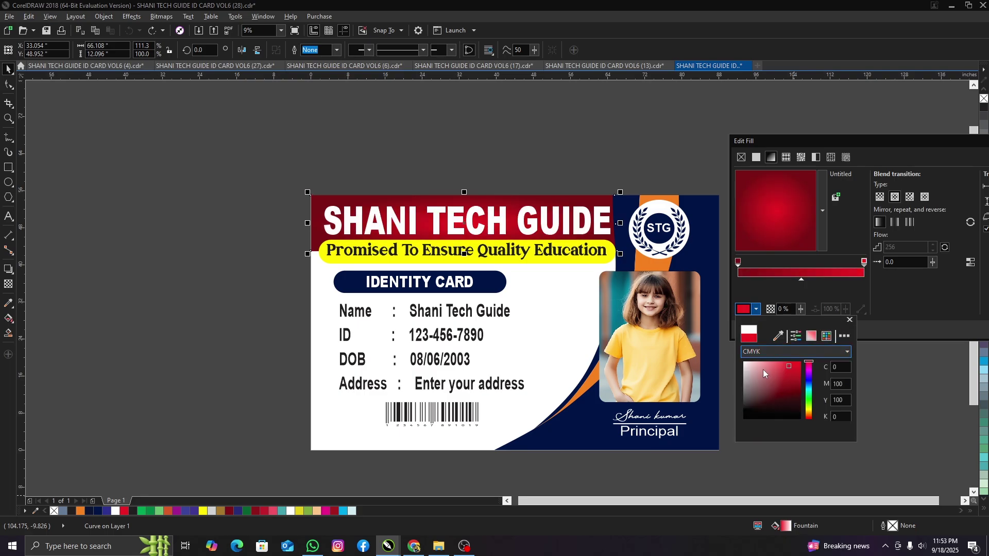
left_click(881, 302)
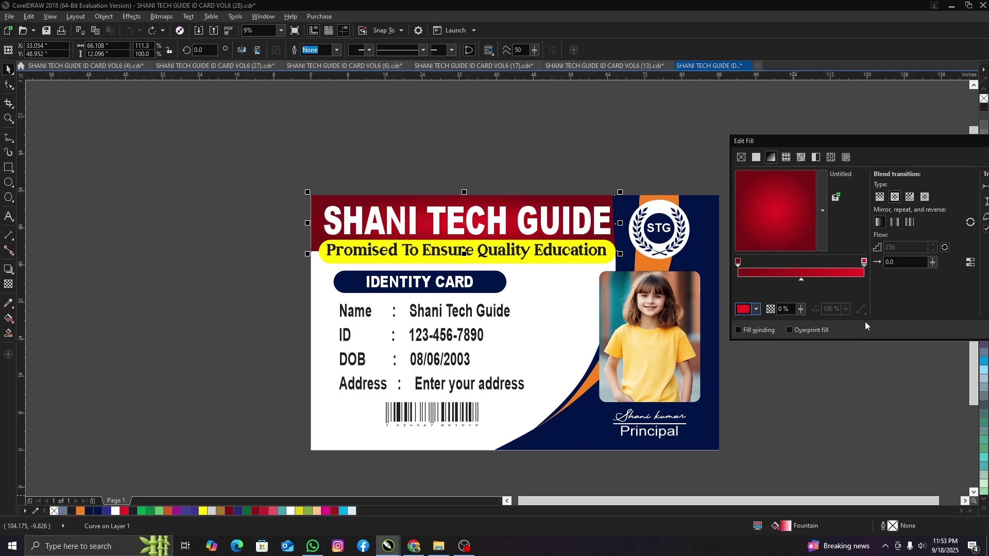
left_click(756, 309)
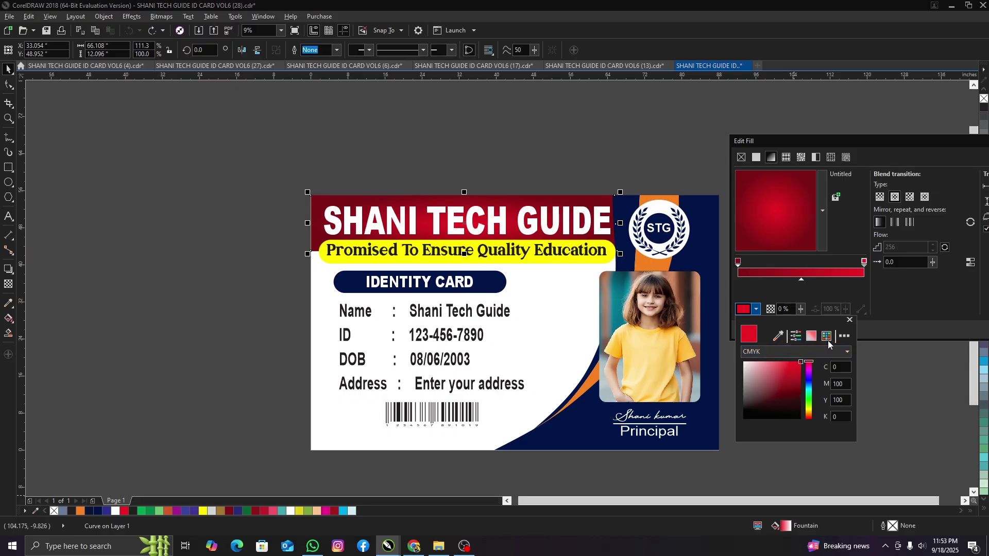
left_click(960, 299)
left_click_drag(929, 138, 796, 150)
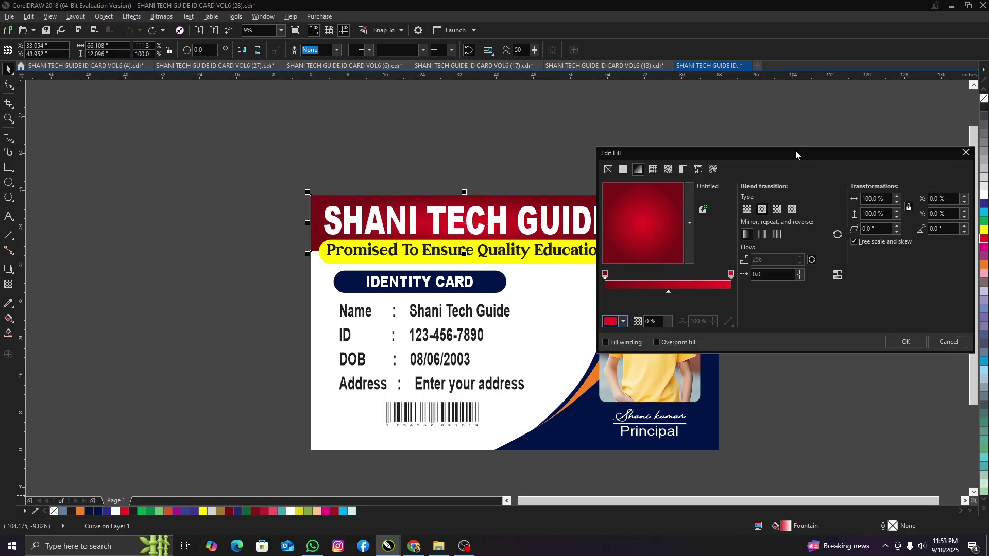
left_click(907, 343)
left_click(514, 178)
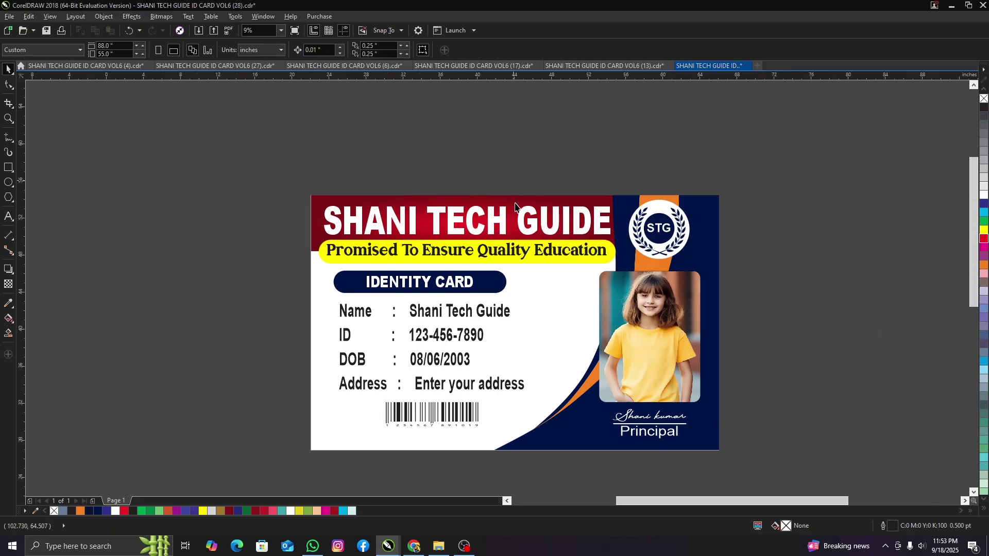
Step: Nudge the SHANI TECH GUIDE title slightly to the left
scroll(516, 206, "up", 3)
left_click_drag(556, 248, 545, 246)
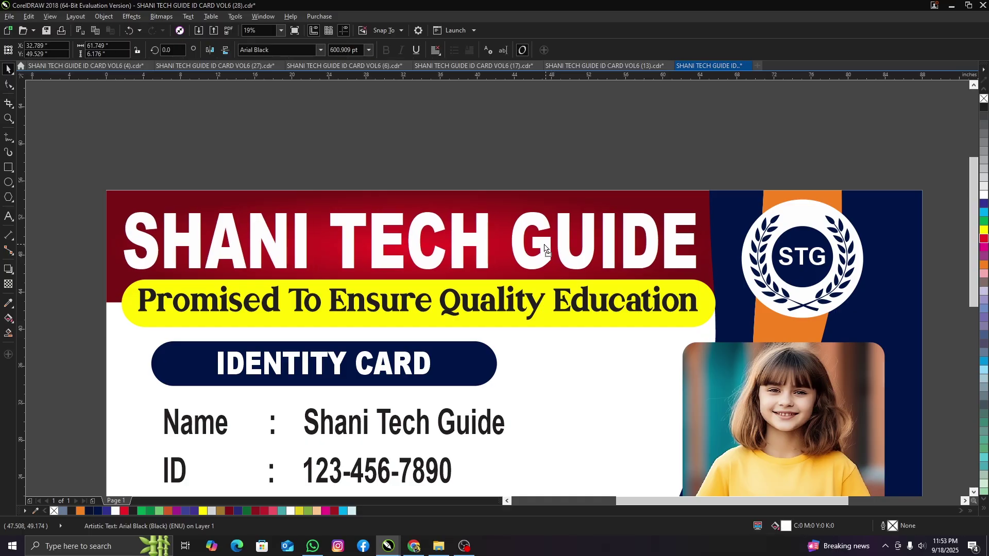
scroll(439, 129, "down", 3)
left_click(866, 255)
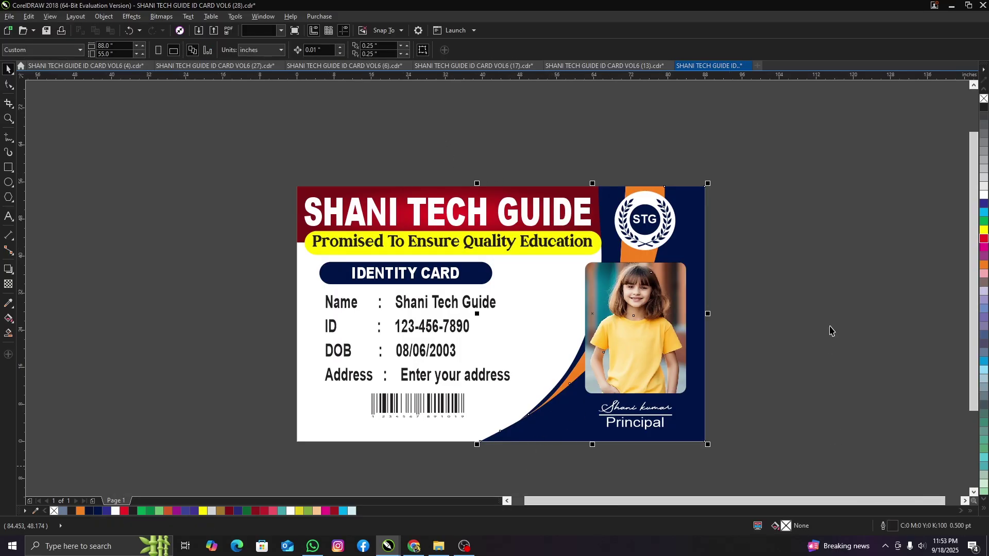
left_click(674, 362)
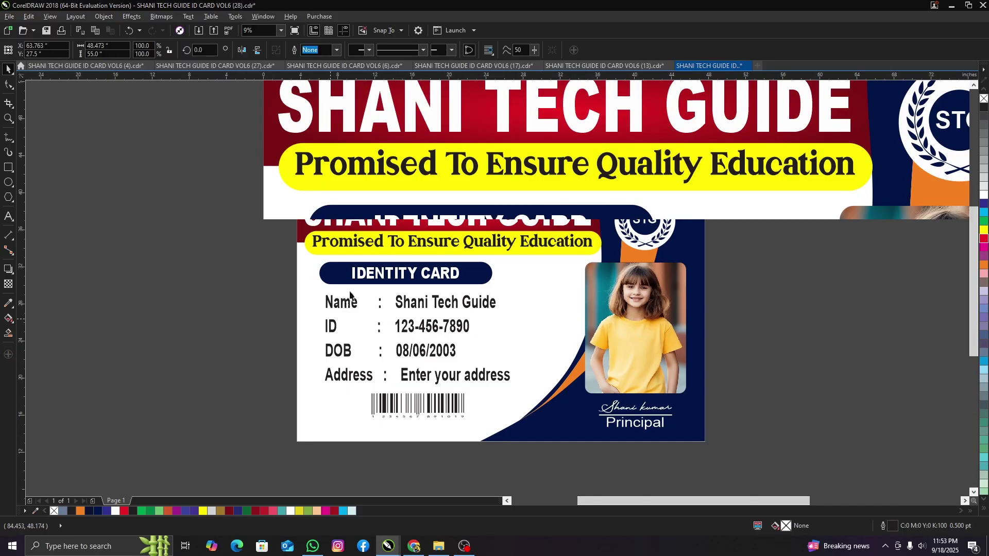
scroll(332, 315, "up", 2)
Step: Fill the IDENTITY CARD banner and the barcode with red
left_click(389, 237)
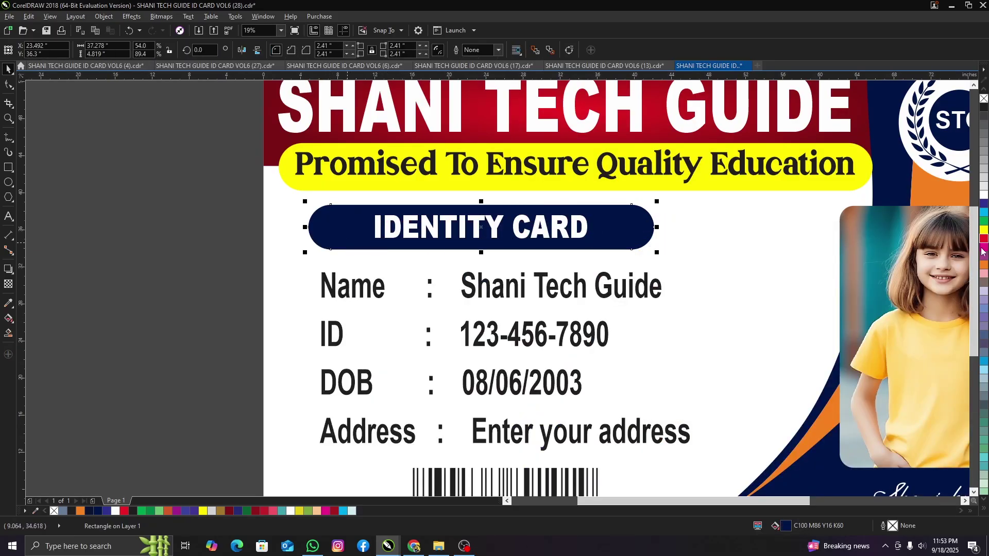
left_click(984, 239)
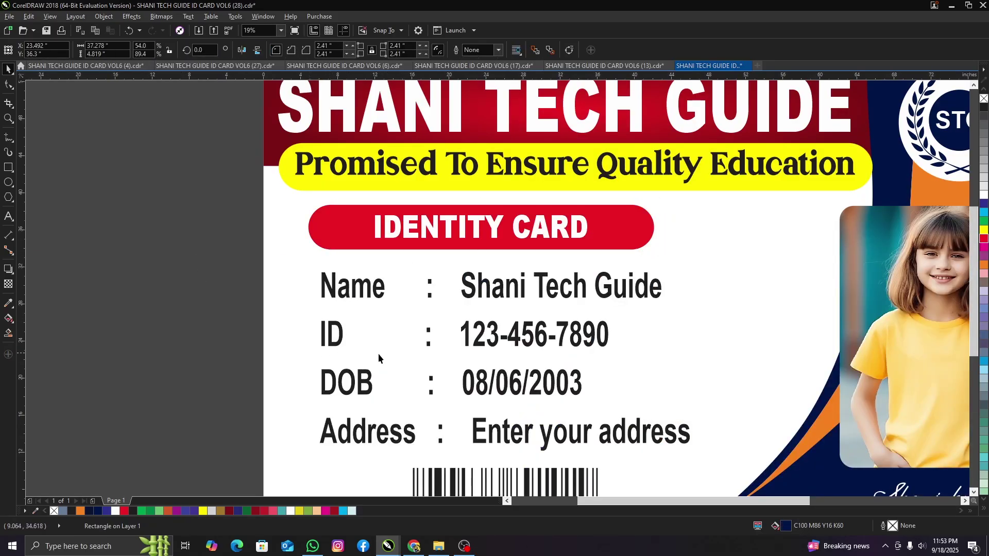
scroll(378, 354, "down", 2)
left_click(435, 425)
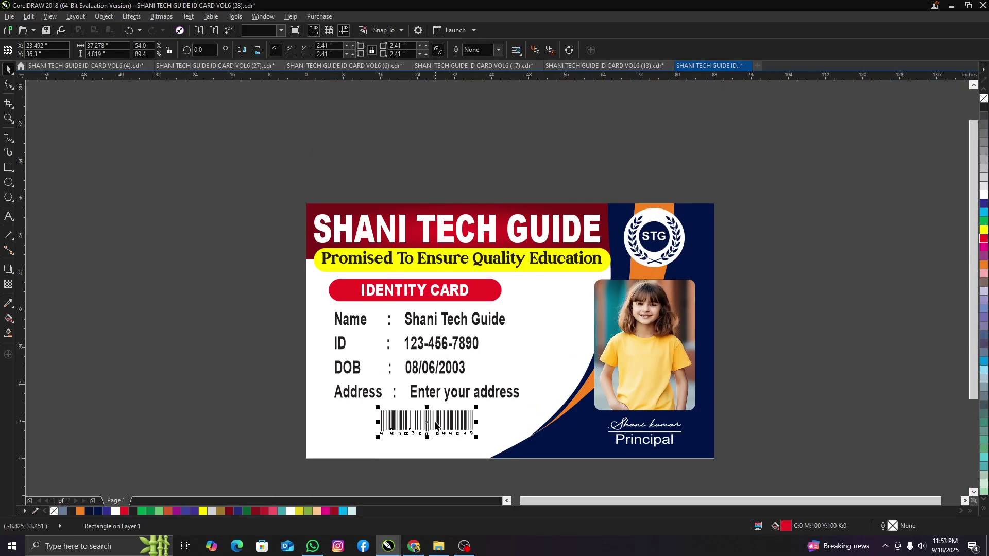
left_click(984, 240)
left_click(823, 296)
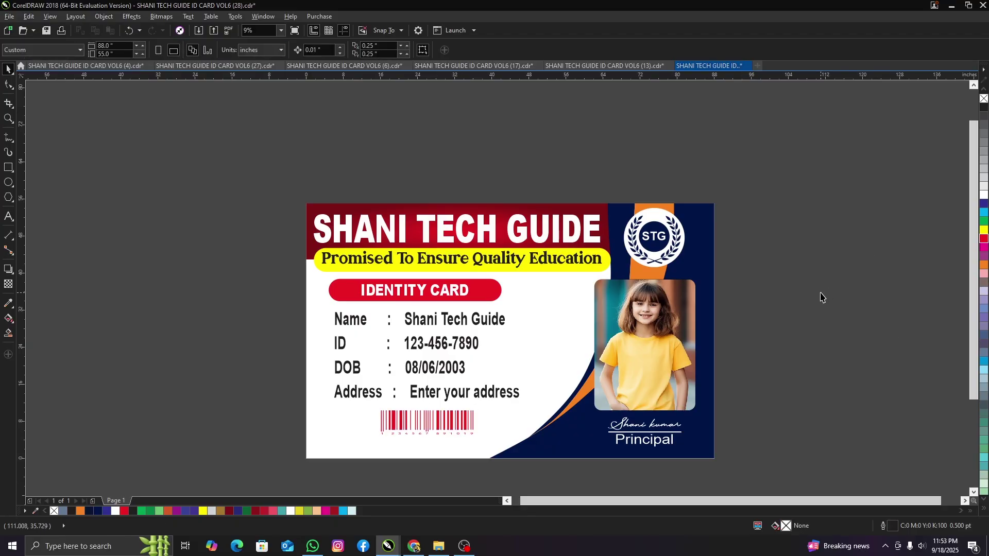
key("ctrl+i")
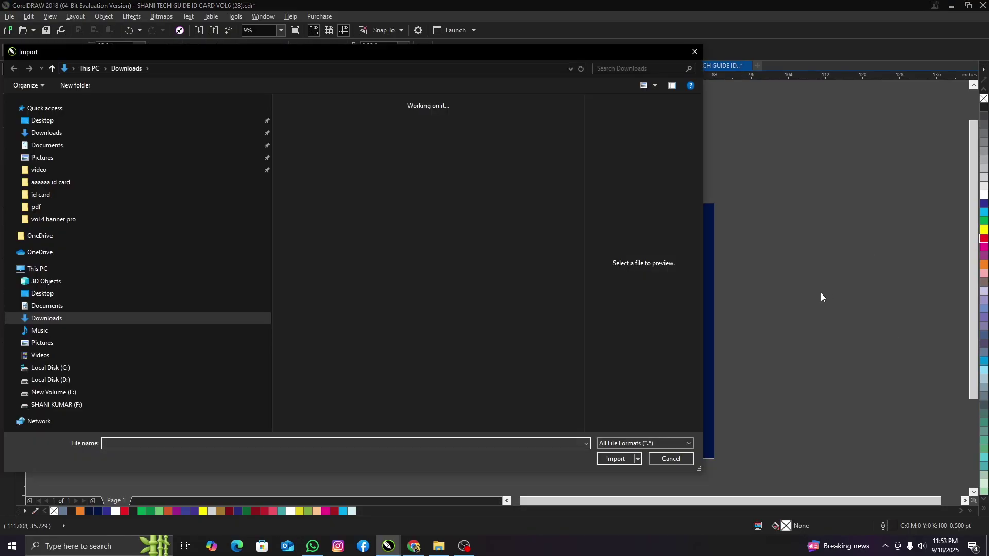
left_click(695, 52)
key("ctrl+o")
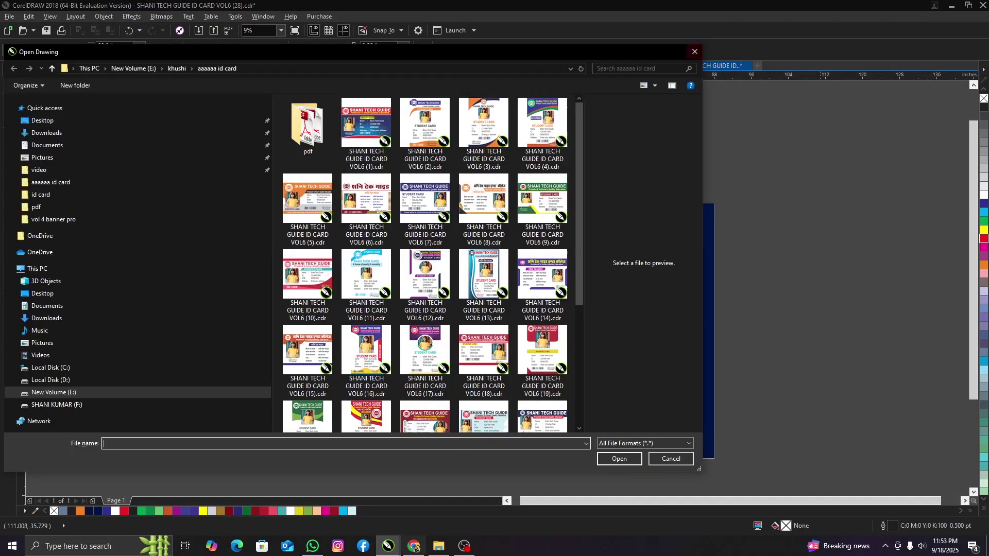
left_click(308, 204)
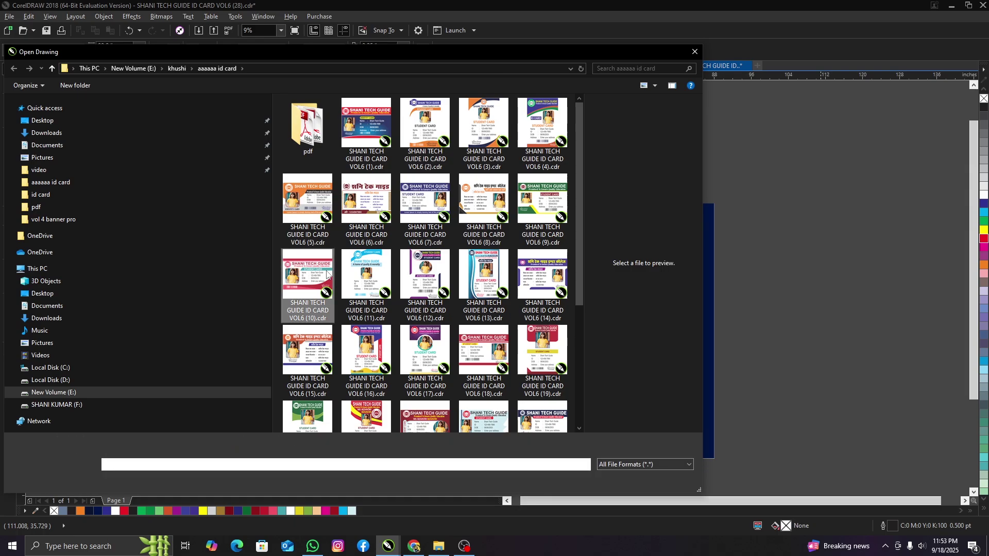
left_click(620, 480)
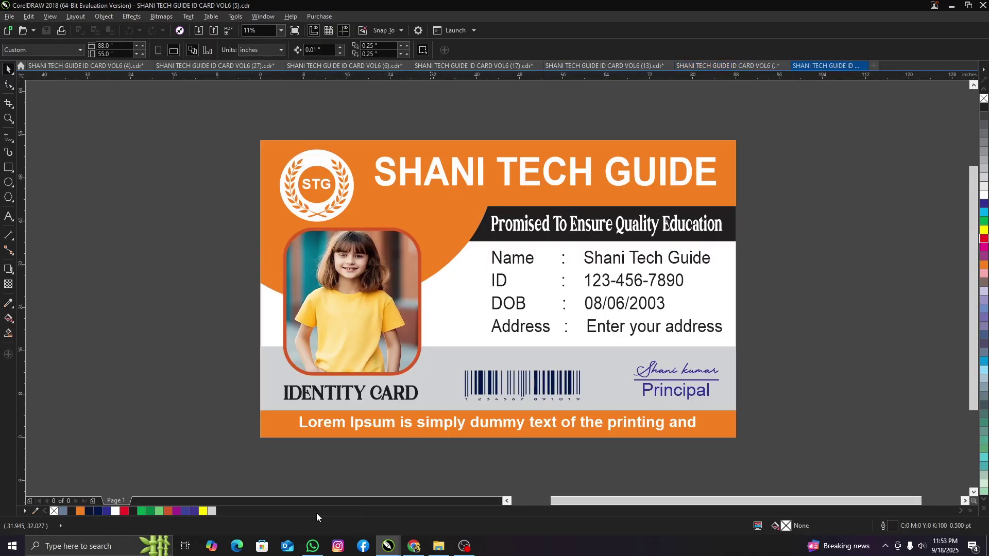
double_click(442, 179)
type("gfyht")
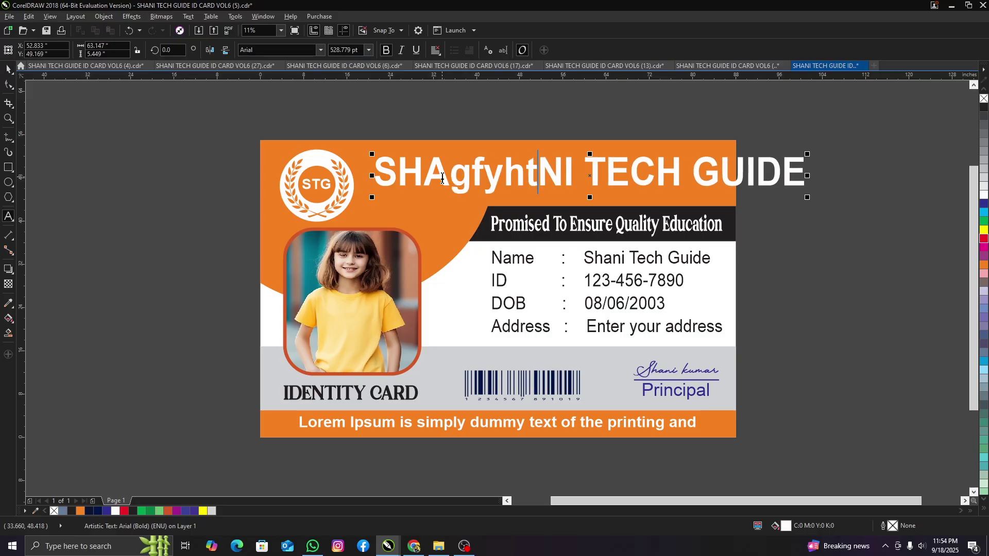
key("ctrl+z")
key("ctrl+z")
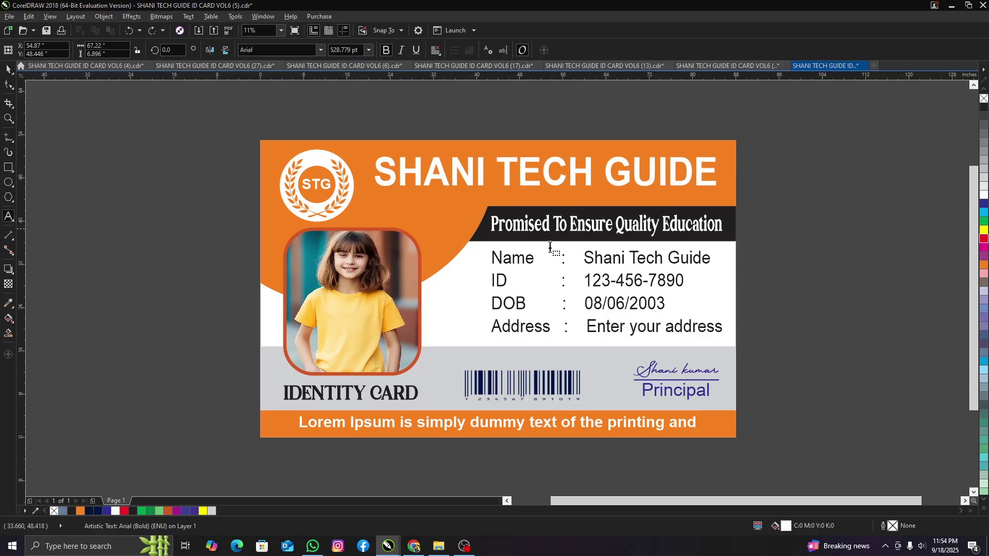
left_click(536, 224)
type("fgh")
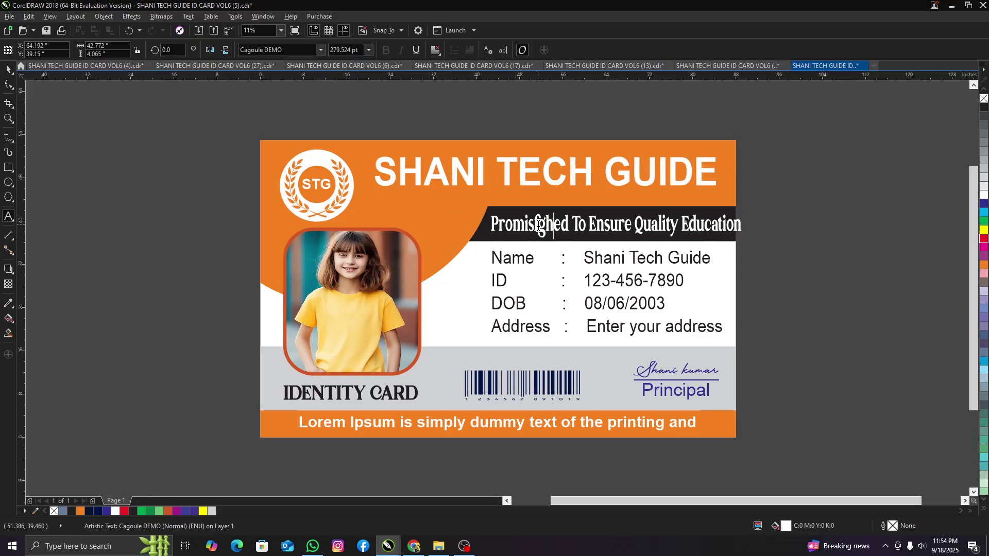
key("ctrl+z")
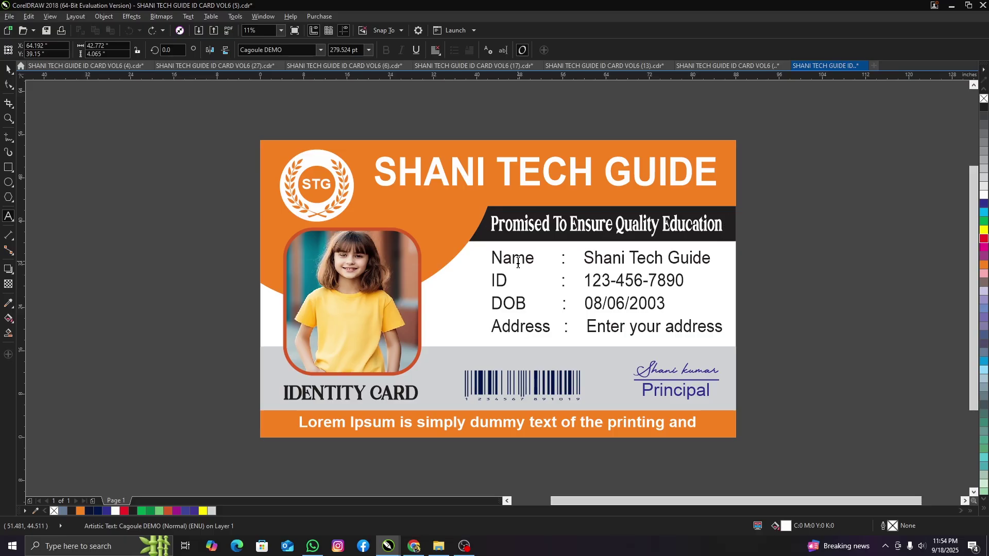
left_click(518, 263)
type("qf")
key("BackSpace")
key("BackSpace")
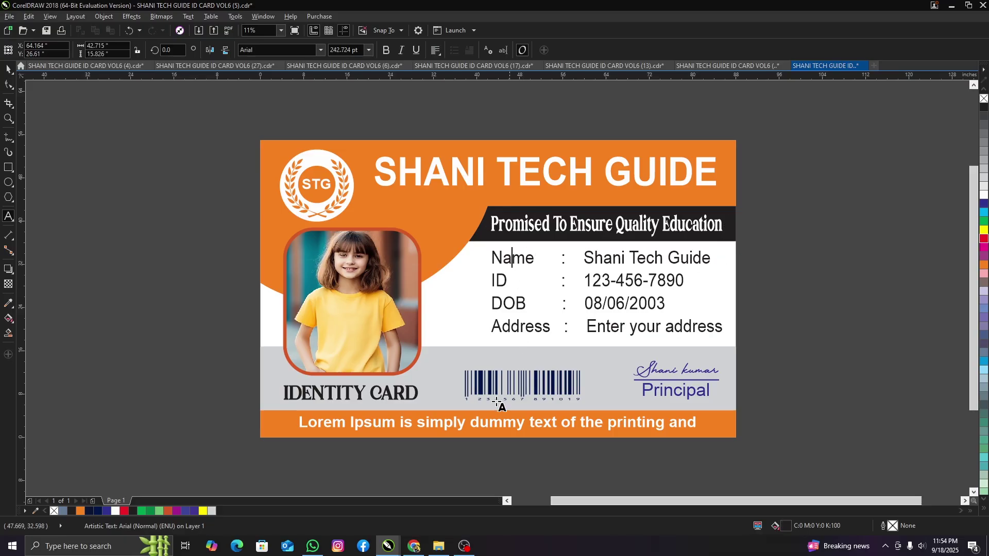
left_click(375, 394)
type("fdgr")
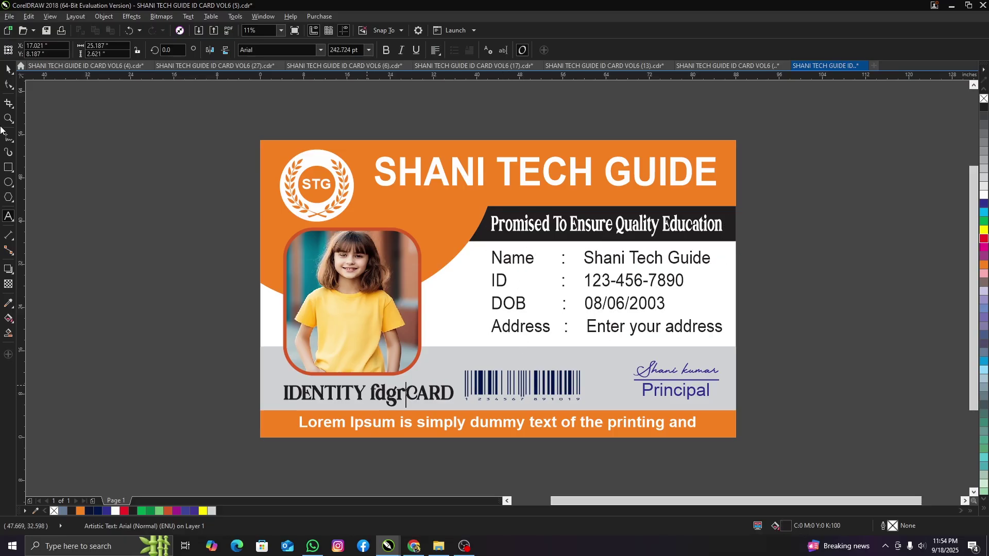
key("ctrl+space")
key("ctrl+o")
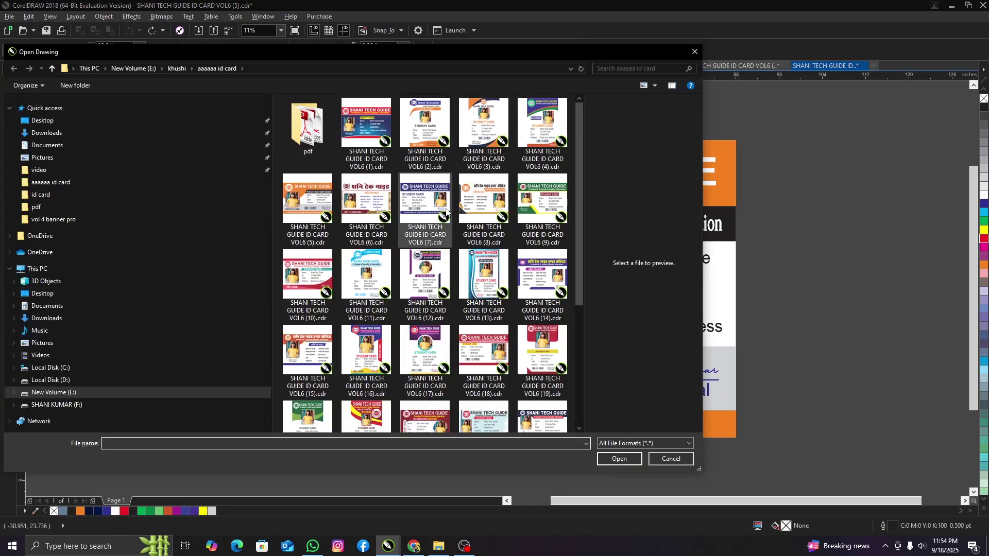
Step: Open SHANI TECH GUIDE ID CARD VOL6 (9).cdr and select its green header background
left_click(498, 199)
left_click(552, 200)
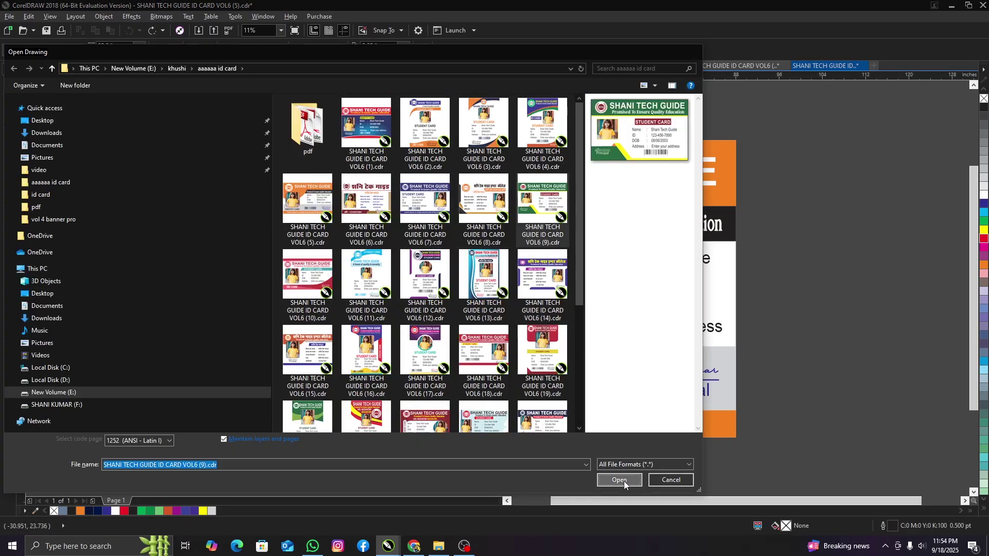
left_click(619, 479)
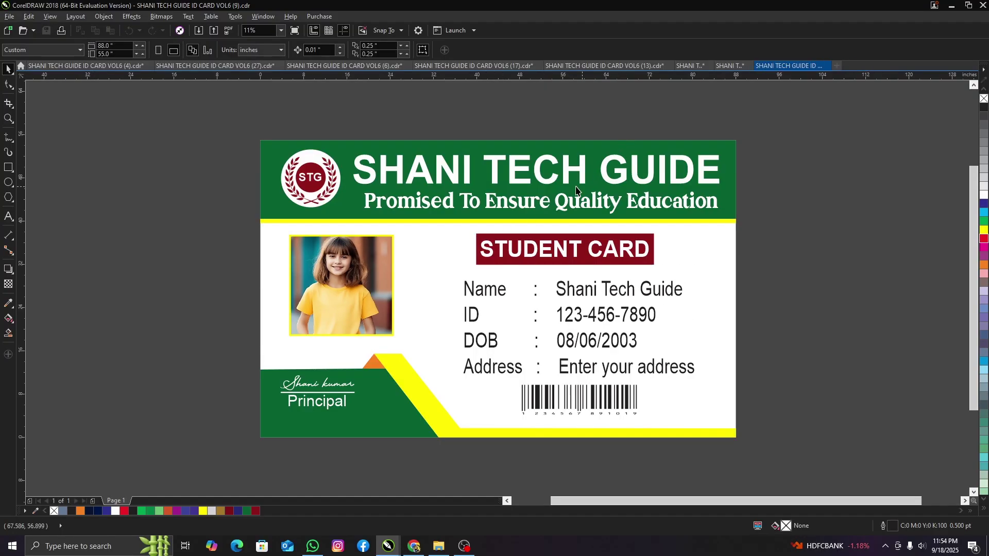
left_click(585, 166)
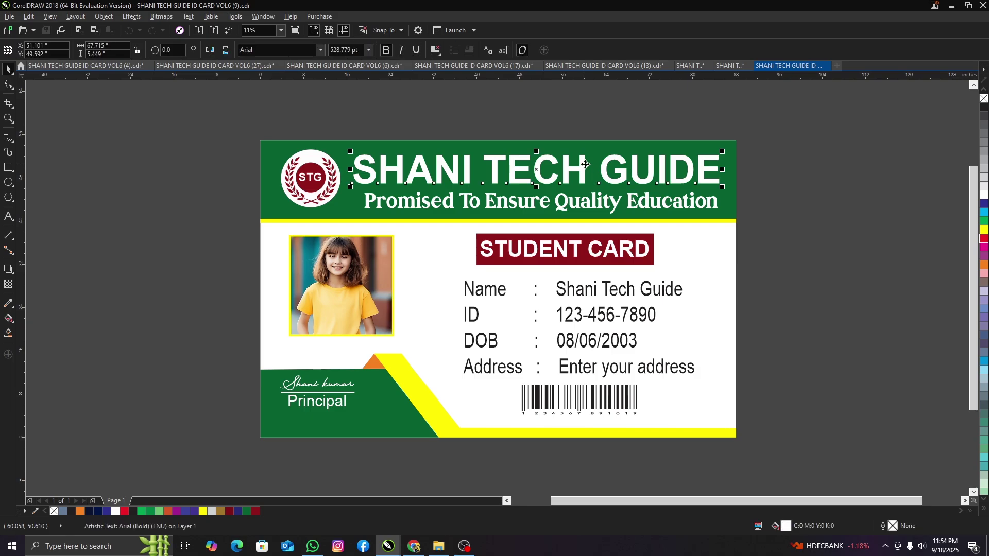
left_click(339, 208)
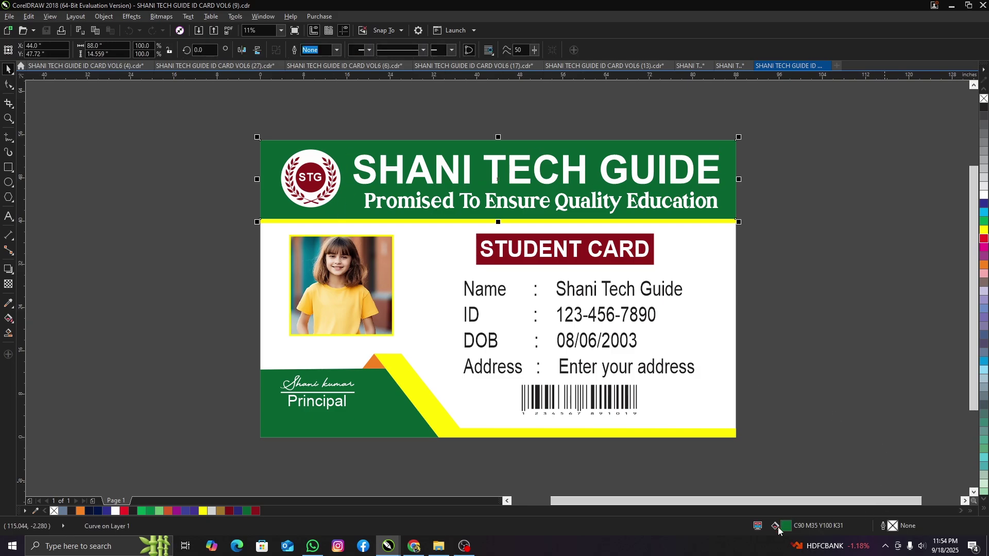
Step: Change the header's fill colour to deep purple
key("shift+F11")
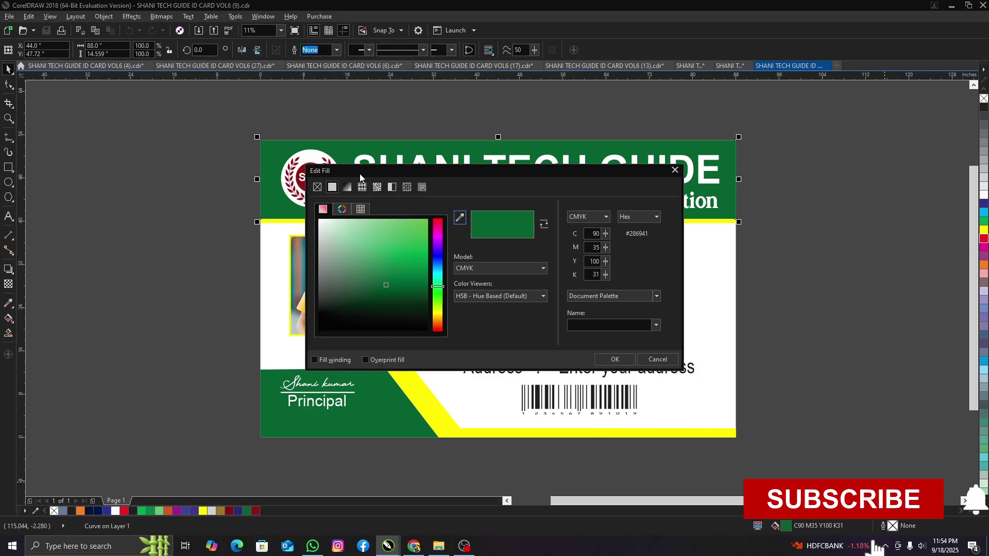
mouse_move(363, 169)
left_mouse_down()
mouse_move(781, 152)
mouse_move(634, 169)
left_mouse_up()
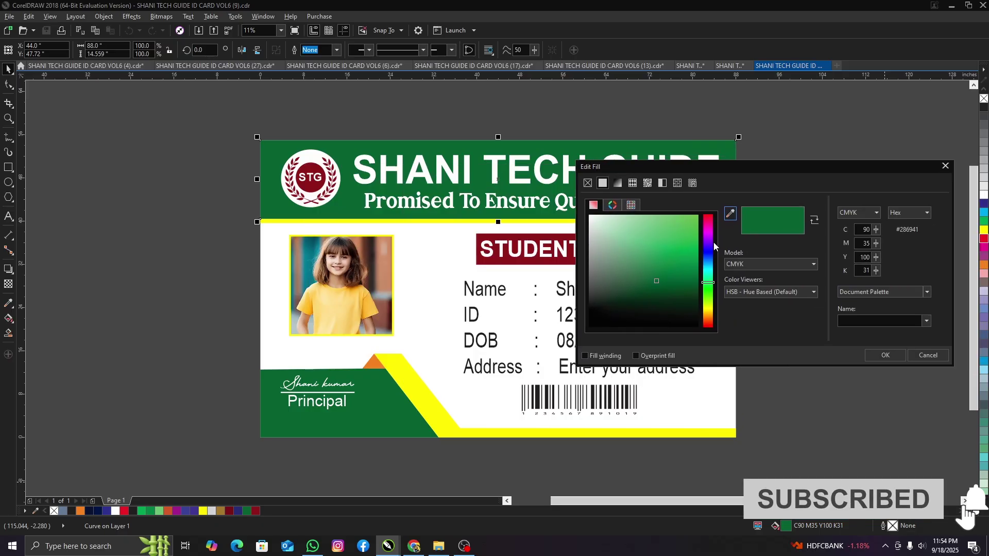
left_click(707, 227)
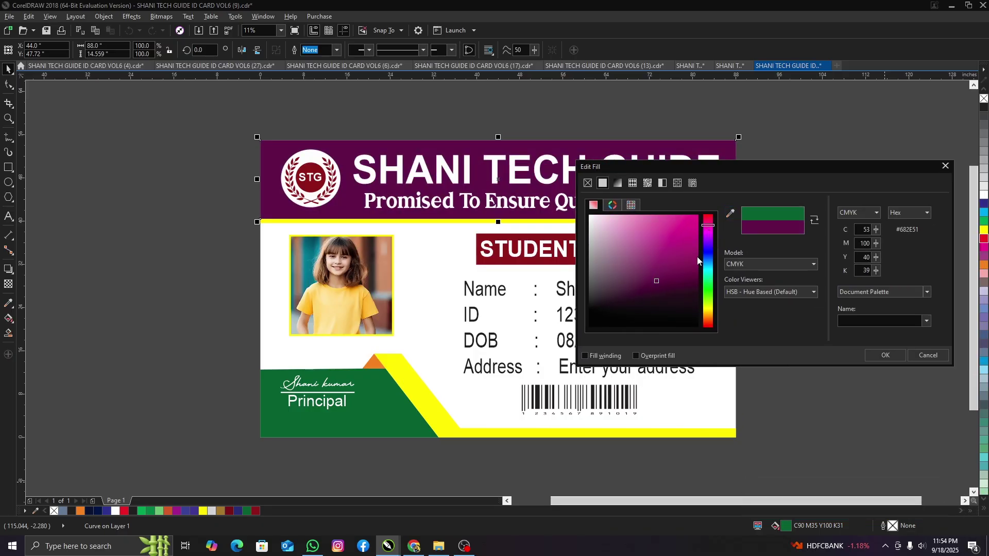
left_click(697, 281)
left_click_drag(697, 280, 696, 274)
left_click(893, 356)
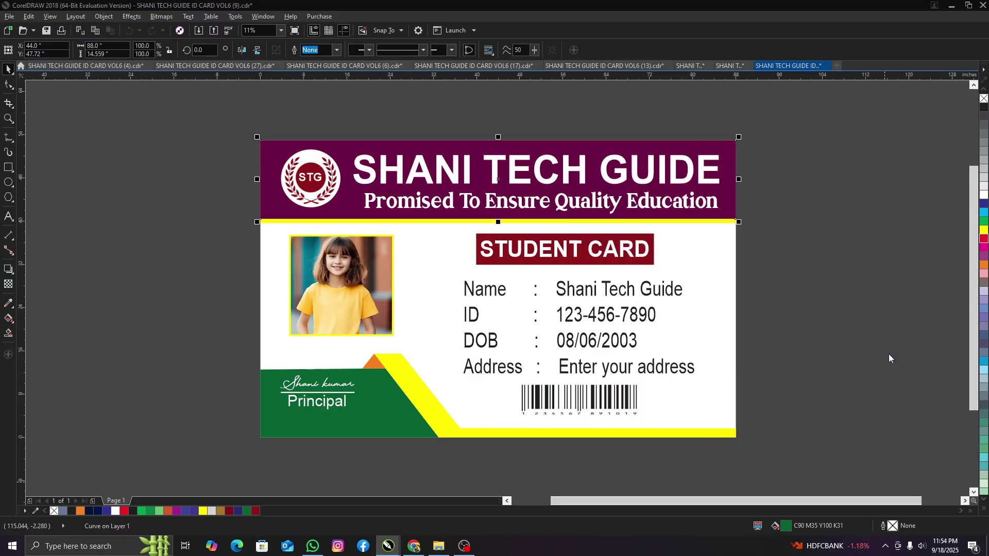
Step: Fill the bottom-left corner shape purple and the diagonal stripe orange
left_click(411, 432)
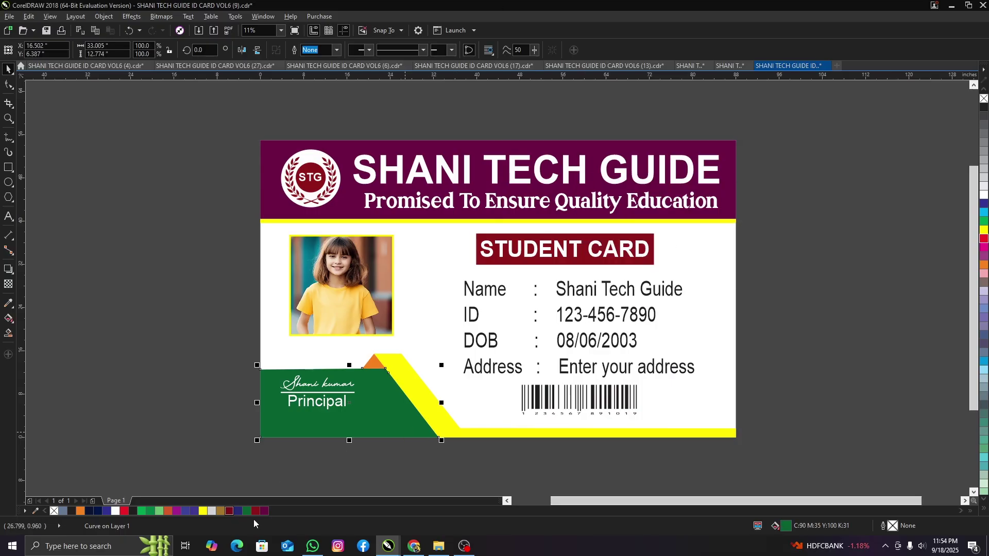
left_click(265, 511)
left_click(448, 431)
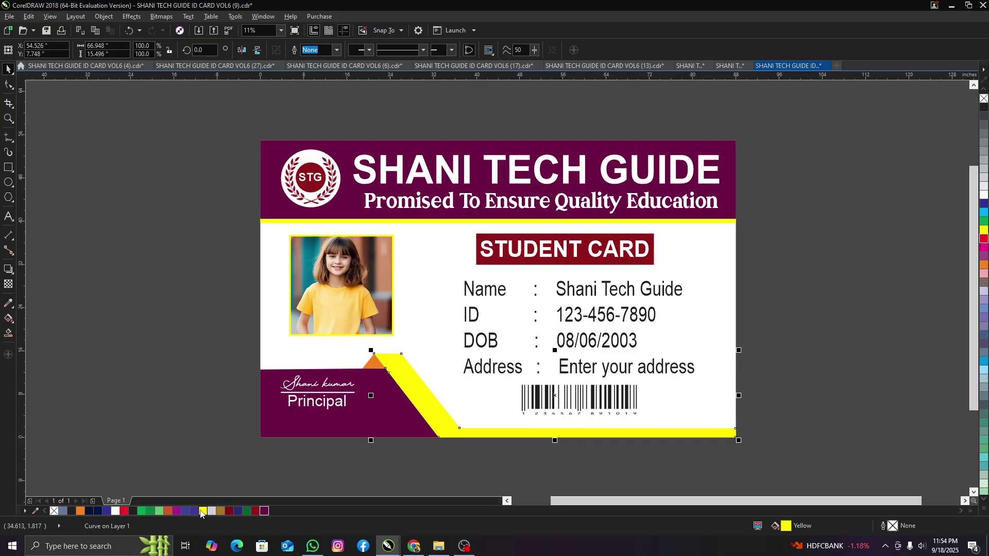
left_click(79, 514)
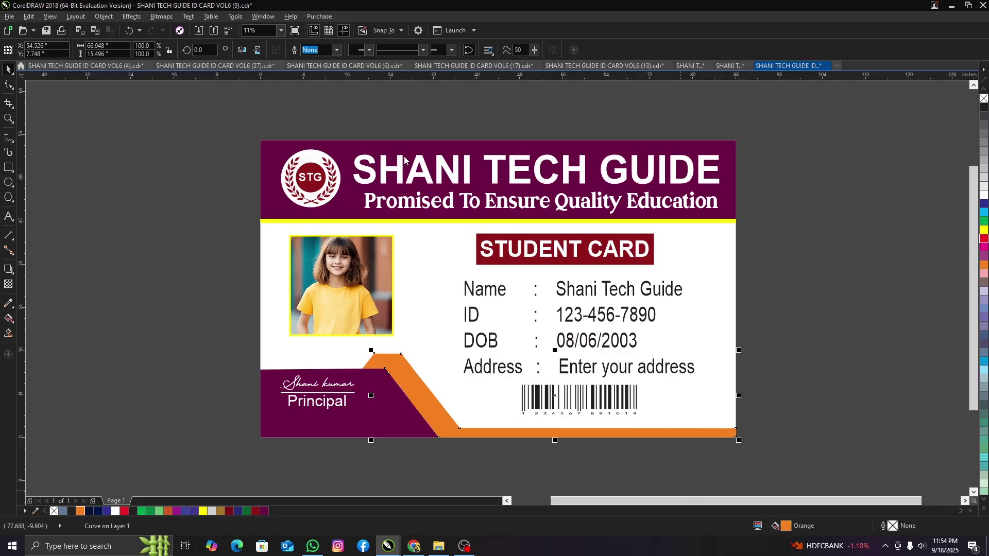
Step: Adjust the stripe's fill to a brighter, yellower orange
key("shift+F11")
left_click_drag(382, 167, 595, 158)
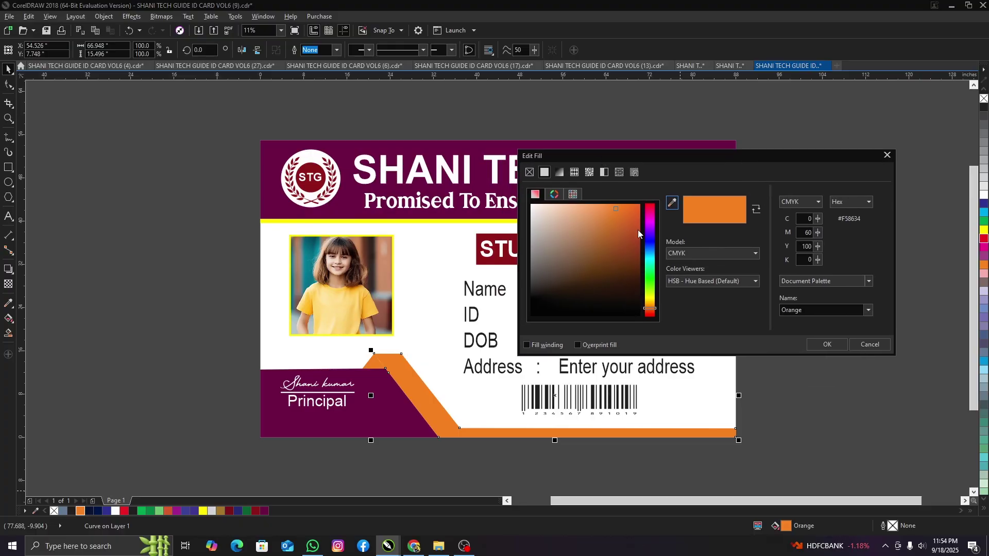
left_click(650, 308)
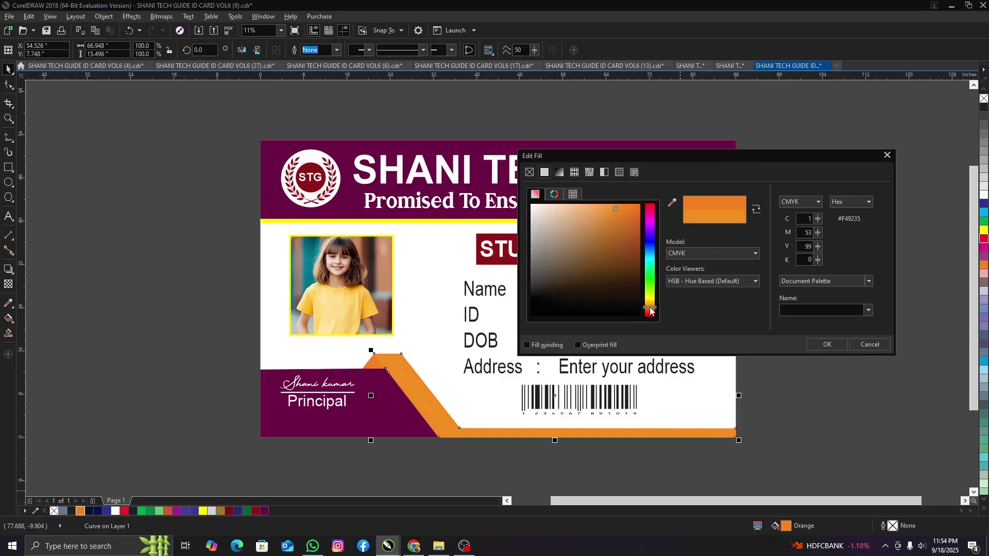
left_click_drag(649, 306, 650, 304)
left_click_drag(628, 212, 641, 204)
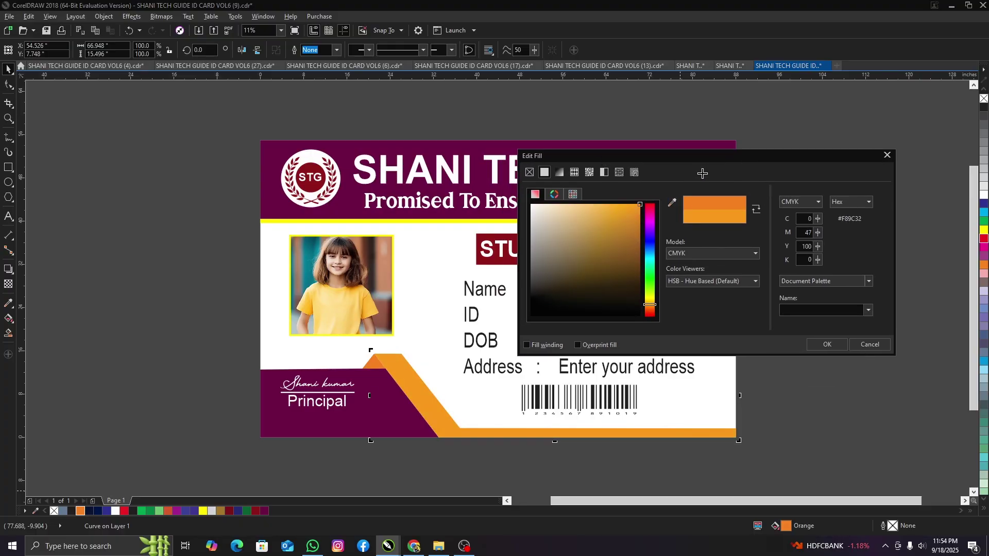
left_click(827, 344)
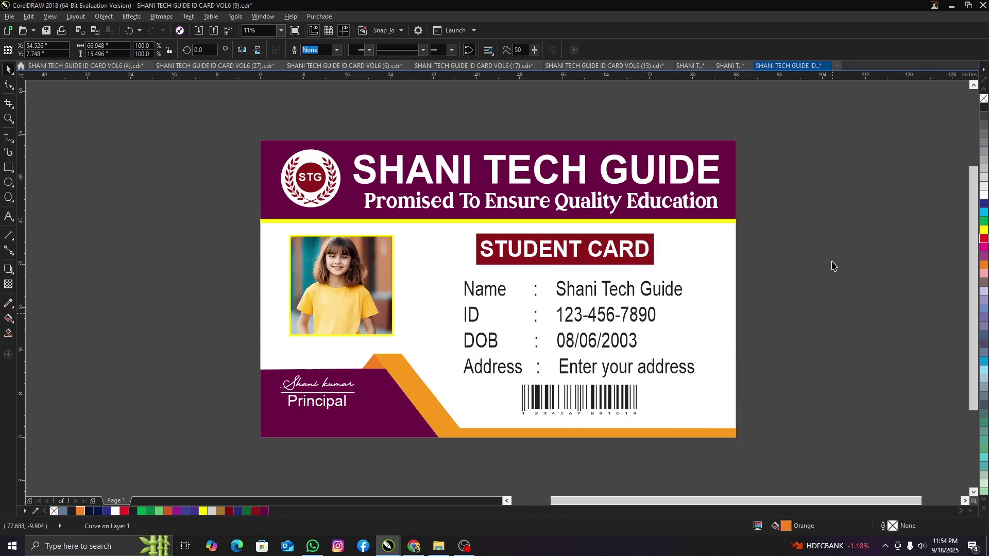
Step: Give the photo frame an orange outline and fill the STUDENT CARD box purple
left_click(359, 221)
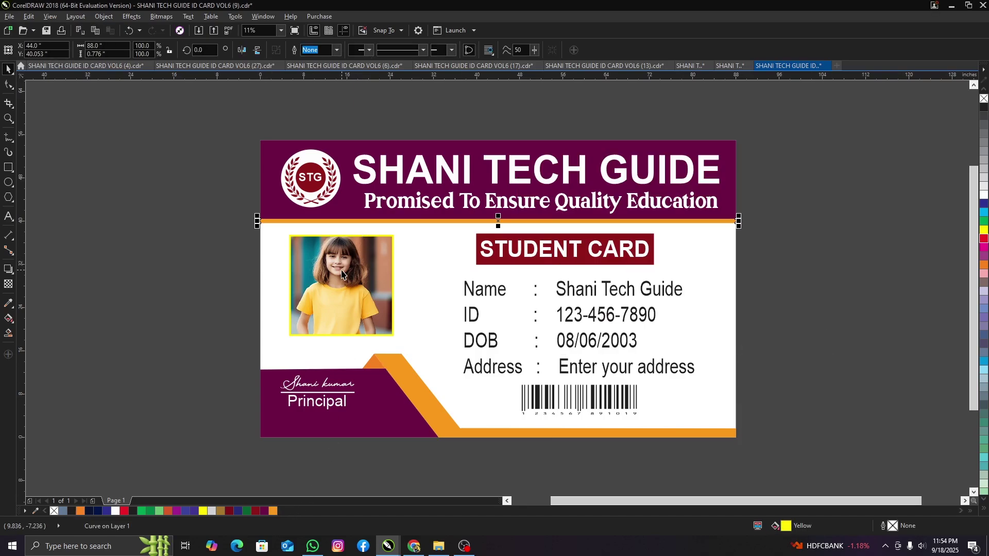
left_click(341, 274)
right_click(273, 511)
left_click(156, 324)
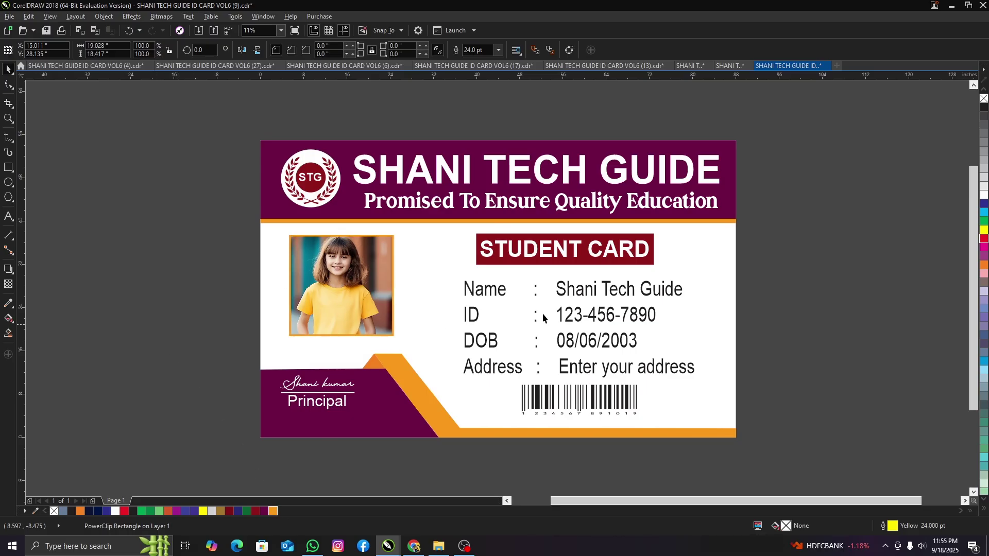
left_click(593, 264)
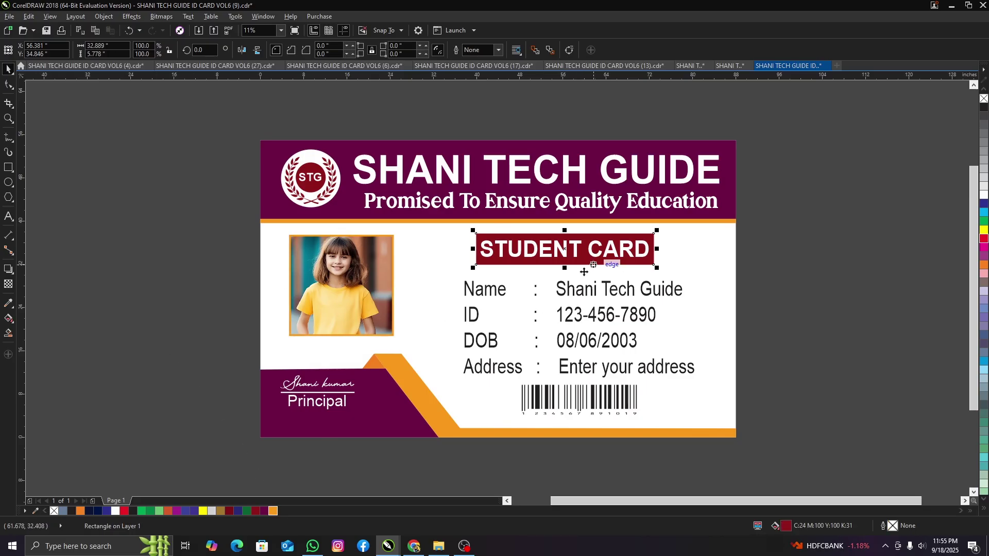
left_click(264, 511)
left_click(179, 401)
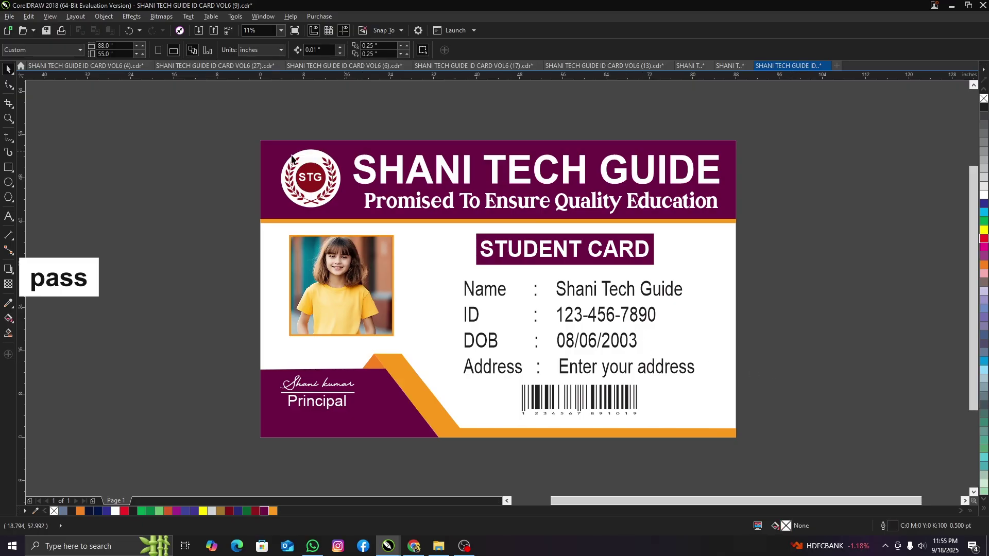
Step: Delete the STG logo's dark red pieces, then undo to restore the STG letters
scroll(310, 165, "up", 2)
left_click(324, 176)
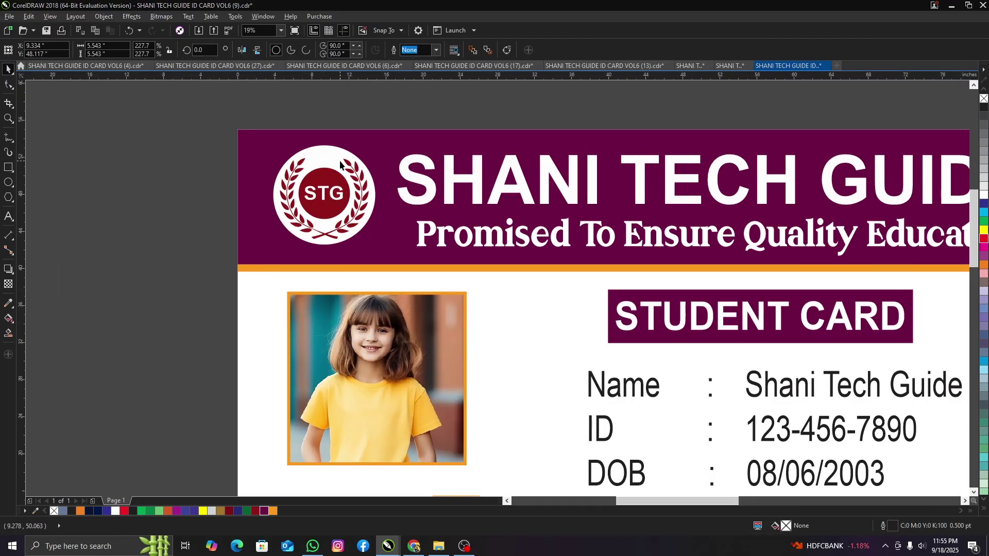
scroll(339, 159, "up", 2)
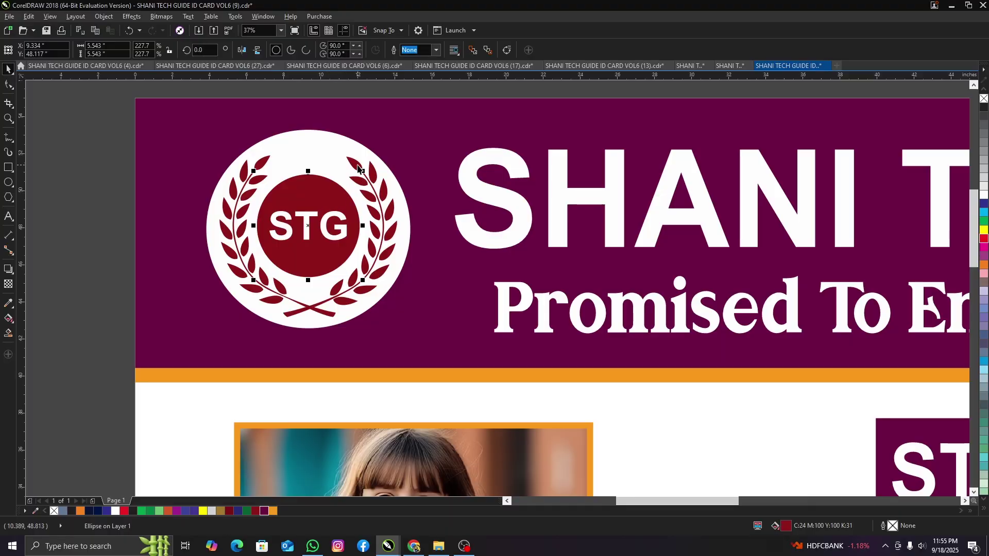
mouse_move(97, 145)
left_mouse_down()
mouse_move(334, 240)
mouse_move(306, 222)
left_mouse_up()
left_click(311, 217)
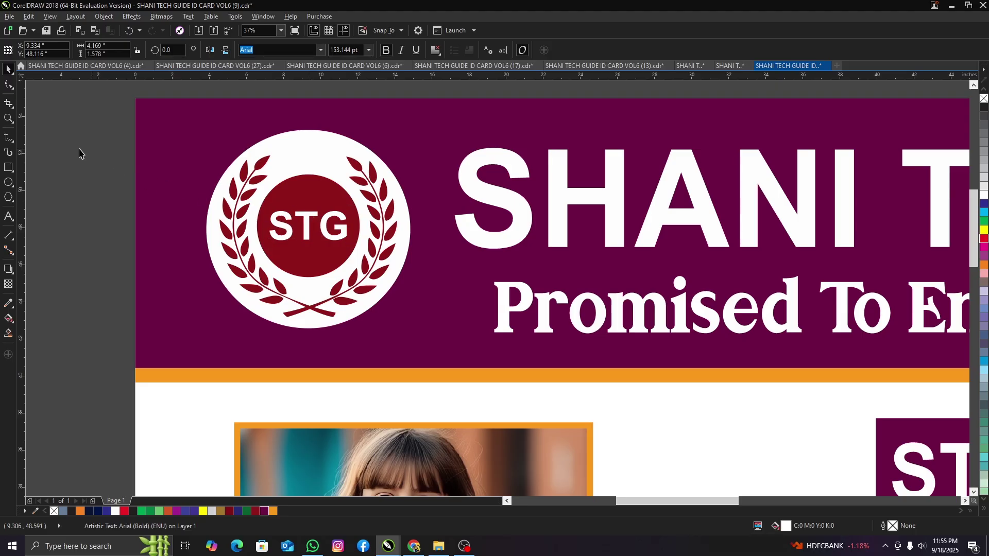
key("Delete")
left_click_drag(48, 133, 498, 349)
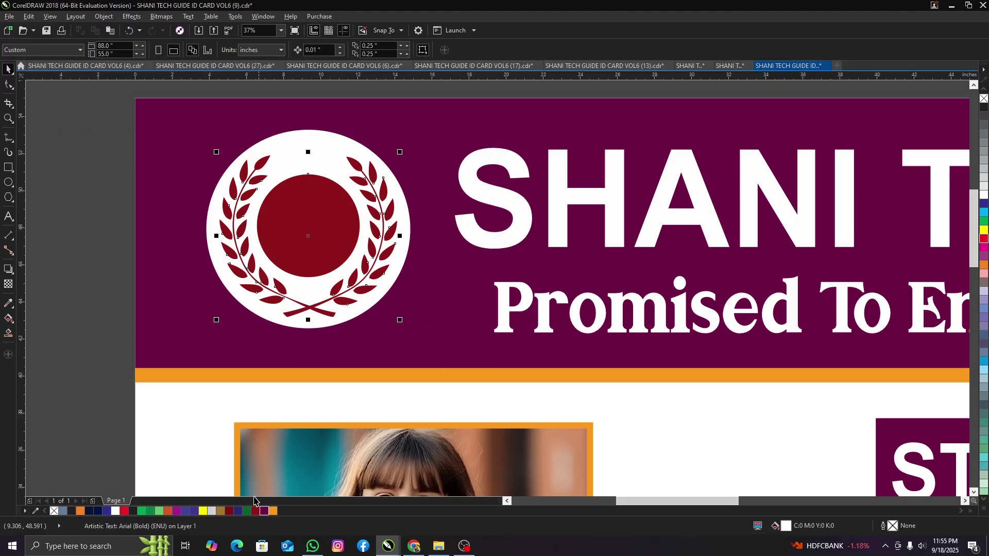
key("ctrl+l")
key("ctrl+z")
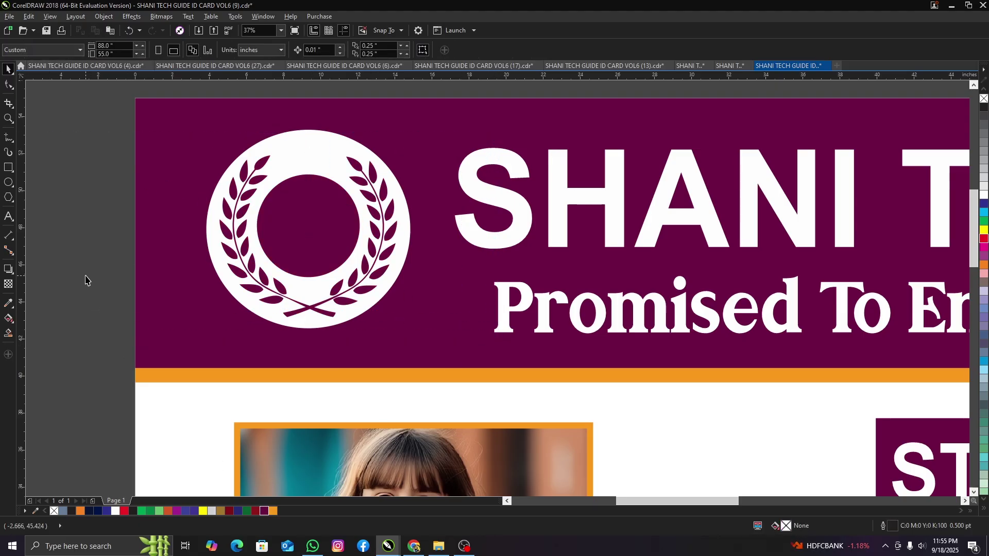
key("ctrl+z")
scroll(271, 157, "down", 3)
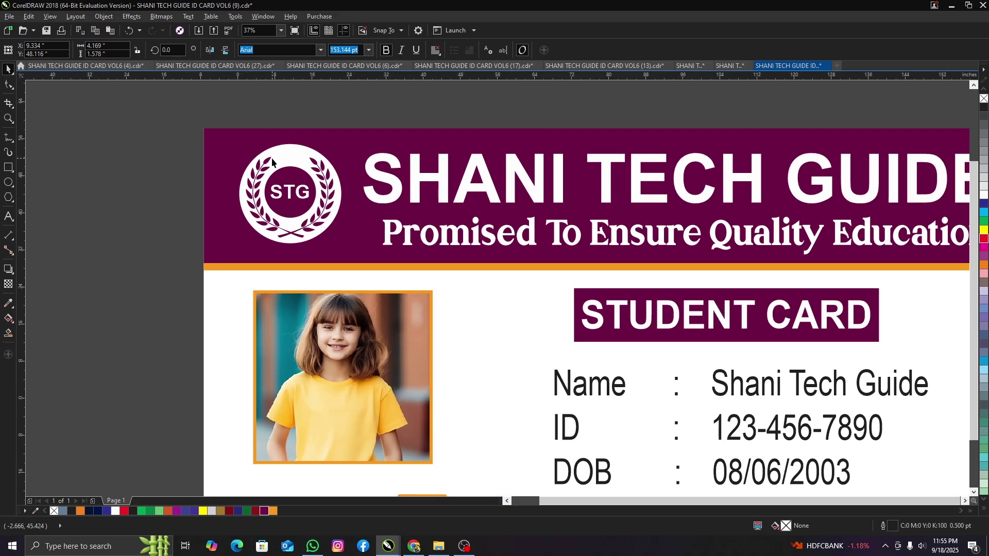